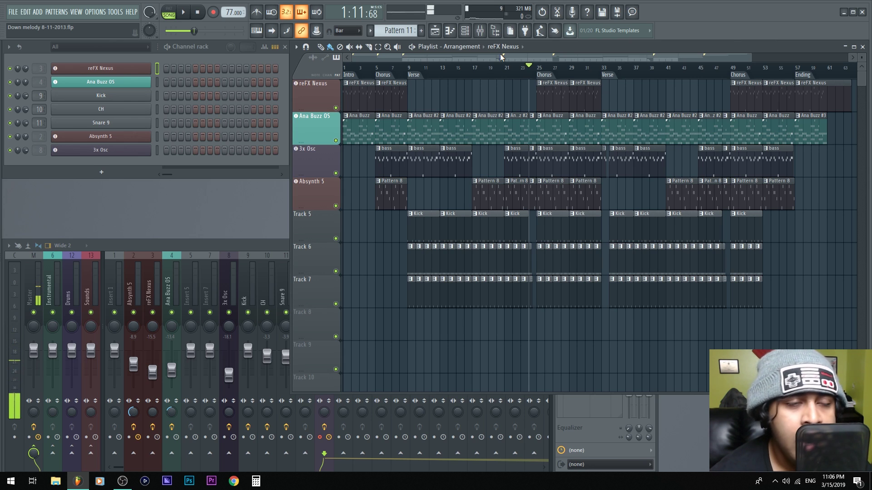
Play the arrangement from the start of the intro and check the project credits window
{"action": "scroll", "coordinate": [486, 363], "scroll_direction": "up", "scroll_amount": 1}
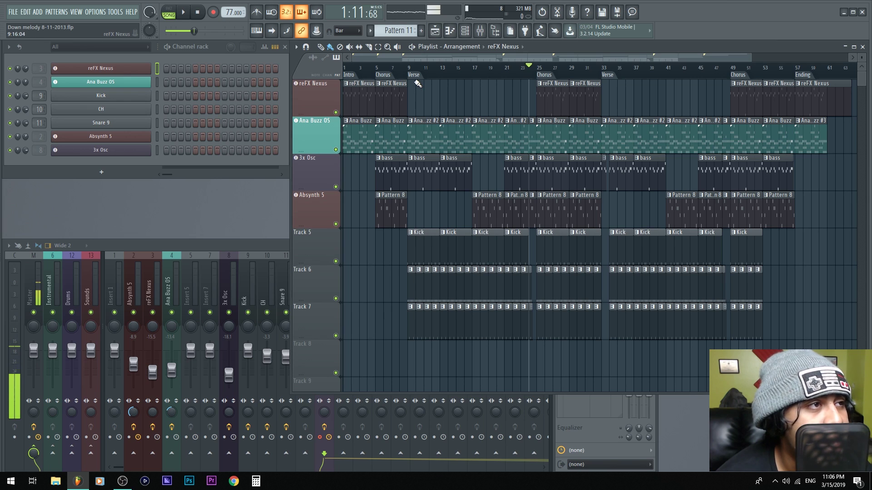
{"action": "scroll", "coordinate": [426, 80], "scroll_direction": "down", "scroll_amount": 2}
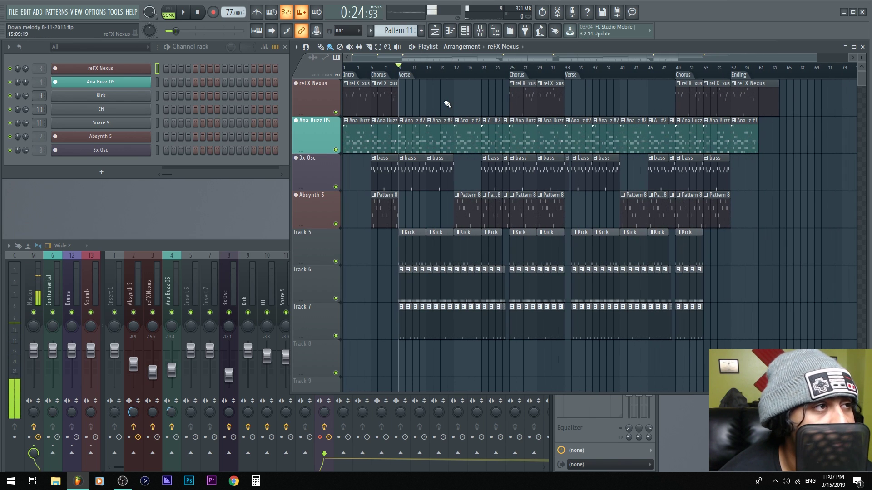
{"action": "left_click", "coordinate": [352, 78]}
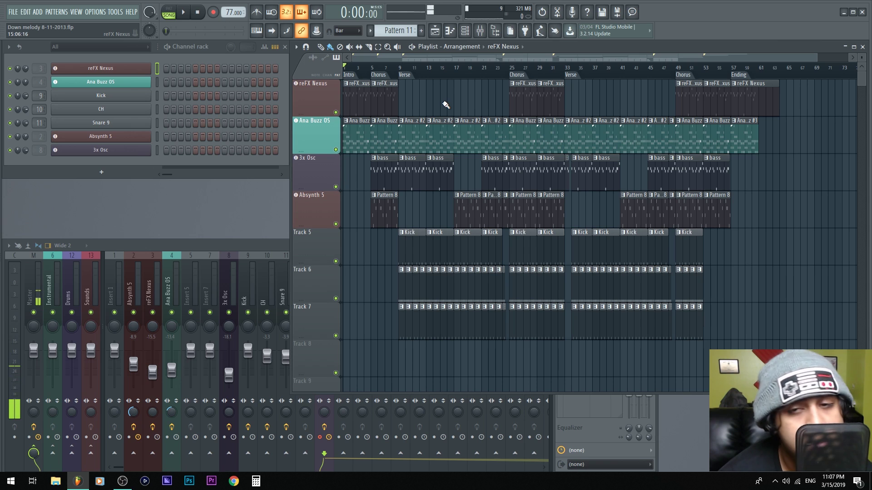
{"action": "key", "text": "space"}
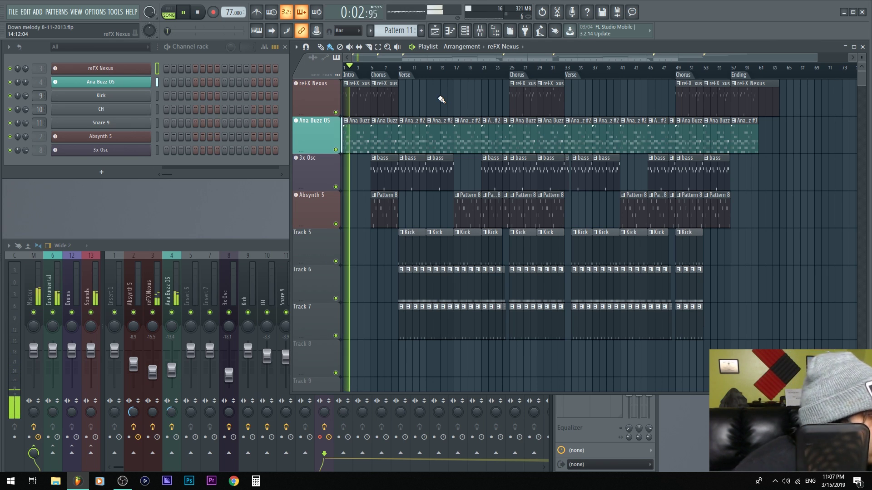
{"action": "key", "text": "F11"}
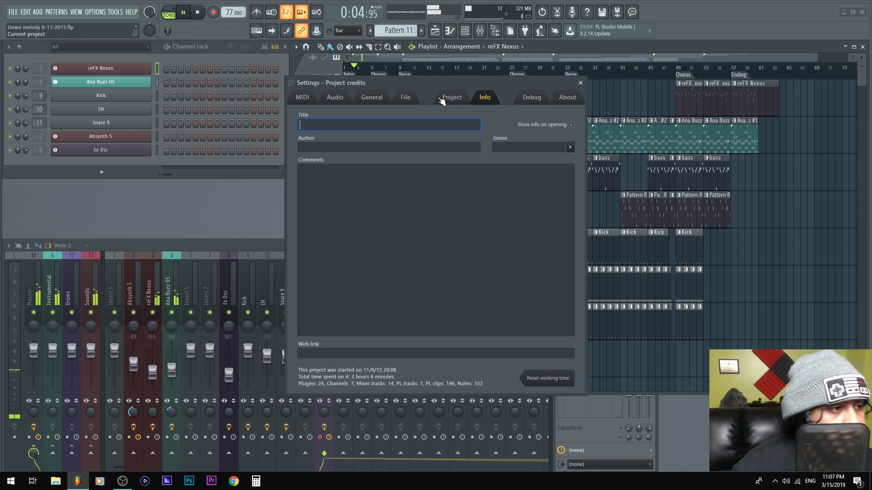
{"action": "key", "text": "Escape"}
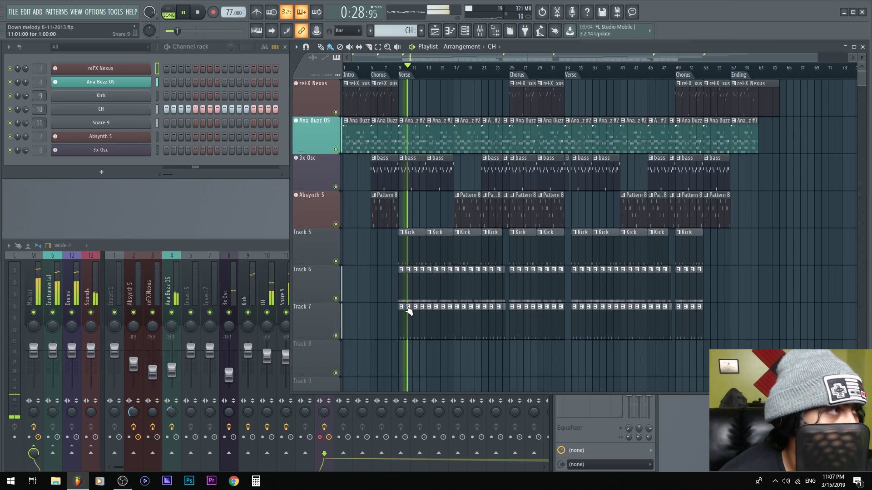
Examine the CH channel's notes in the piano roll, close it, and stop playback
{"action": "right_click", "coordinate": [135, 111]}
{"action": "left_click", "coordinate": [169, 110]}
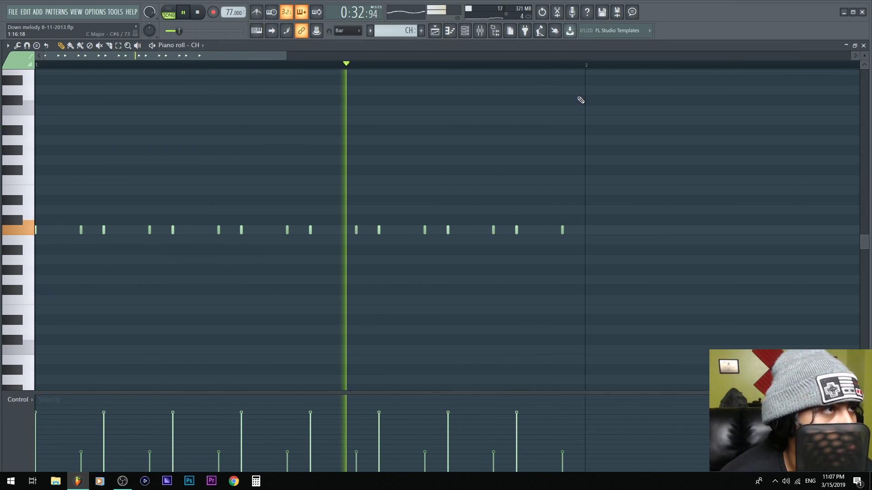
{"action": "left_click", "coordinate": [863, 45]}
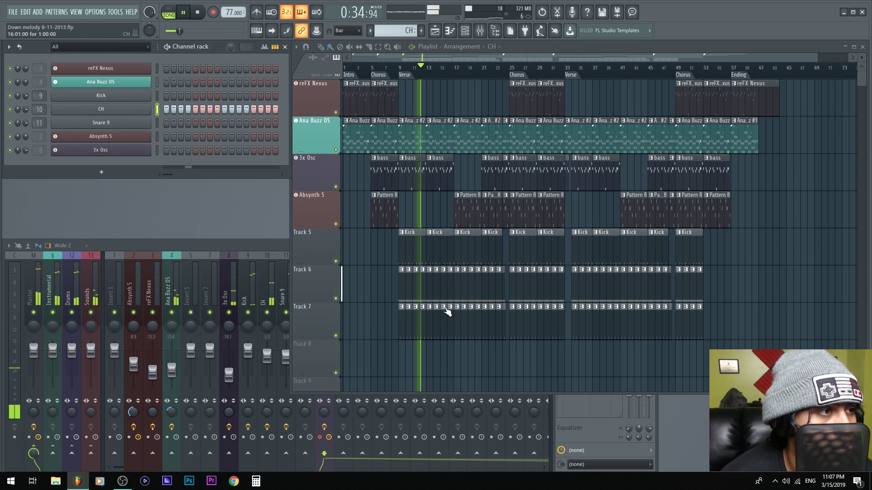
{"action": "scroll", "coordinate": [370, 267], "scroll_direction": "up", "scroll_amount": 3}
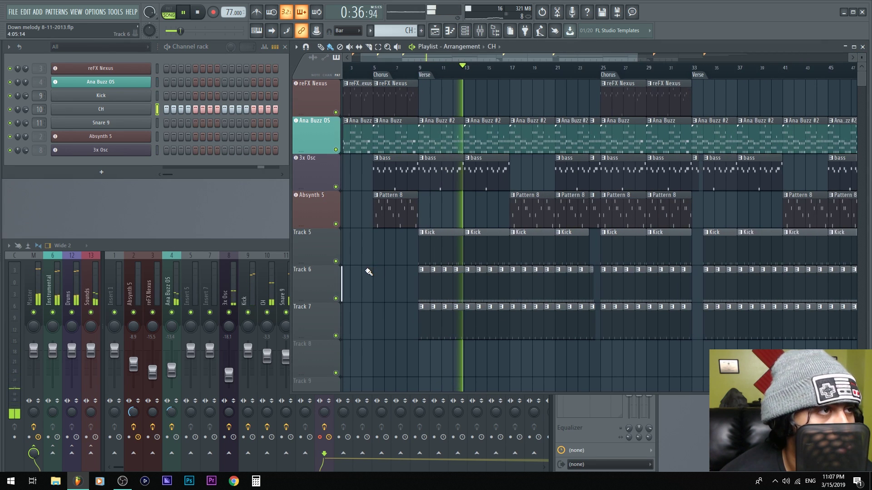
{"action": "key", "text": "space"}
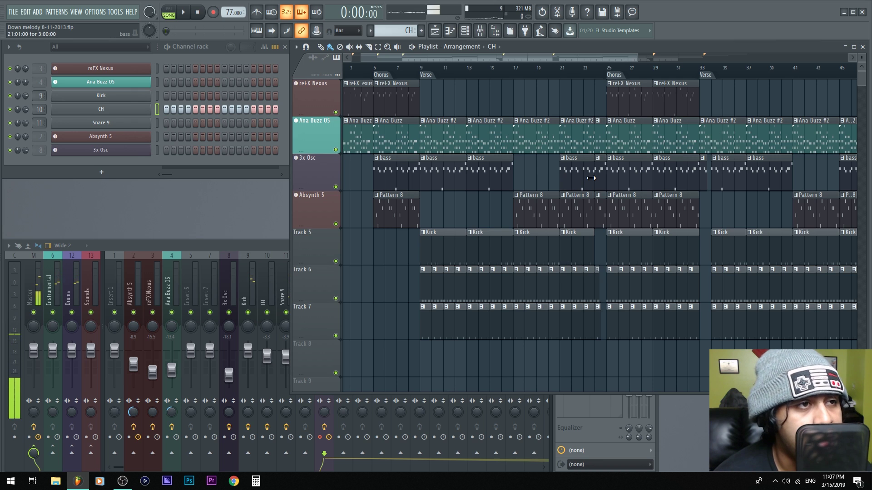
Play the transition from bar 23 into the second chorus and stop playback
{"action": "left_click", "coordinate": [583, 69]}
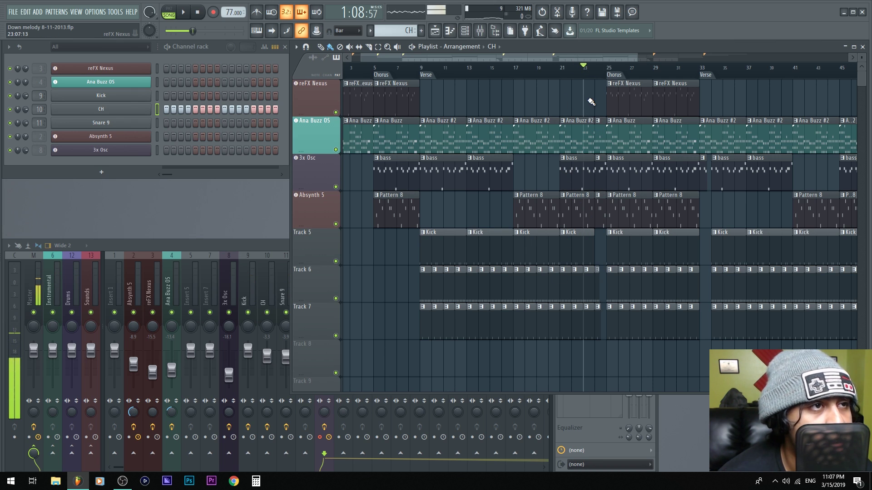
{"action": "scroll", "coordinate": [608, 129], "scroll_direction": "up", "scroll_amount": 2}
{"action": "key", "text": "space"}
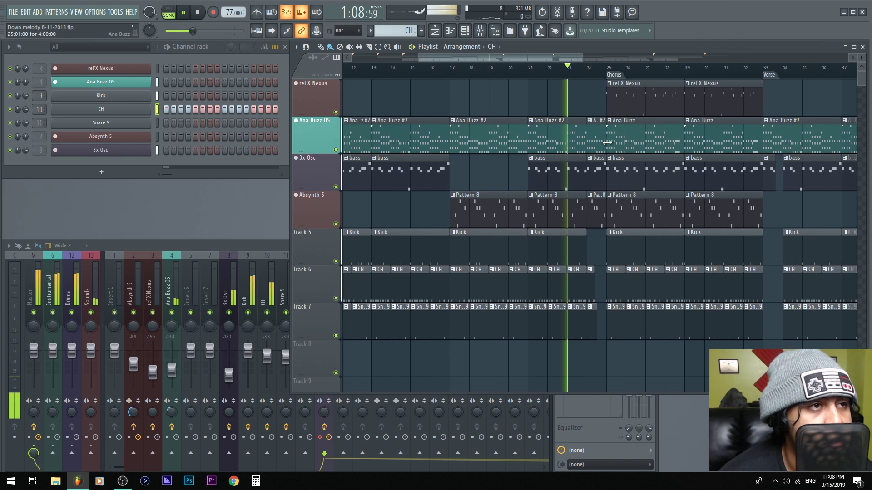
{"action": "scroll", "coordinate": [608, 188], "scroll_direction": "up", "scroll_amount": 1}
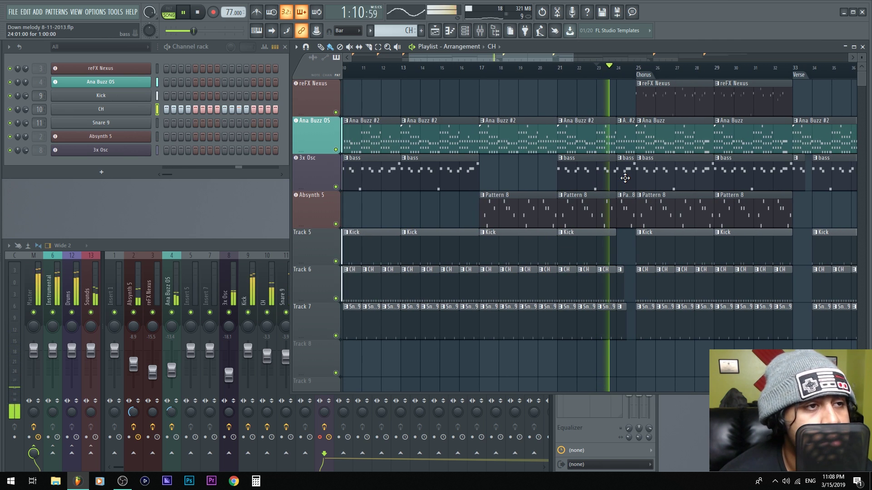
{"action": "scroll", "coordinate": [625, 178], "scroll_direction": "down", "scroll_amount": 1}
{"action": "scroll", "coordinate": [590, 175], "scroll_direction": "right", "scroll_amount": 3}
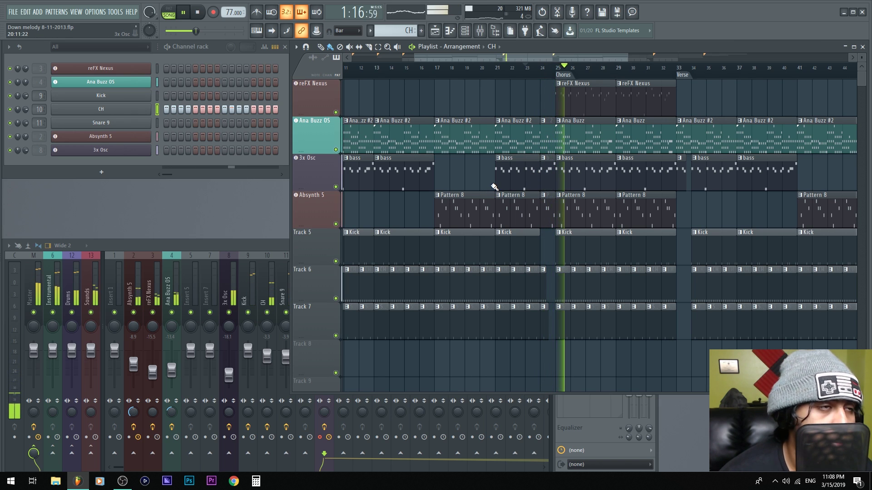
{"action": "key", "text": "space"}
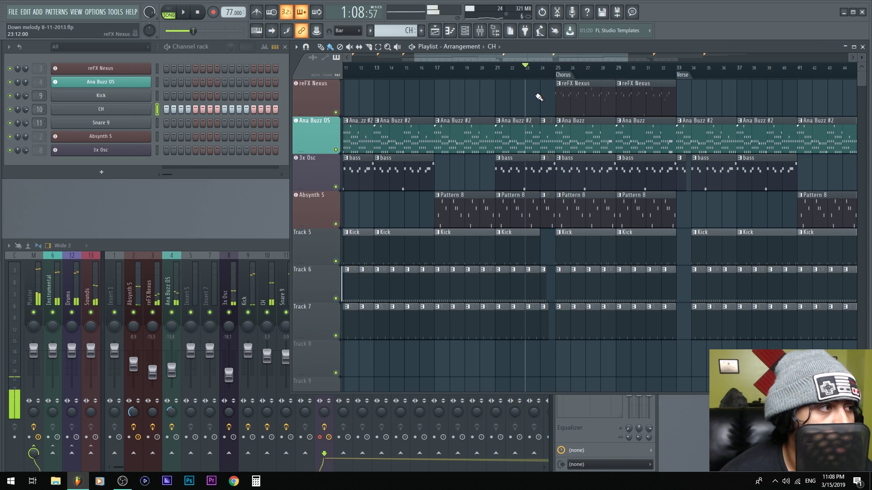
Solo the Absynth 5 mixer track and play the second chorus from bar 25
{"action": "scroll", "coordinate": [539, 97], "scroll_direction": "left", "scroll_amount": 3}
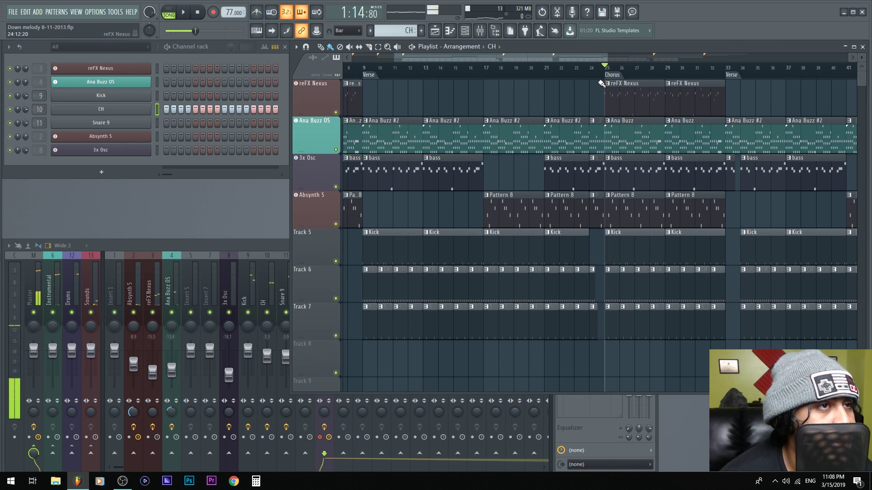
{"action": "left_click", "coordinate": [133, 313]}
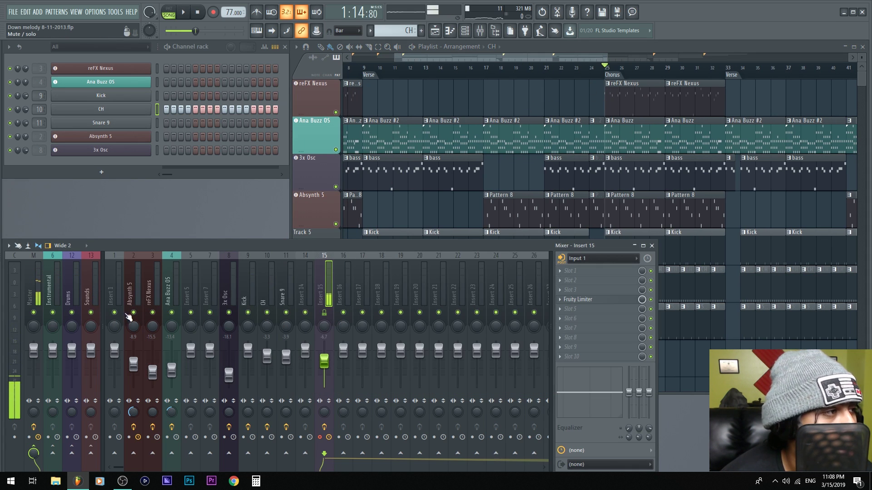
{"action": "right_click", "coordinate": [133, 313]}
{"action": "key", "text": "space"}
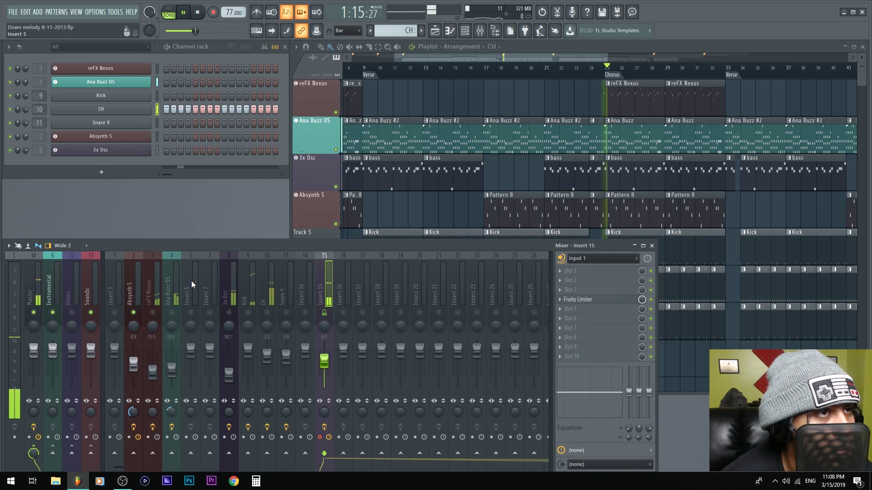
Solo the reFX Nexus mixer track to hear it alone, restore all tracks, and stop playback
{"action": "right_click", "coordinate": [152, 313]}
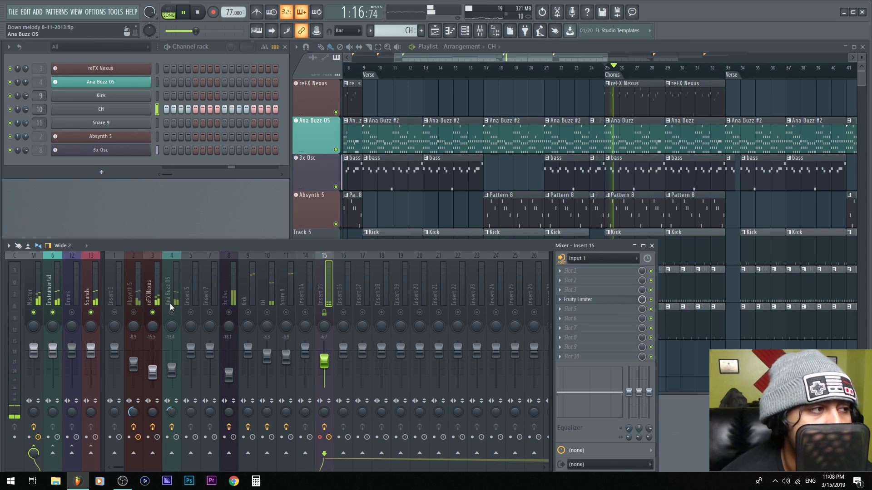
{"action": "right_click", "coordinate": [157, 305]}
{"action": "left_click", "coordinate": [153, 313]}
{"action": "right_click", "coordinate": [153, 314]}
{"action": "key", "text": "space"}
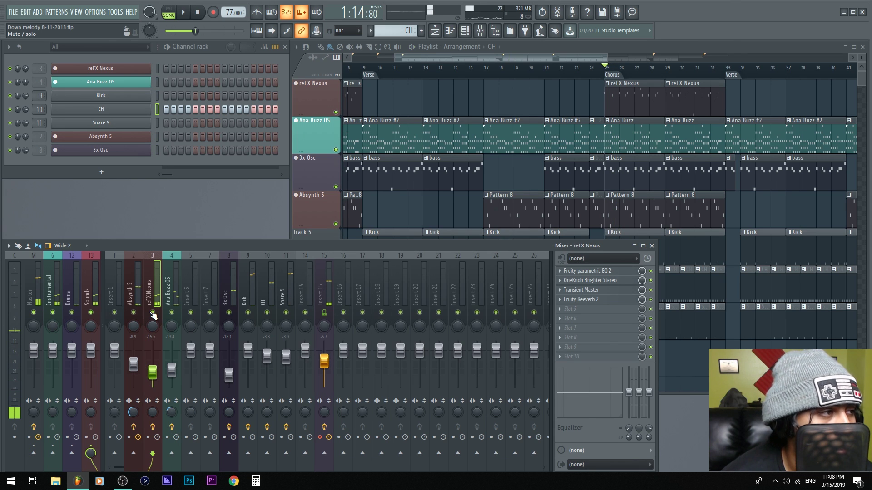
Play the drum break from bar 24 into the second chorus and stop playback
{"action": "scroll", "coordinate": [545, 96], "scroll_direction": "down", "scroll_amount": 3}
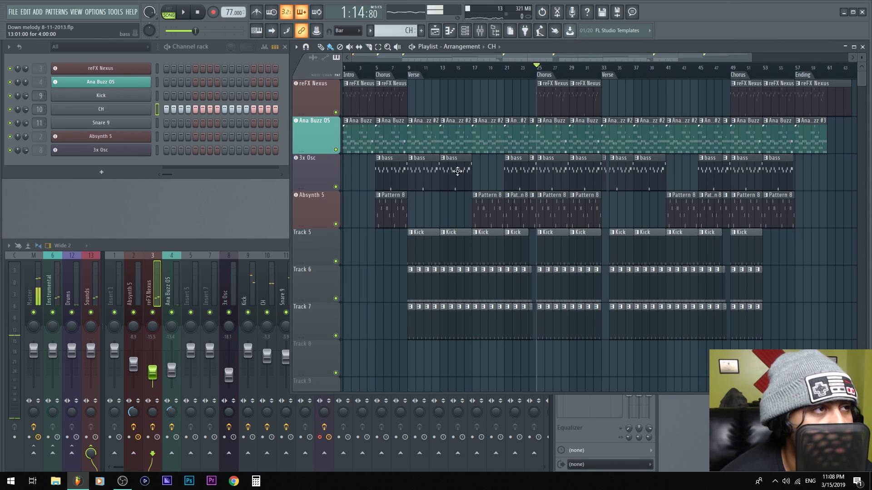
{"action": "scroll", "coordinate": [518, 151], "scroll_direction": "up", "scroll_amount": 3}
{"action": "left_click", "coordinate": [571, 71]}
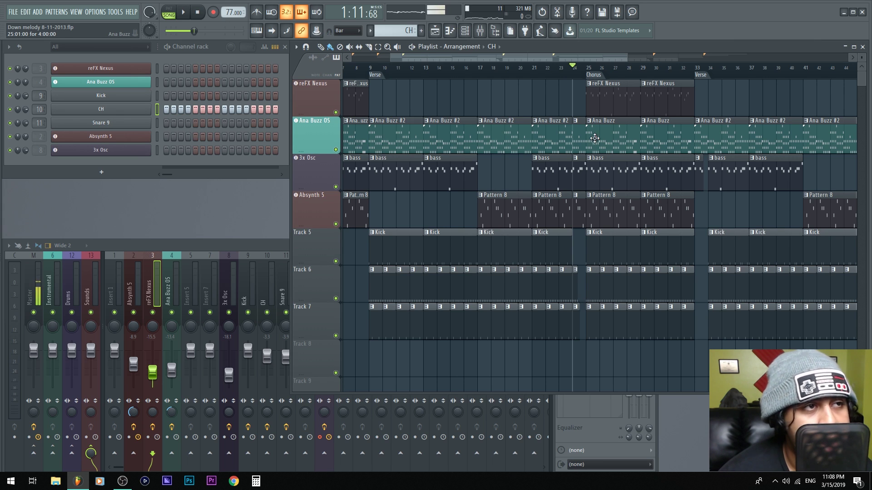
{"action": "scroll", "coordinate": [568, 109], "scroll_direction": "up", "scroll_amount": 3}
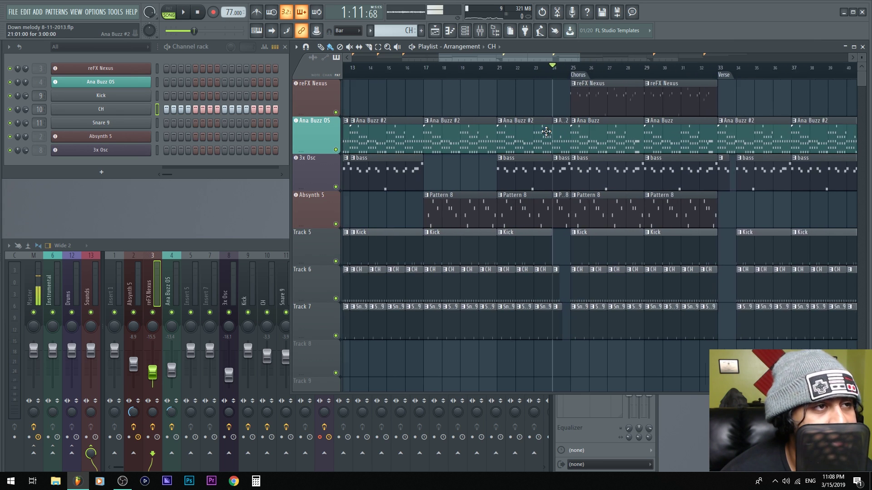
{"action": "key", "text": "space"}
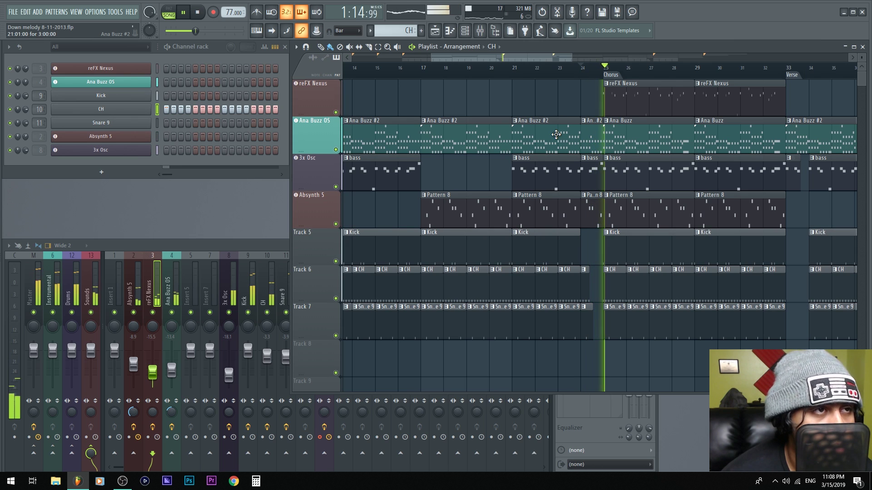
{"action": "key", "text": "space"}
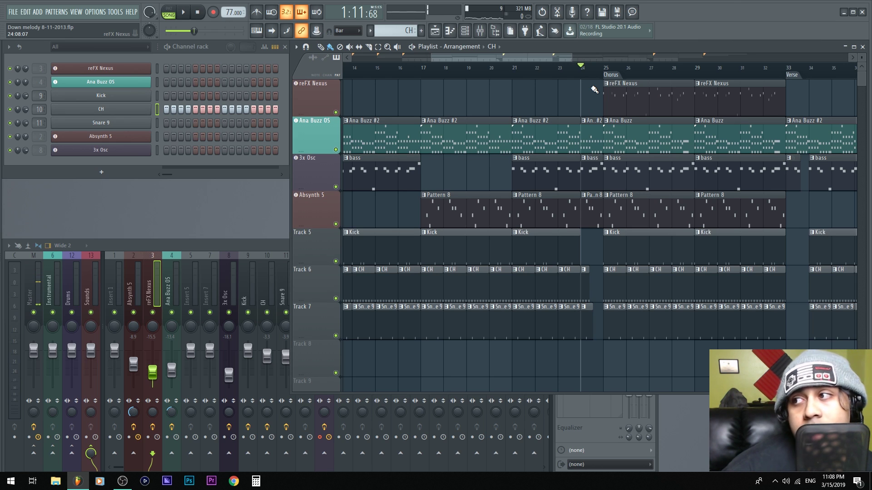
Show the browser and open the Risers folder in Packs to look through its samples
{"action": "key", "text": "alt+F8"}
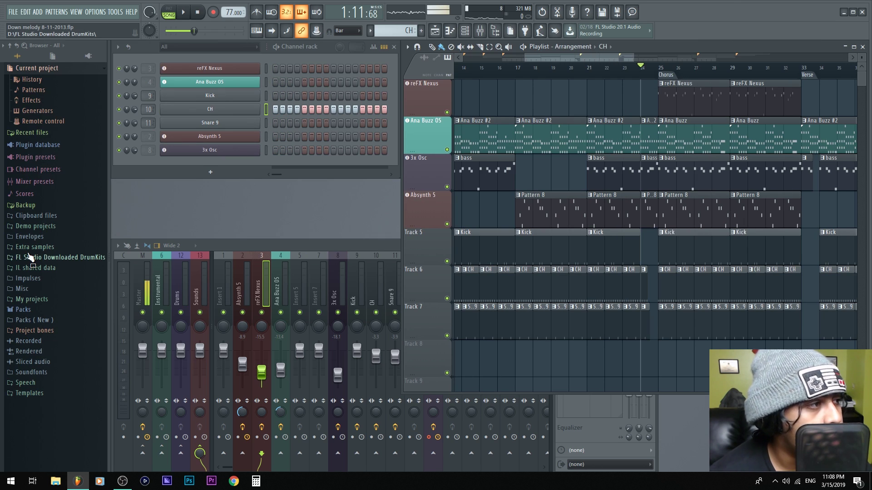
{"action": "left_click", "coordinate": [24, 310]}
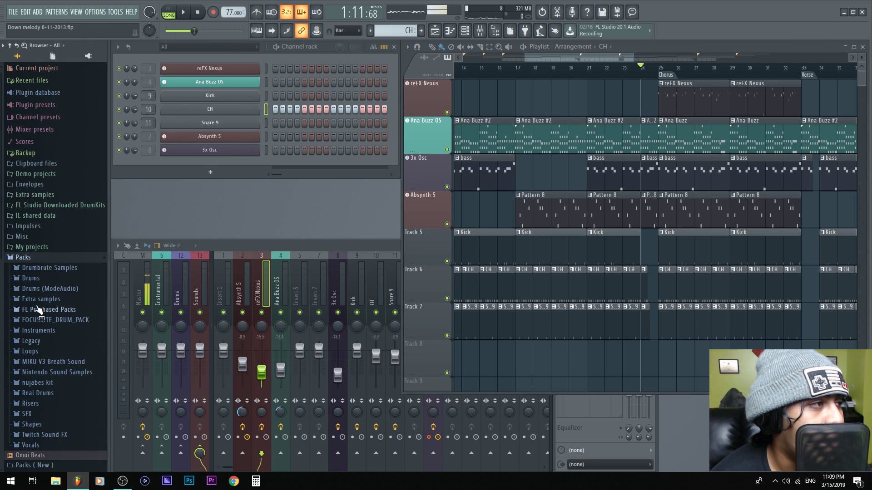
{"action": "scroll", "coordinate": [58, 275], "scroll_direction": "down", "scroll_amount": 2}
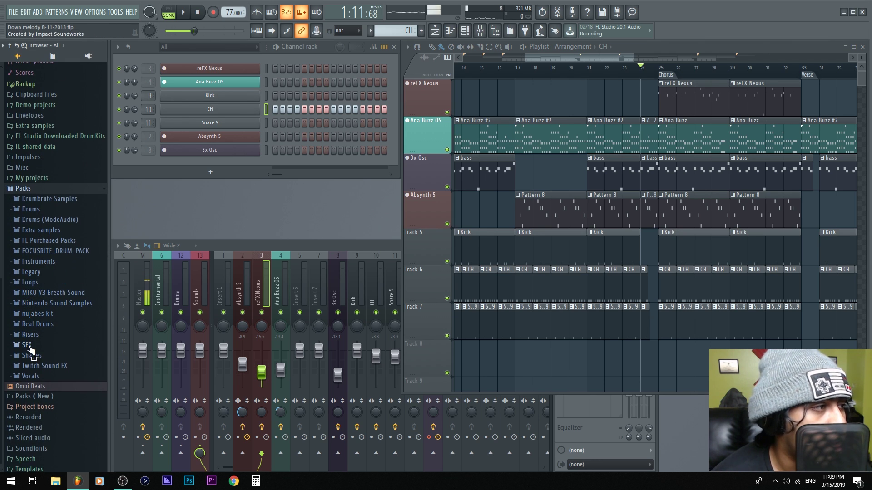
{"action": "left_click", "coordinate": [46, 376]}
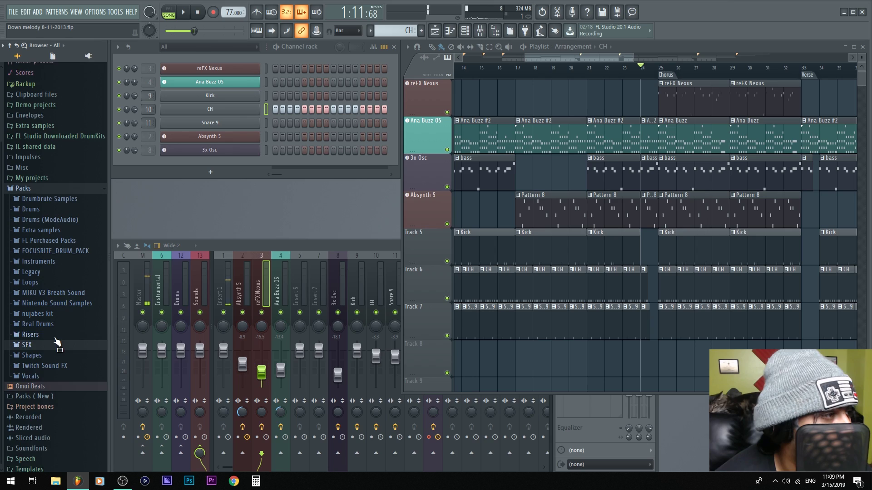
{"action": "left_click", "coordinate": [54, 348]}
{"action": "scroll", "coordinate": [58, 366], "scroll_direction": "down", "scroll_amount": 3}
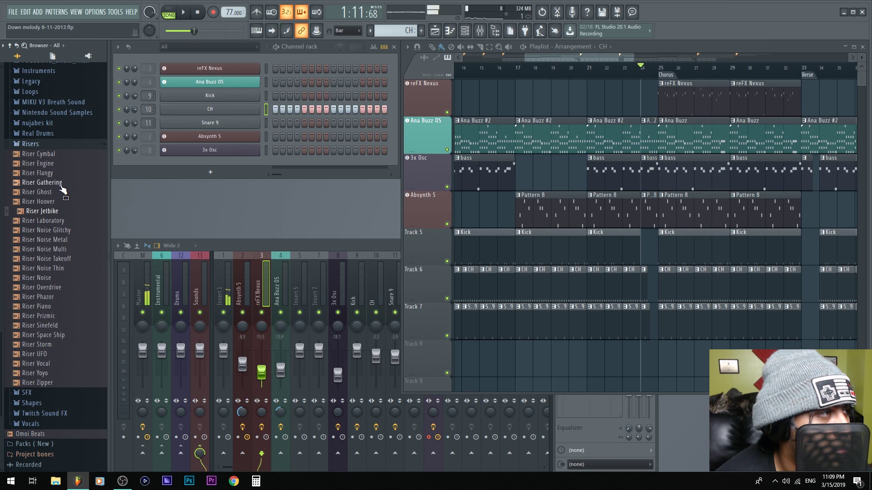
Preview the Riser Gathering sample and place it on Track 8 starting at bar 23
{"action": "left_click_drag", "start_coordinate": [63, 191], "coordinate": [63, 176]}
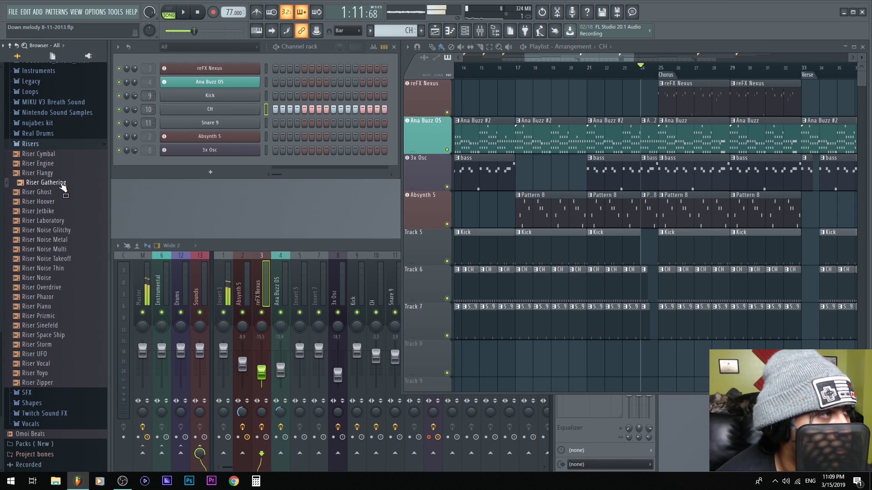
{"action": "left_click_drag", "start_coordinate": [63, 187], "coordinate": [643, 349]}
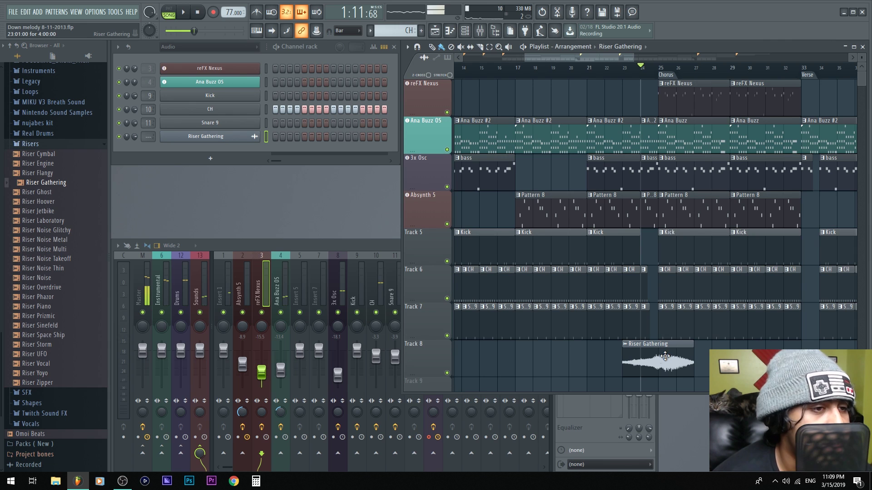
Time-stretch the Riser Gathering clip on Track 8 to two bars so it ends at the chorus on bar 25
{"action": "scroll", "coordinate": [642, 348], "scroll_direction": "up", "scroll_amount": 1}
{"action": "scroll", "coordinate": [652, 350], "scroll_direction": "down", "scroll_amount": 2}
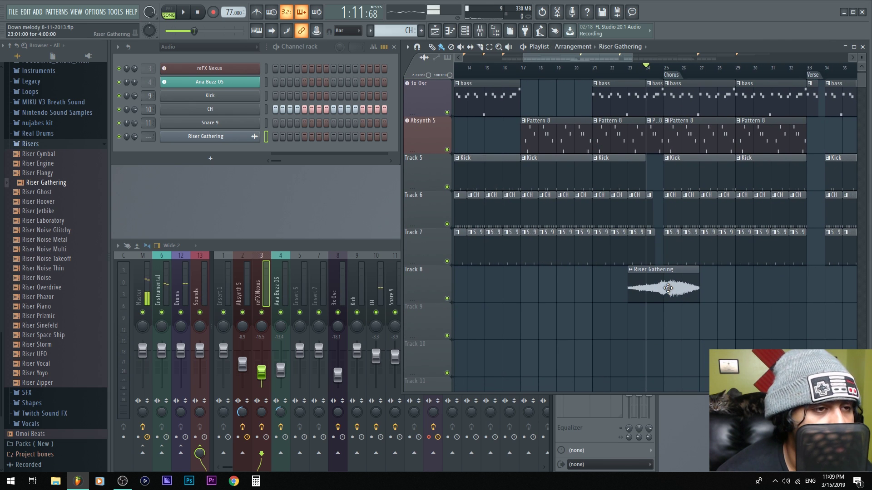
{"action": "scroll", "coordinate": [636, 318], "scroll_direction": "up", "scroll_amount": 2}
{"action": "left_click", "coordinate": [623, 312]}
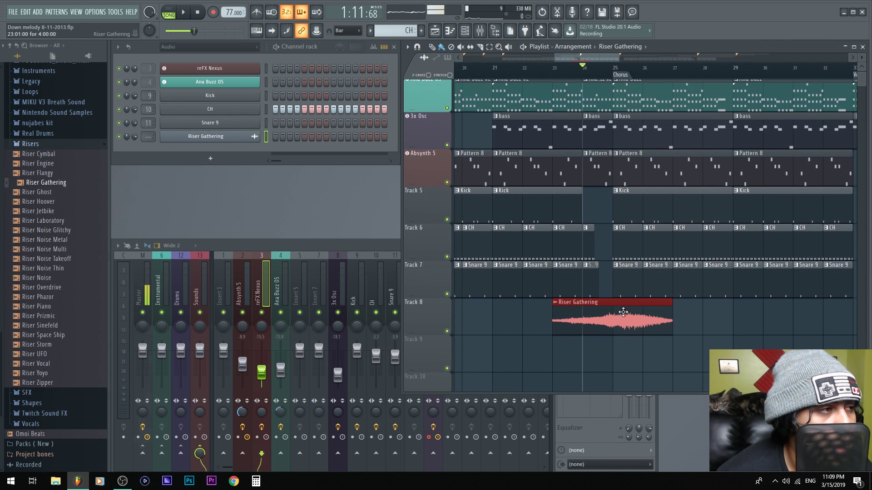
{"action": "double_click", "coordinate": [623, 312]}
{"action": "left_click_drag", "start_coordinate": [317, 162], "coordinate": [316, 163]}
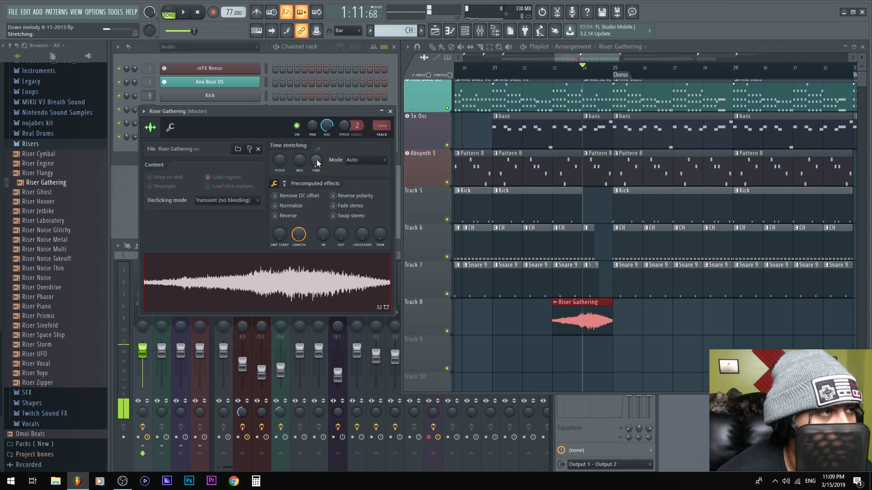
Move the Riser Gathering clip on Track 8 to start at bar 24 and play the transition from bar 23
{"action": "left_click", "coordinate": [553, 68]}
{"action": "left_click_drag", "start_coordinate": [577, 319], "coordinate": [607, 320]}
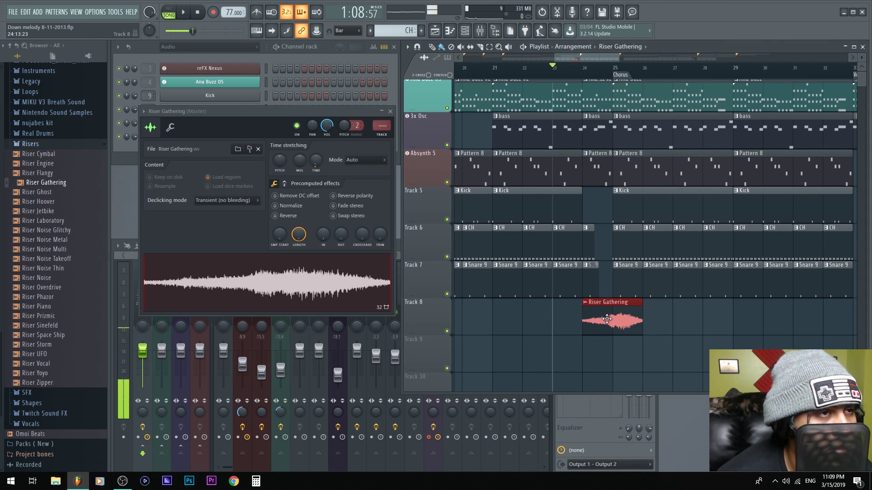
{"action": "key", "text": "space"}
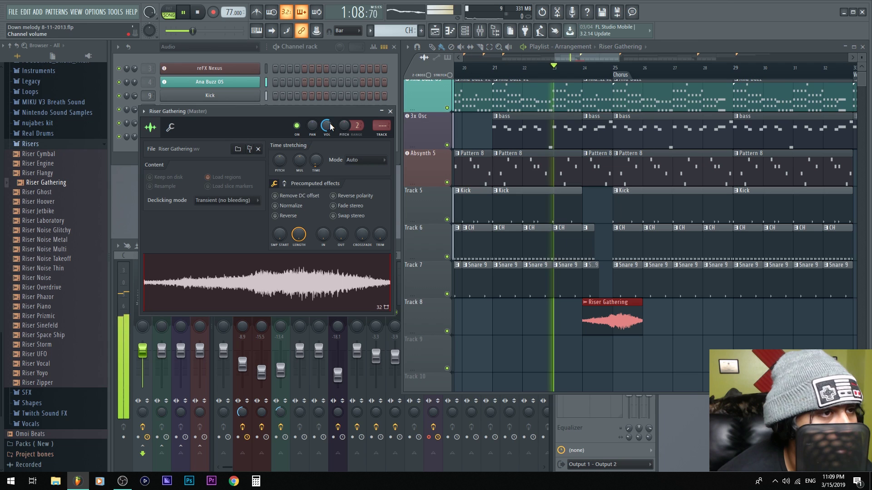
{"action": "scroll", "coordinate": [564, 244], "scroll_direction": "up", "scroll_amount": 2}
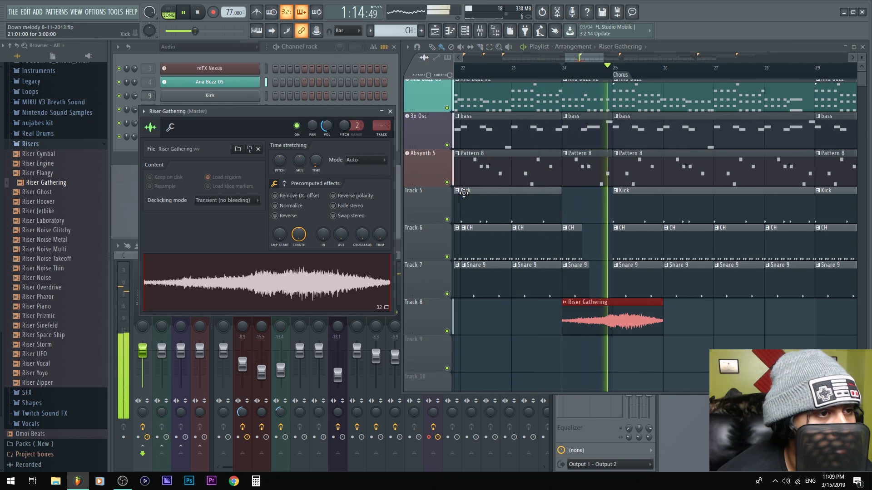
{"action": "key", "text": "space"}
Shift the Riser Gathering clip to start slightly before bar 24 and play the transition into the chorus
{"action": "scroll", "coordinate": [653, 317], "scroll_direction": "up", "scroll_amount": 2}
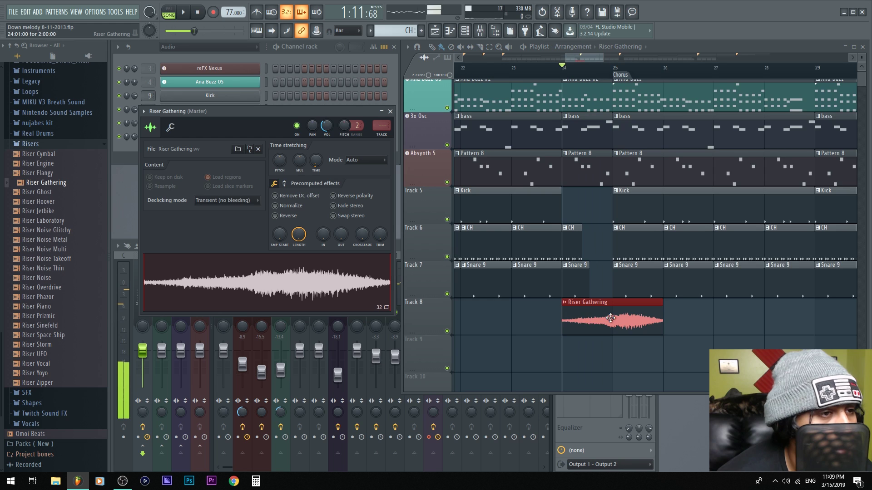
{"action": "mouse_move", "coordinate": [624, 310]}
{"action": "left_mouse_down"}
{"action": "mouse_move", "coordinate": [614, 309]}
{"action": "mouse_move", "coordinate": [623, 309]}
{"action": "left_mouse_up"}
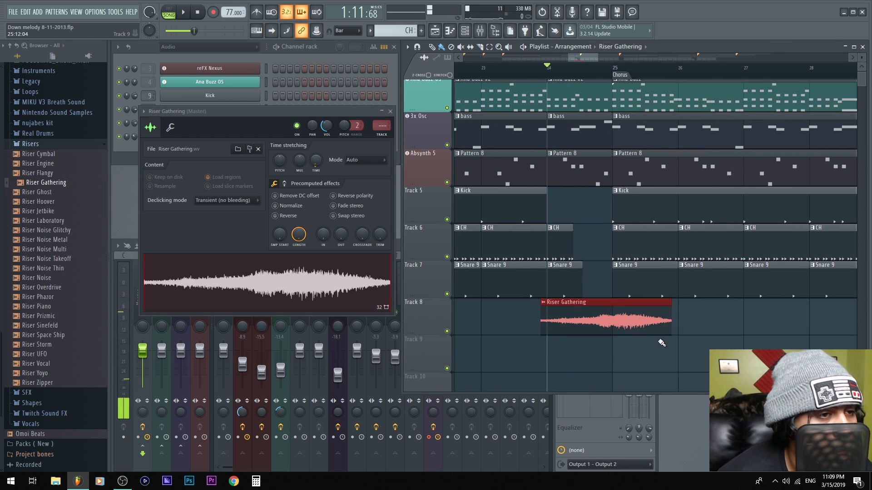
{"action": "key", "text": "space"}
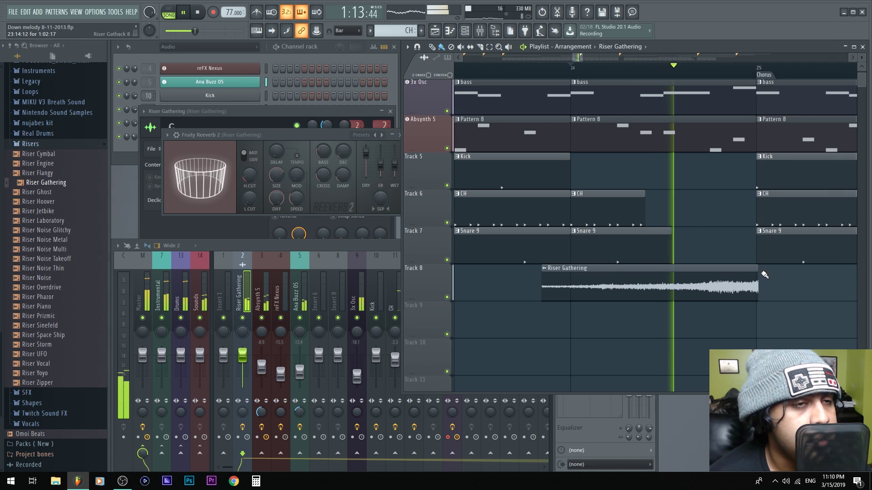
{"action": "scroll", "coordinate": [763, 275], "scroll_direction": "up", "scroll_amount": 1}
{"action": "scroll", "coordinate": [704, 281], "scroll_direction": "up", "scroll_amount": 2}
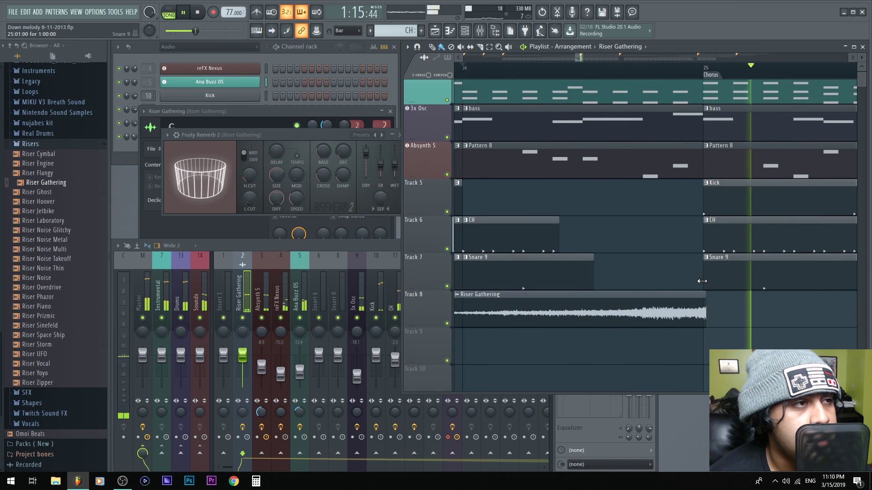
{"action": "key", "text": "space"}
Extend the end of the Riser Gathering clip past the chorus start to shortly before bar 26
{"action": "left_click", "coordinate": [317, 222]}
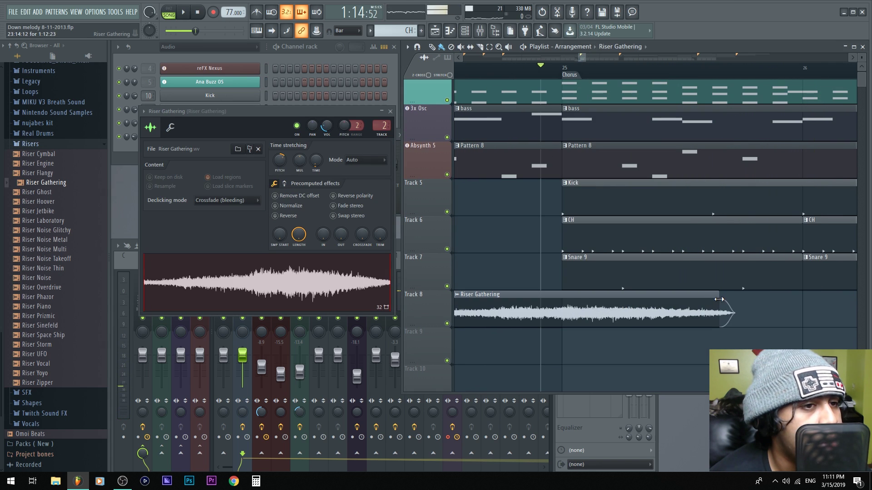
{"action": "left_click_drag", "start_coordinate": [726, 307], "coordinate": [778, 307]}
{"action": "scroll", "coordinate": [613, 307], "scroll_direction": "down", "scroll_amount": 2}
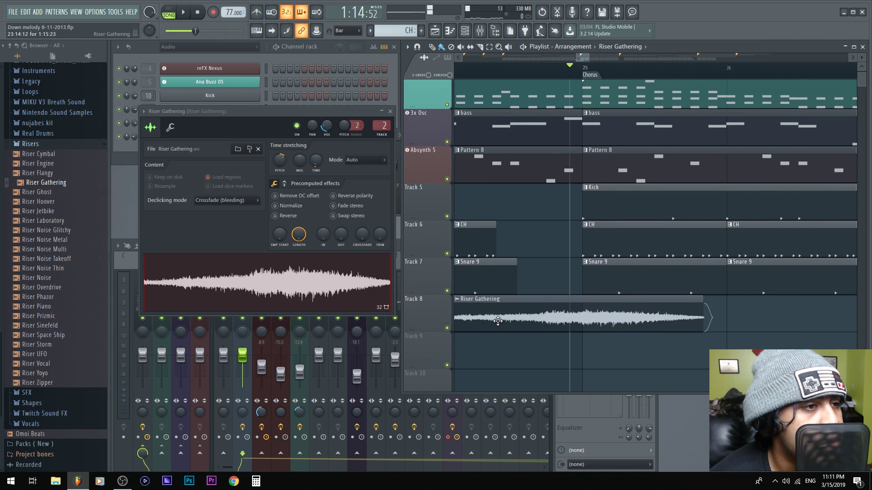
Create a volume automation for the Riser Gathering clip and shape it to fade out after the chorus starts at bar 25
{"action": "left_click", "coordinate": [459, 299]}
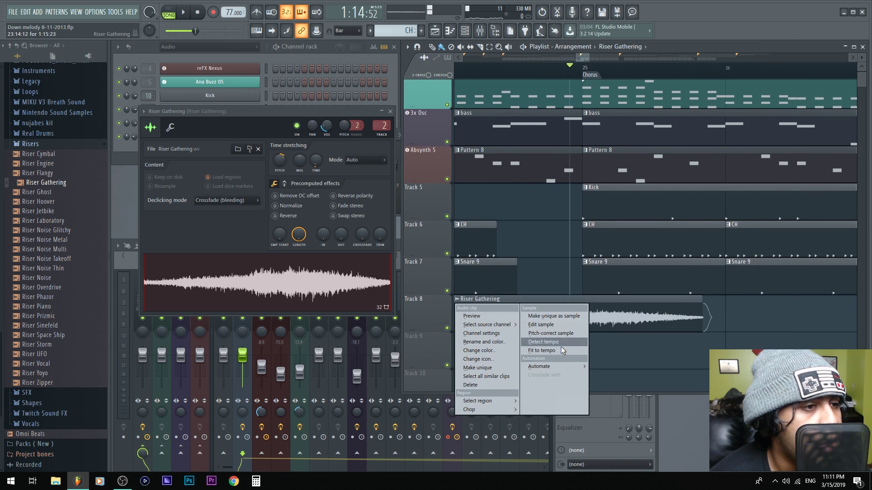
{"action": "mouse_move", "coordinate": [560, 363]}
{"action": "left_click", "coordinate": [607, 375]}
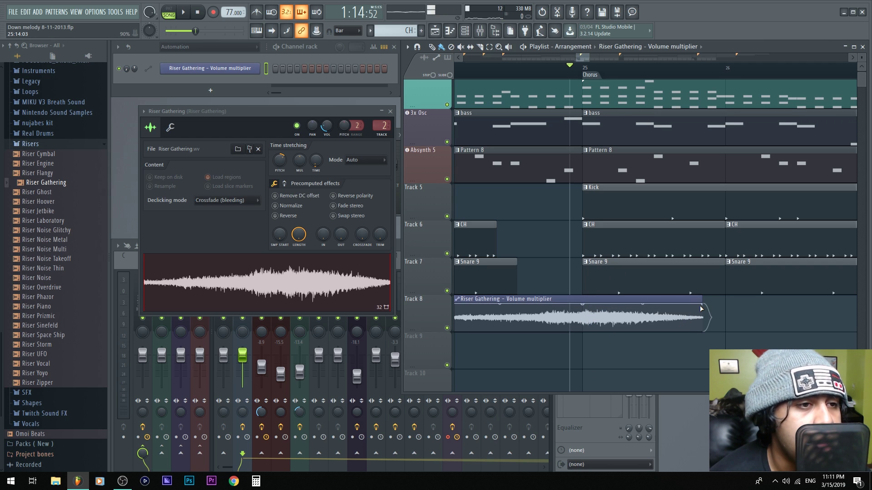
{"action": "mouse_move", "coordinate": [703, 308]}
{"action": "left_mouse_down"}
{"action": "mouse_move", "coordinate": [657, 331]}
{"action": "mouse_move", "coordinate": [620, 310]}
{"action": "left_mouse_up"}
Play the transition into the chorus to check the riser's volume fade against the drum break
{"action": "key", "text": "space"}
{"action": "key", "text": "space"}
{"action": "key", "text": "space"}
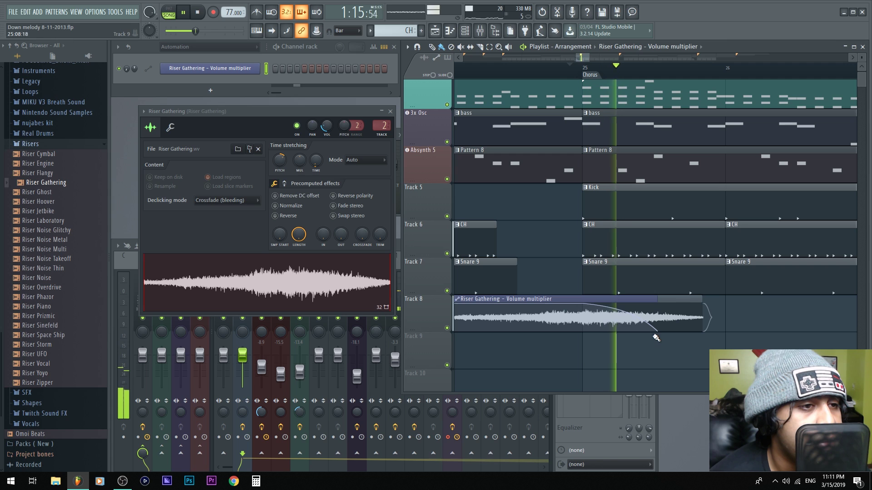
{"action": "scroll", "coordinate": [503, 68], "scroll_direction": "down", "scroll_amount": 4}
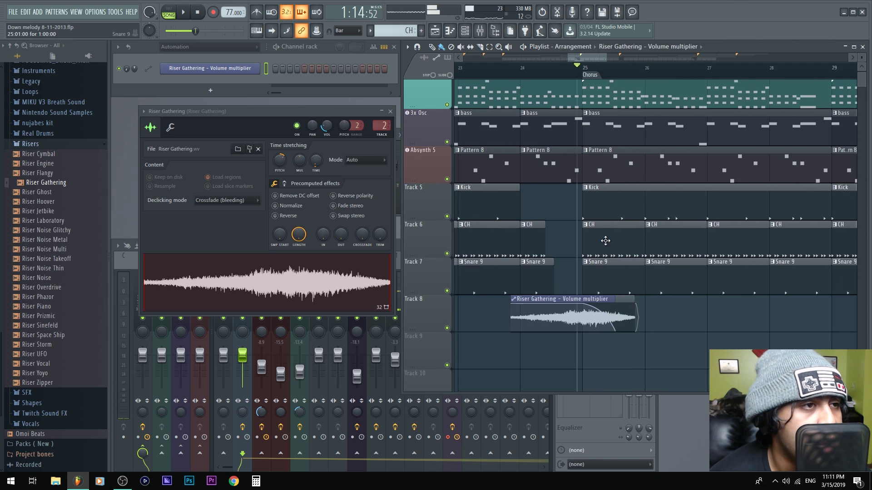
{"action": "key", "text": "space"}
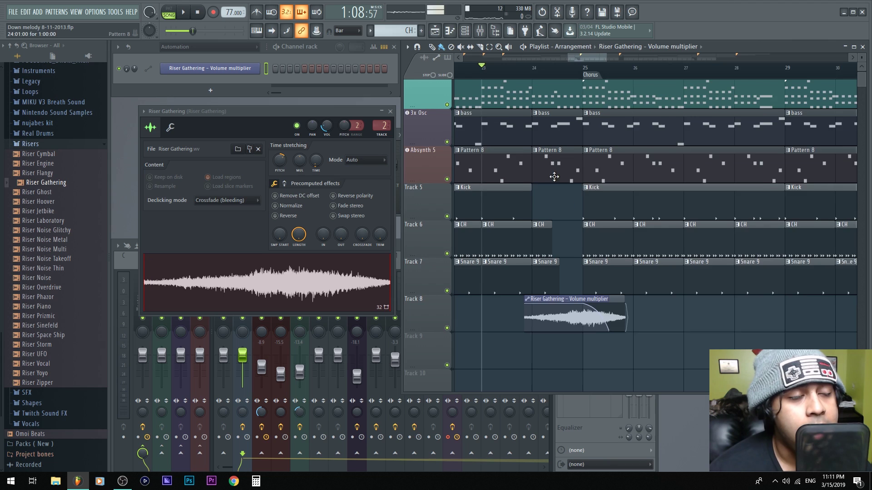
{"action": "scroll", "coordinate": [551, 170], "scroll_direction": "up", "scroll_amount": 2}
{"action": "scroll", "coordinate": [550, 169], "scroll_direction": "down", "scroll_amount": 2}
{"action": "scroll", "coordinate": [580, 210], "scroll_direction": "down", "scroll_amount": 2}
{"action": "key", "text": "space"}
Close the Riser Gathering channel and Fruity Reeverb 2 windows, bring the playlist to the front and stop playback
{"action": "left_click", "coordinate": [390, 111]}
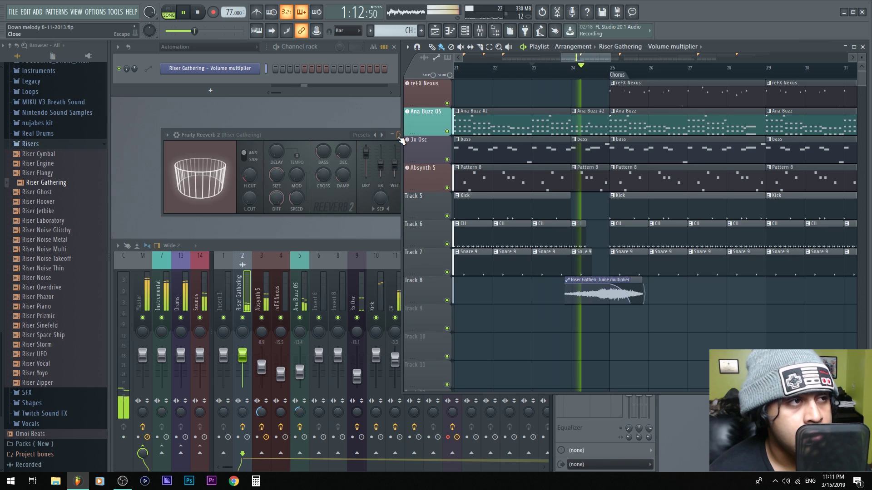
{"action": "left_click", "coordinate": [399, 135]}
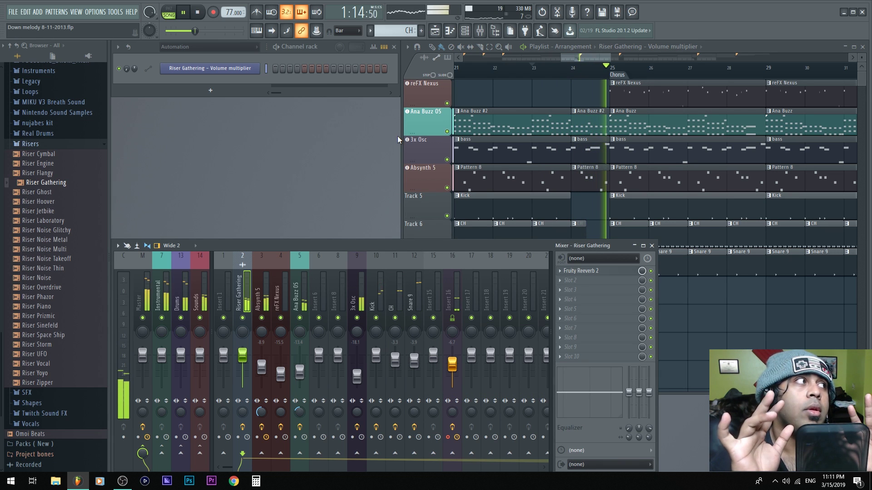
{"action": "left_click", "coordinate": [763, 238]}
{"action": "key", "text": "space"}
{"action": "scroll", "coordinate": [599, 307], "scroll_direction": "down", "scroll_amount": 3}
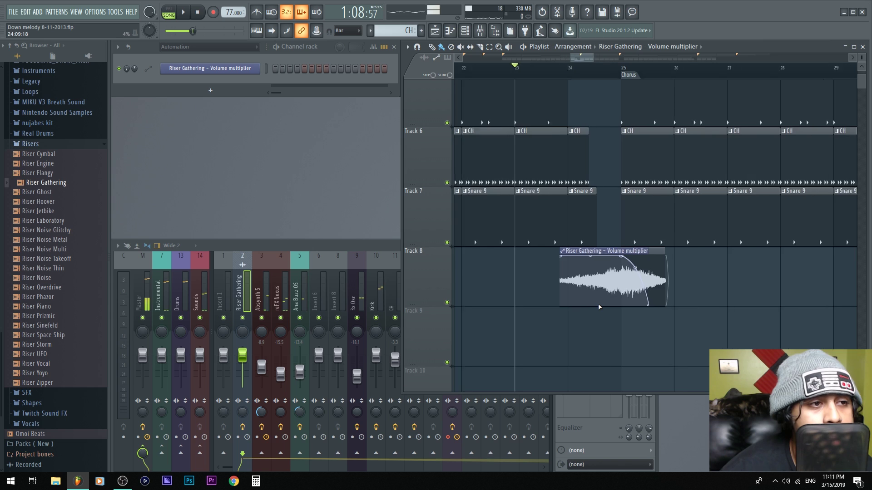
Nudge the Riser Gathering clip on Track 8 slightly earlier and play the transition from bar 24
{"action": "scroll", "coordinate": [621, 282], "scroll_direction": "up", "scroll_amount": 2}
{"action": "double_click", "coordinate": [689, 259]}
{"action": "left_click_drag", "start_coordinate": [604, 250], "coordinate": [602, 250]}
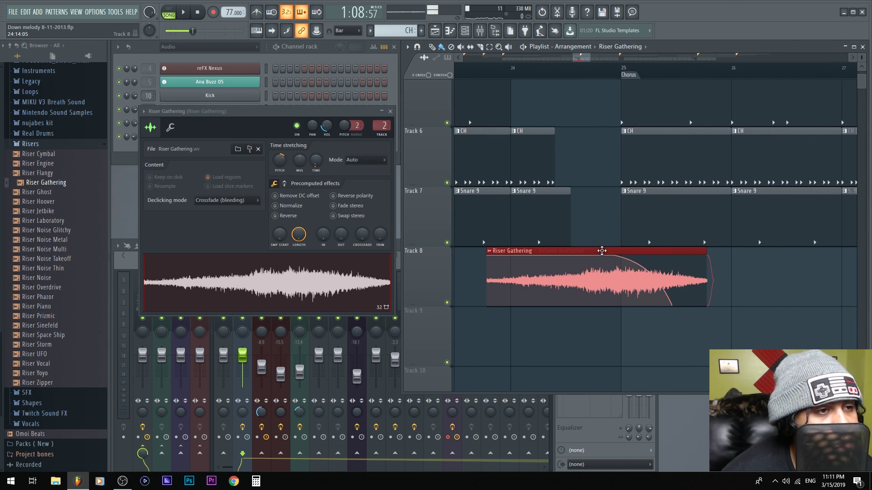
{"action": "left_click", "coordinate": [512, 67]}
{"action": "key", "text": "space"}
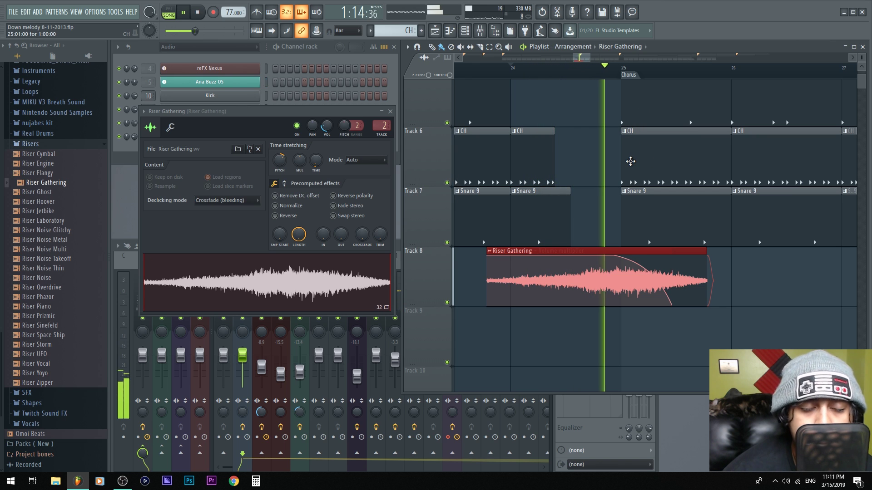
{"action": "key", "text": "space"}
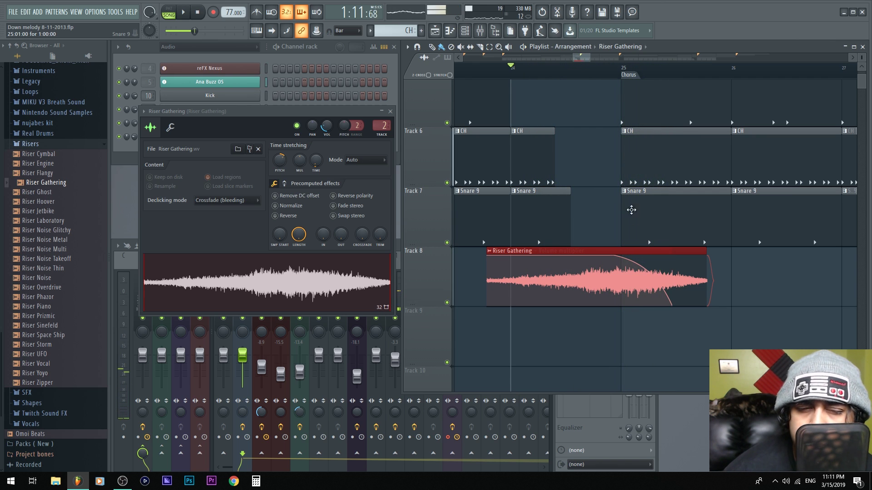
Look over the whole arrangement and examine the change from the second chorus to the verse at bar 33
{"action": "right_click", "coordinate": [627, 220]}
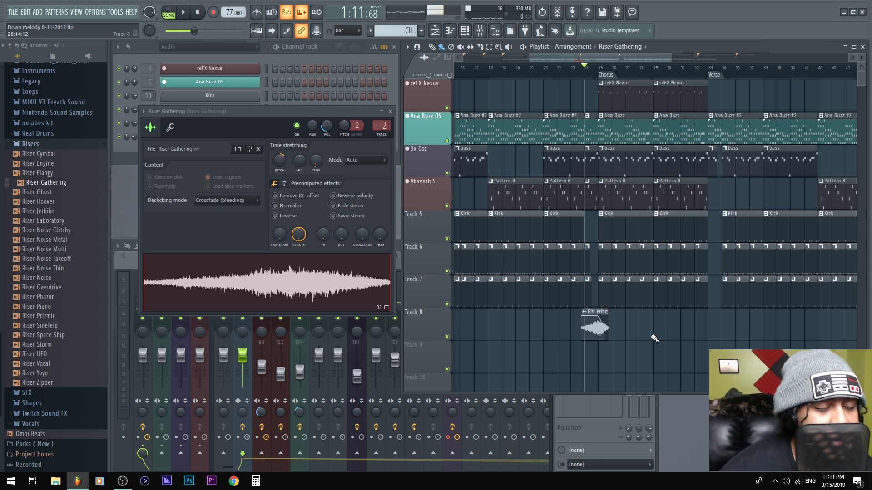
{"action": "scroll", "coordinate": [667, 332], "scroll_direction": "down", "scroll_amount": 3}
{"action": "scroll", "coordinate": [585, 139], "scroll_direction": "down", "scroll_amount": 2}
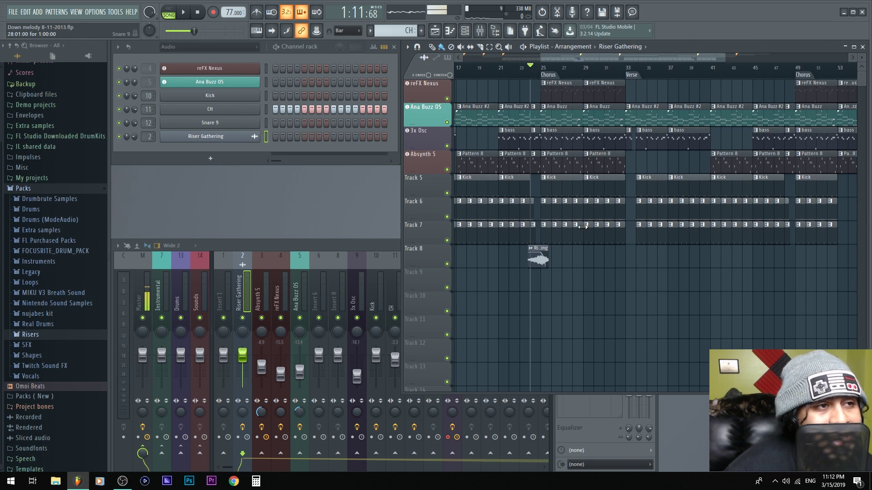
{"action": "scroll", "coordinate": [583, 245], "scroll_direction": "up", "scroll_amount": 3}
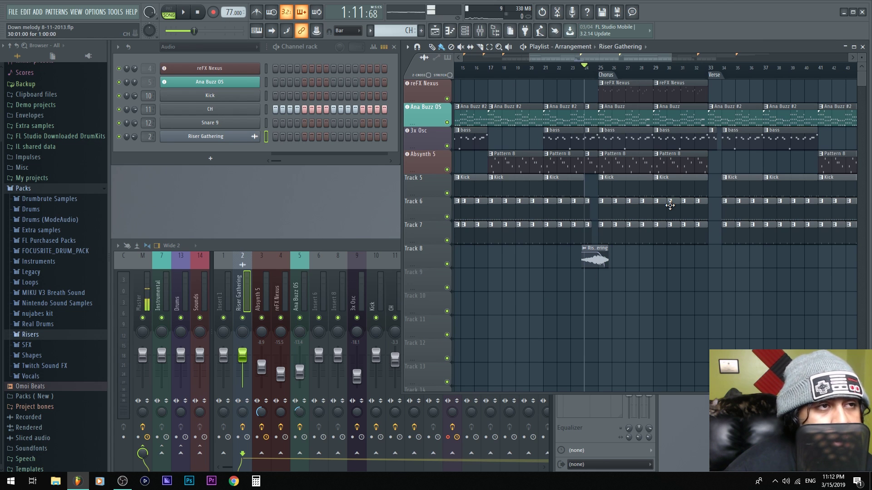
{"action": "left_click_drag", "start_coordinate": [714, 148], "coordinate": [570, 76]}
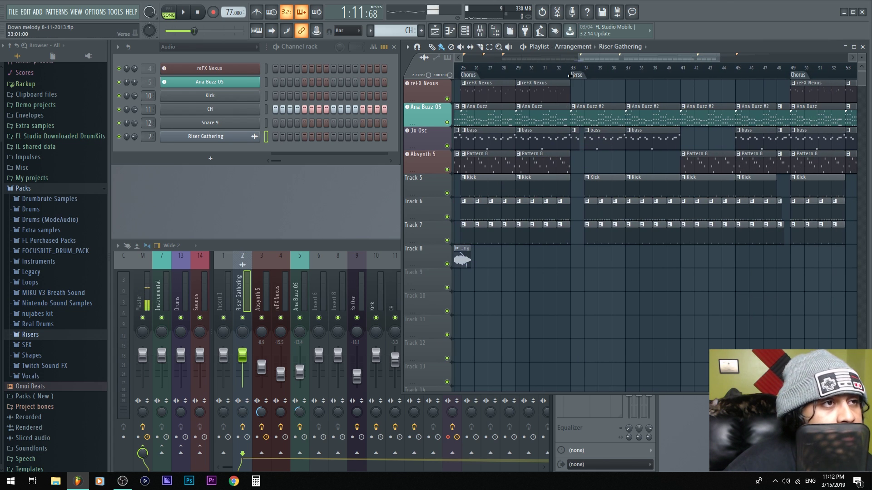
{"action": "left_click", "coordinate": [560, 76]}
{"action": "scroll", "coordinate": [604, 122], "scroll_direction": "left", "scroll_amount": 2}
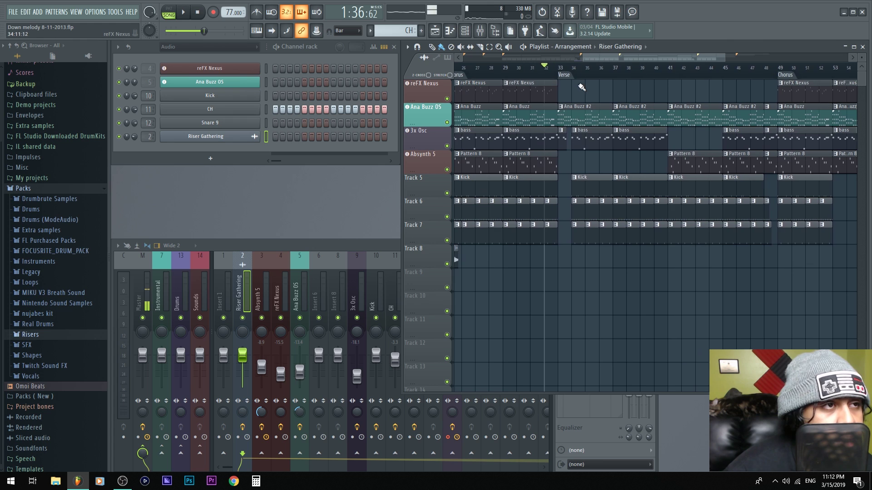
{"action": "left_click", "coordinate": [627, 68]}
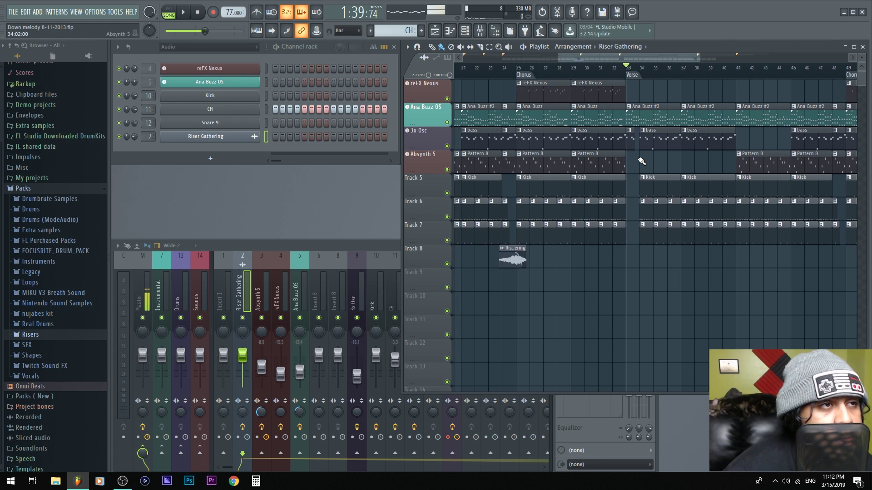
{"action": "scroll", "coordinate": [641, 162], "scroll_direction": "down", "scroll_amount": 5}
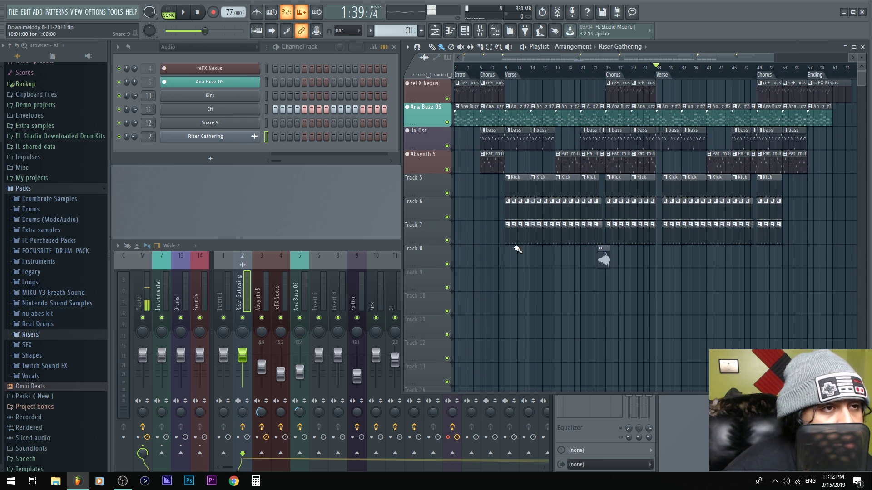
{"action": "scroll", "coordinate": [664, 150], "scroll_direction": "up", "scroll_amount": 6}
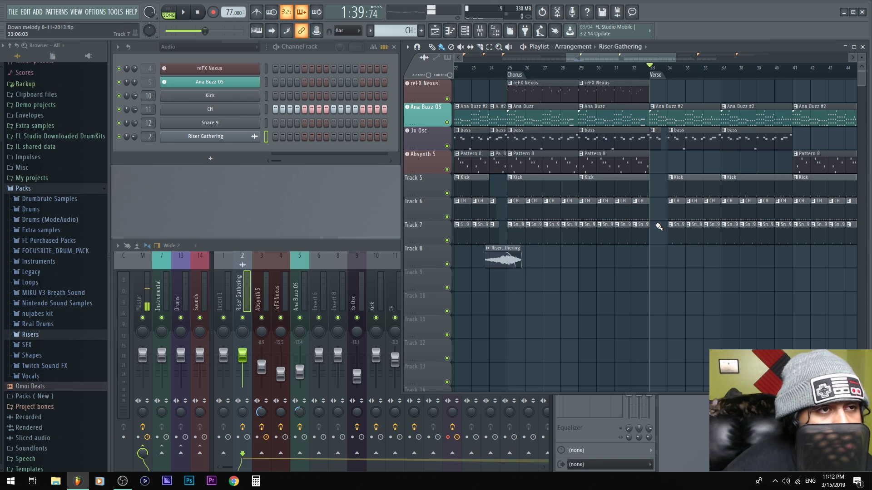
{"action": "scroll", "coordinate": [681, 189], "scroll_direction": "up", "scroll_amount": 3}
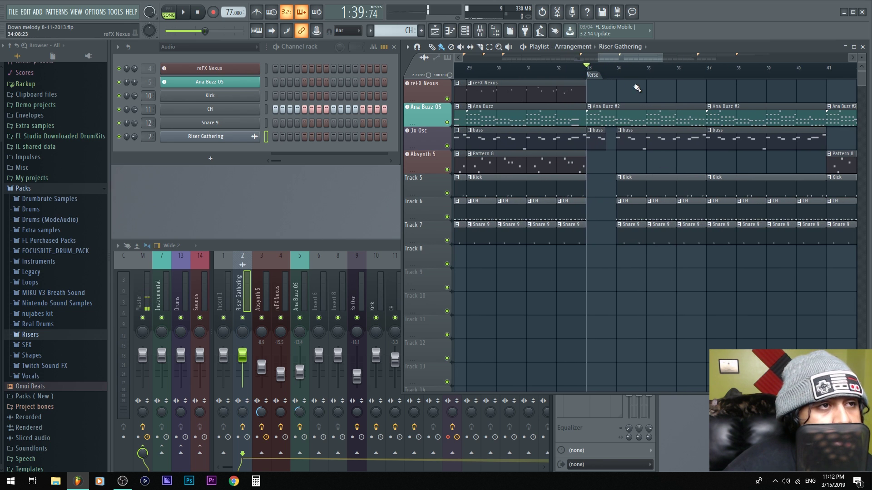
Play the song from bar 32 into the verse twice to check the drum break at bar 33
{"action": "left_click_drag", "start_coordinate": [586, 68], "coordinate": [555, 68]}
{"action": "key", "text": "space"}
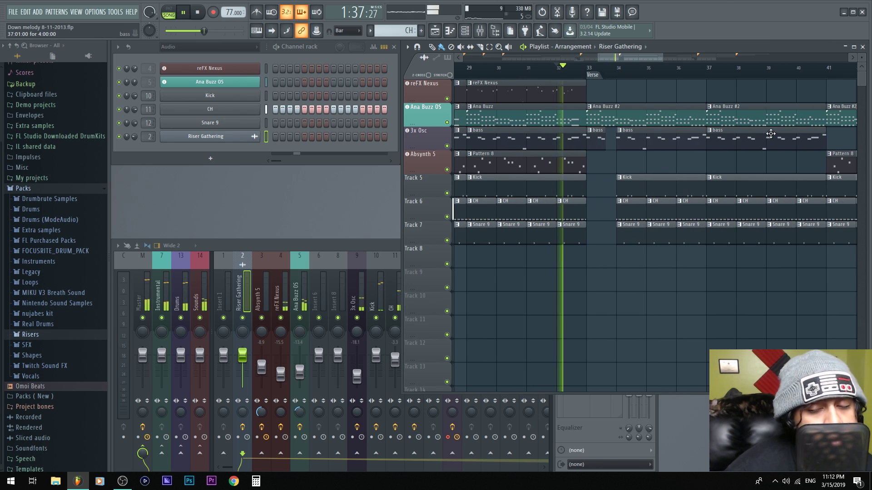
{"action": "scroll", "coordinate": [726, 181], "scroll_direction": "right", "scroll_amount": 2}
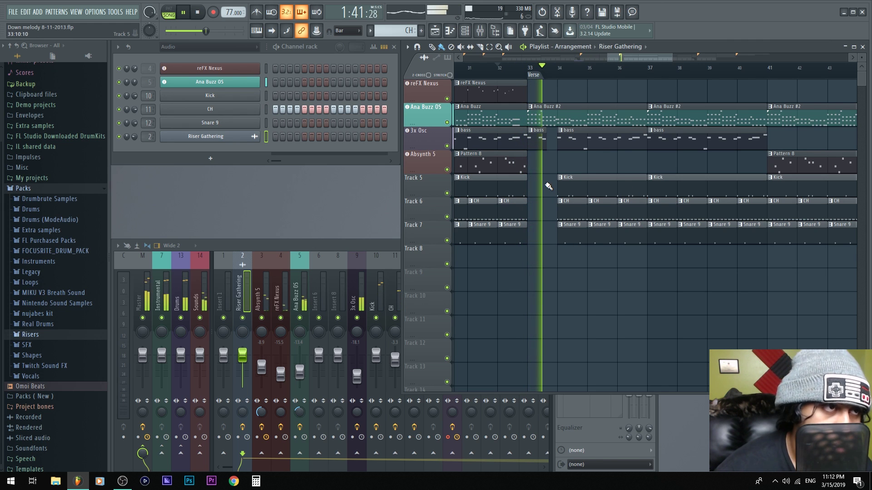
{"action": "scroll", "coordinate": [550, 184], "scroll_direction": "up", "scroll_amount": 1}
{"action": "scroll", "coordinate": [550, 184], "scroll_direction": "up", "scroll_amount": 3}
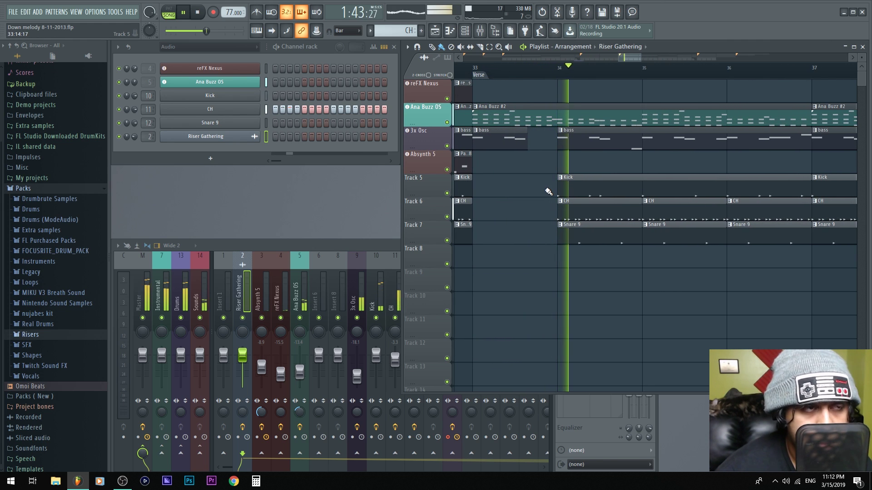
{"action": "key", "text": "space"}
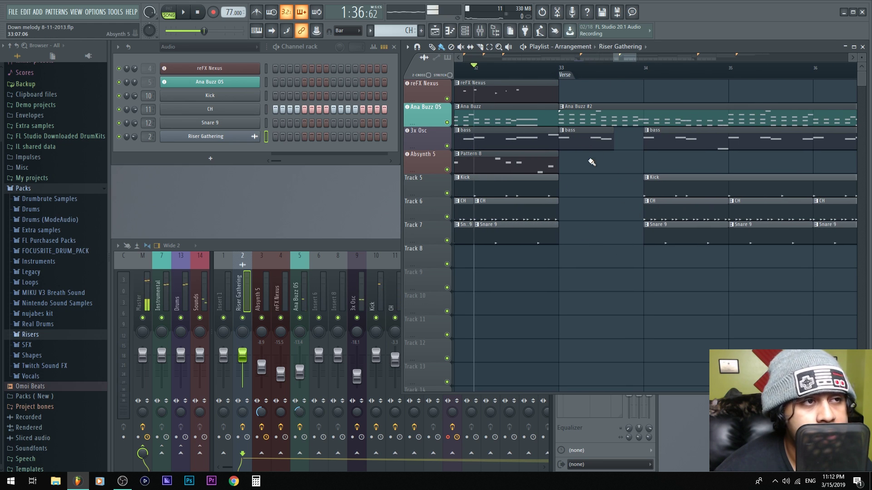
{"action": "key", "text": "space"}
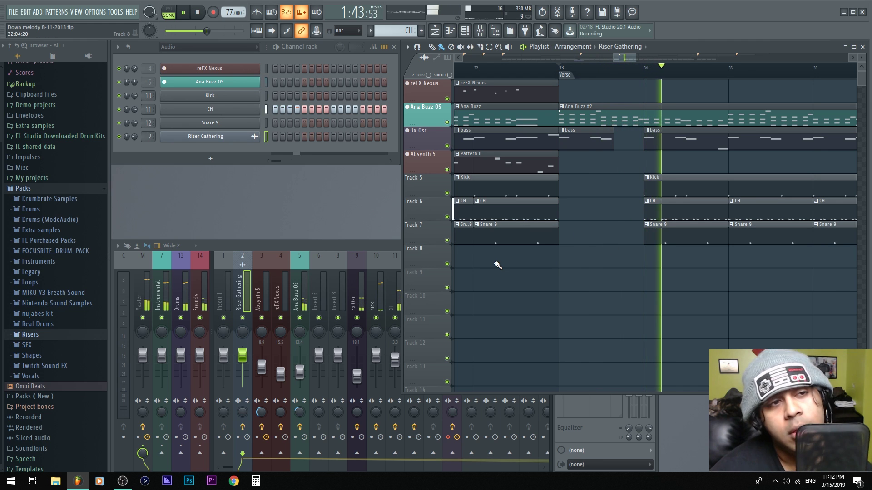
{"action": "key", "text": "space"}
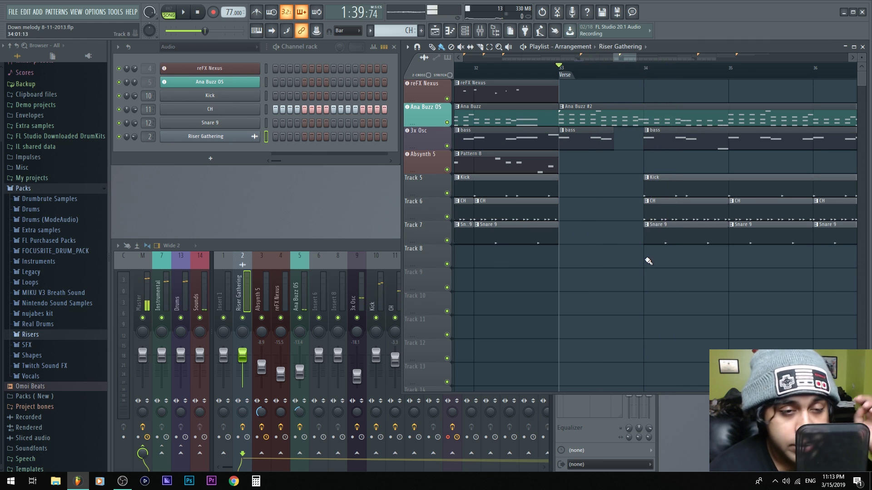
Add a CH clip on Track 6 covering roughly the last beat before bar 34, and play the transition from bar 33
{"action": "left_click", "coordinate": [654, 204]}
{"action": "left_click", "coordinate": [607, 215]}
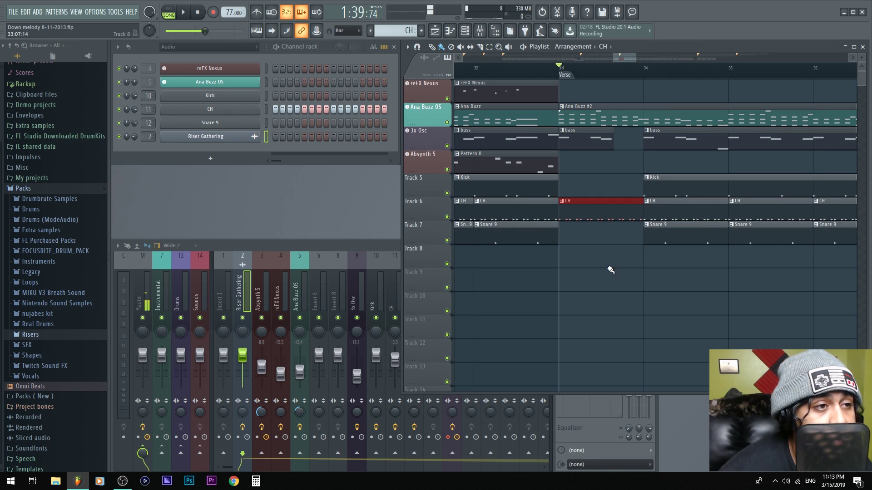
{"action": "right_click", "coordinate": [618, 209]}
{"action": "key", "text": "space"}
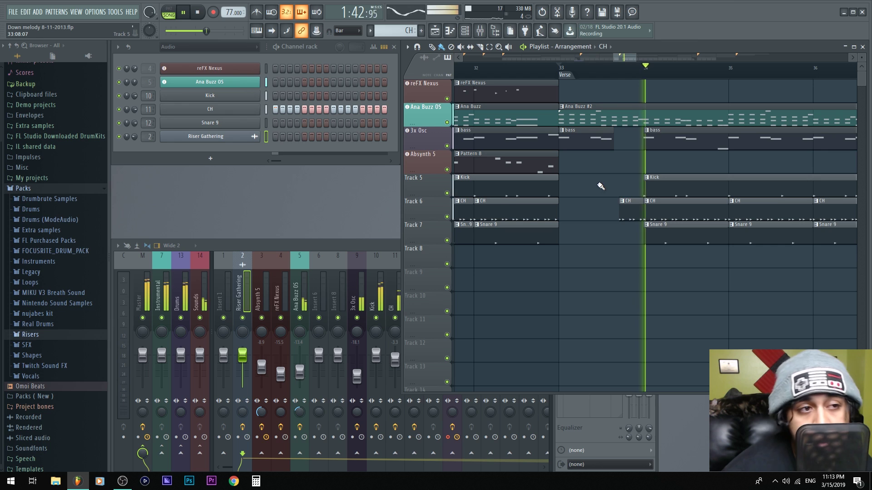
{"action": "key", "text": "space"}
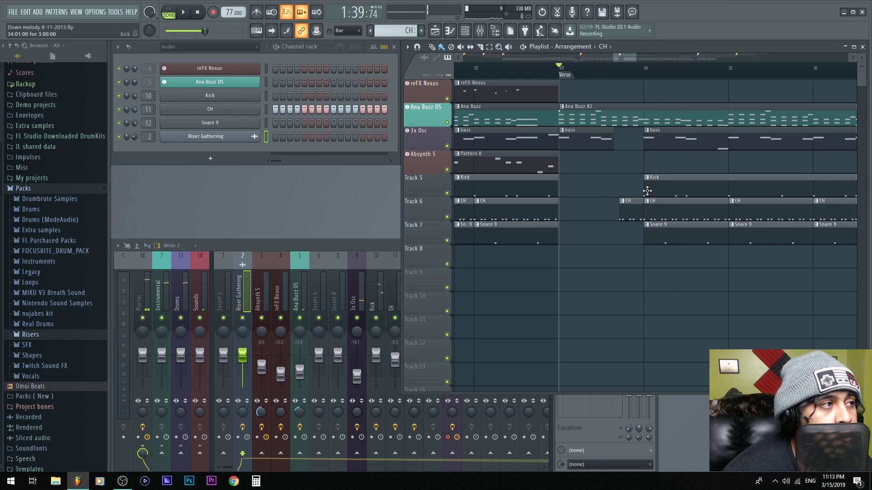
Place the Kick channel's sample DRE3-1AB 008 as an audio clip on Track 9 at bar 34 and open its channel settings
{"action": "left_click", "coordinate": [220, 102]}
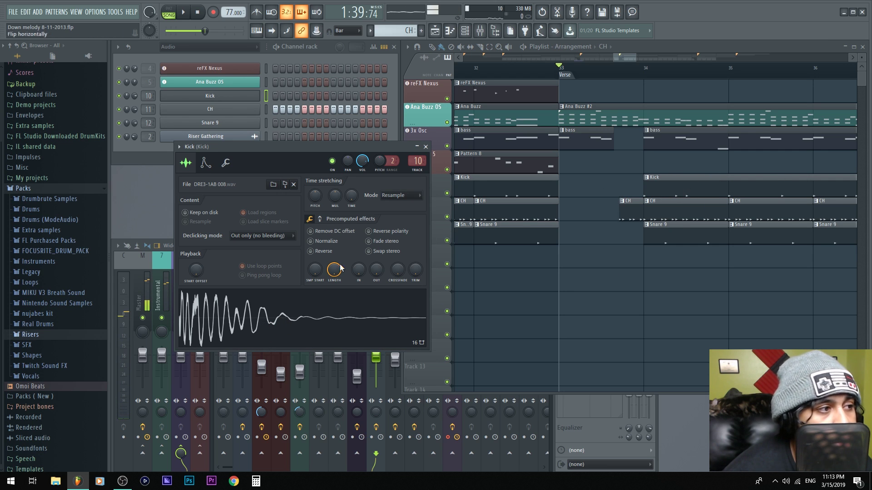
{"action": "left_click", "coordinate": [312, 320]}
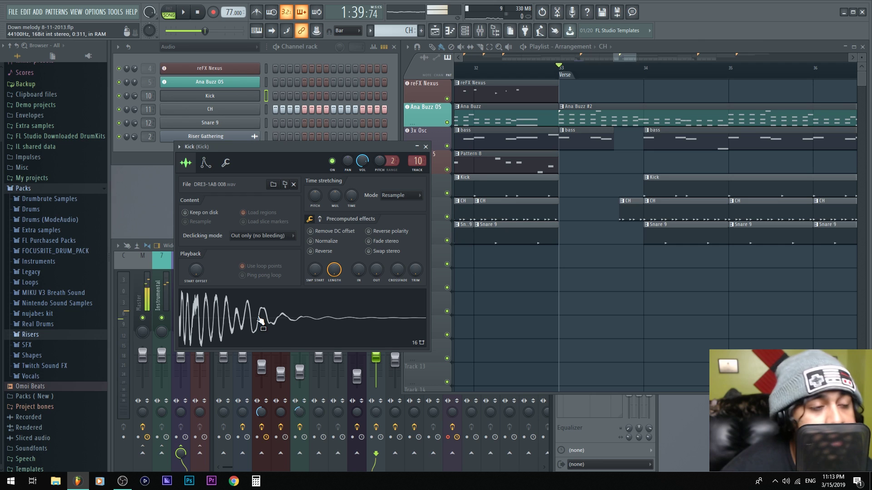
{"action": "left_click_drag", "start_coordinate": [261, 317], "coordinate": [645, 280]}
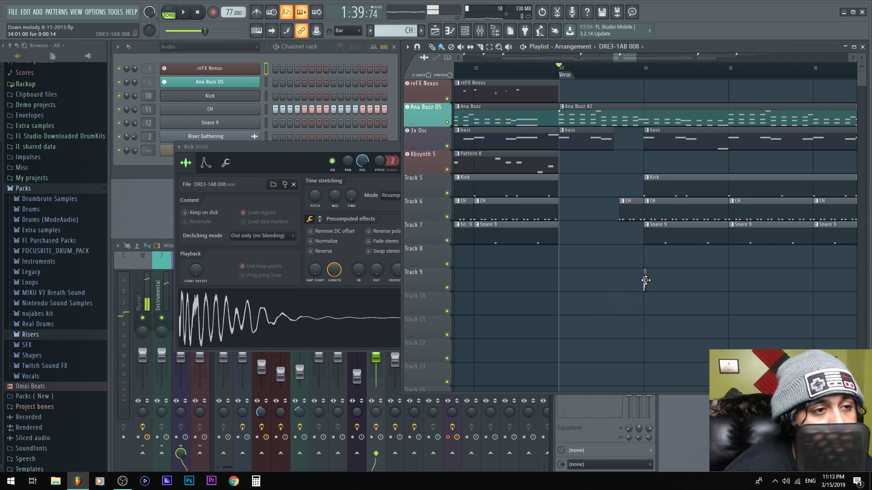
{"action": "double_click", "coordinate": [645, 280]}
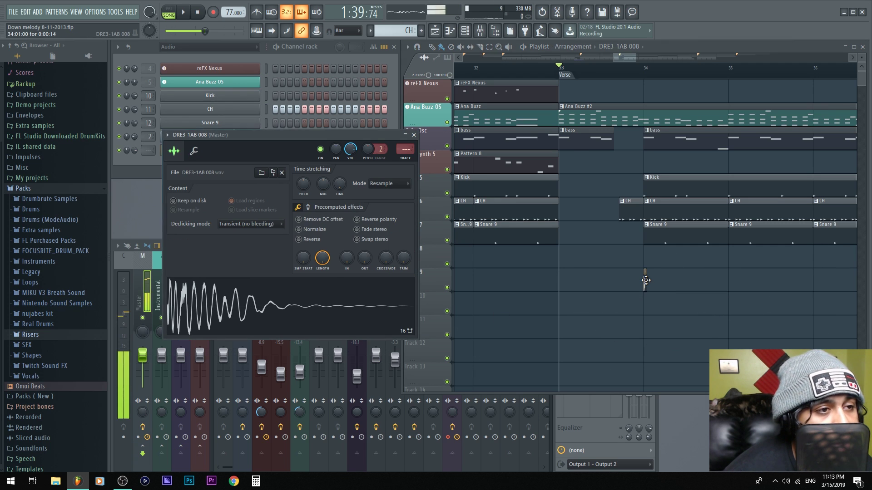
Reverse the DRE3-1AB 008 sample and move its Track 9 clip so that it ends exactly at bar 34
{"action": "left_click", "coordinate": [312, 239]}
{"action": "scroll", "coordinate": [636, 290], "scroll_direction": "up", "scroll_amount": 5}
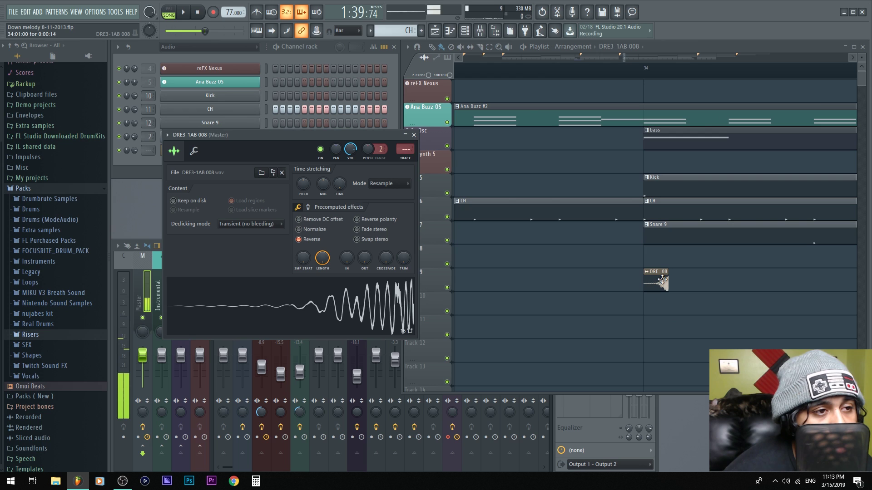
{"action": "left_click", "coordinate": [645, 281]}
{"action": "left_click_drag", "start_coordinate": [663, 281], "coordinate": [638, 284]}
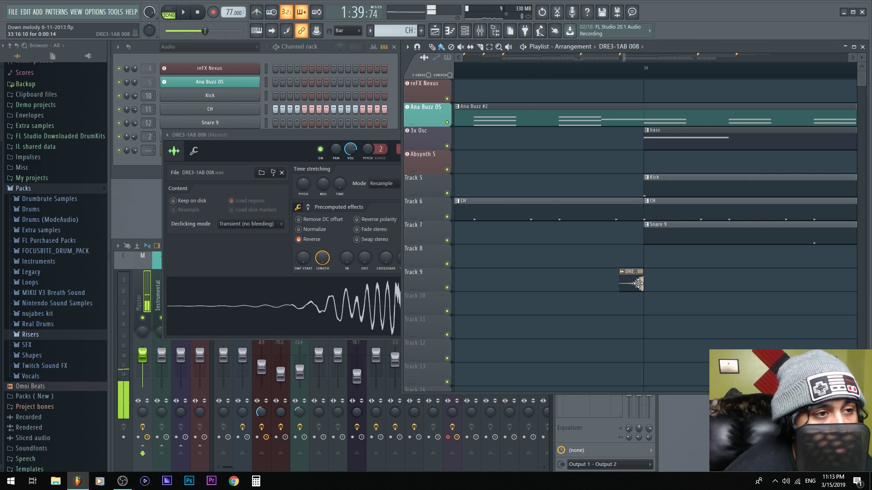
{"action": "scroll", "coordinate": [638, 284], "scroll_direction": "down", "scroll_amount": 3}
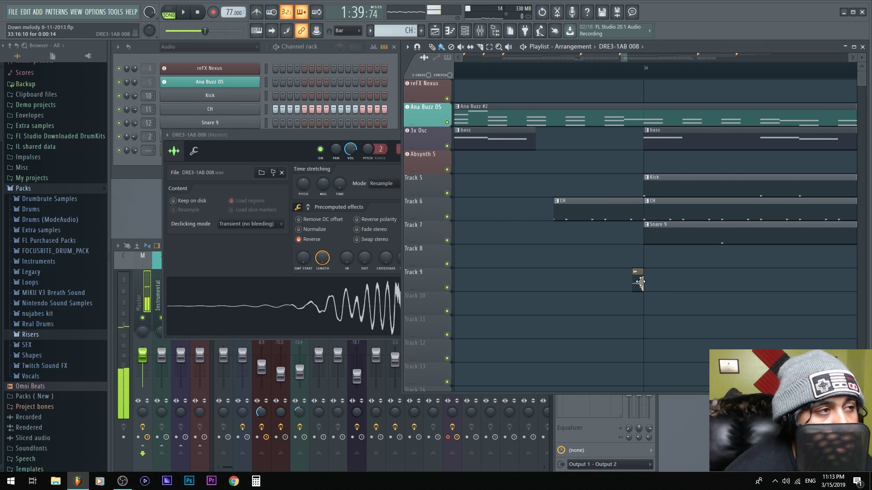
{"action": "left_click", "coordinate": [640, 282]}
Route the reversed kick channel to mixer track 10 (Kick) and play the change from bar 33
{"action": "scroll", "coordinate": [405, 149], "scroll_direction": "up", "scroll_amount": 8}
{"action": "scroll", "coordinate": [407, 148], "scroll_direction": "up", "scroll_amount": 2}
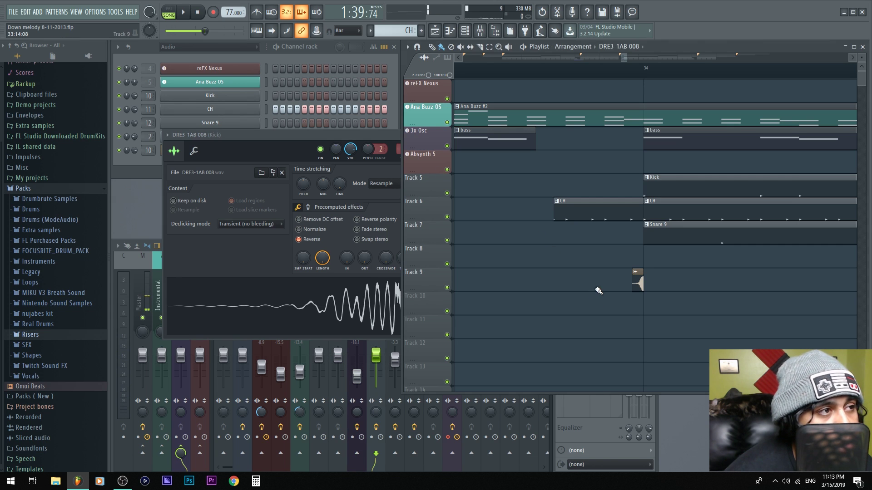
{"action": "key", "text": "space"}
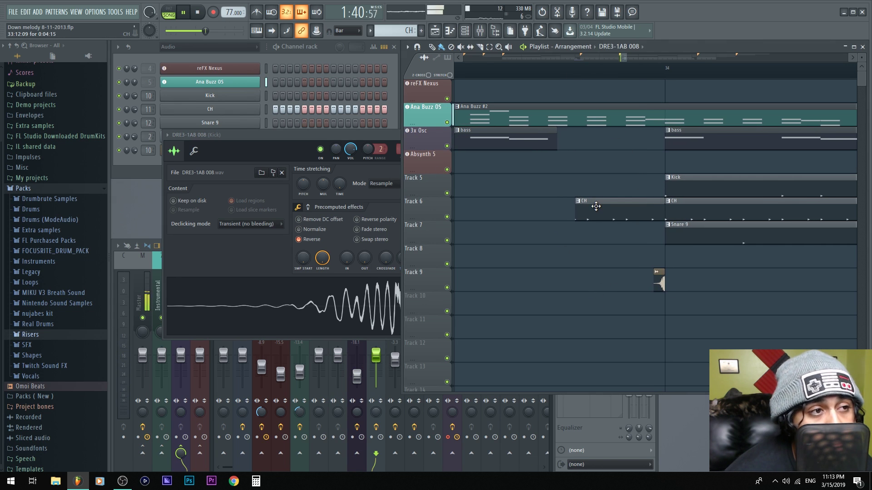
{"action": "scroll", "coordinate": [669, 207], "scroll_direction": "up", "scroll_amount": 2}
{"action": "scroll", "coordinate": [715, 214], "scroll_direction": "up", "scroll_amount": 2}
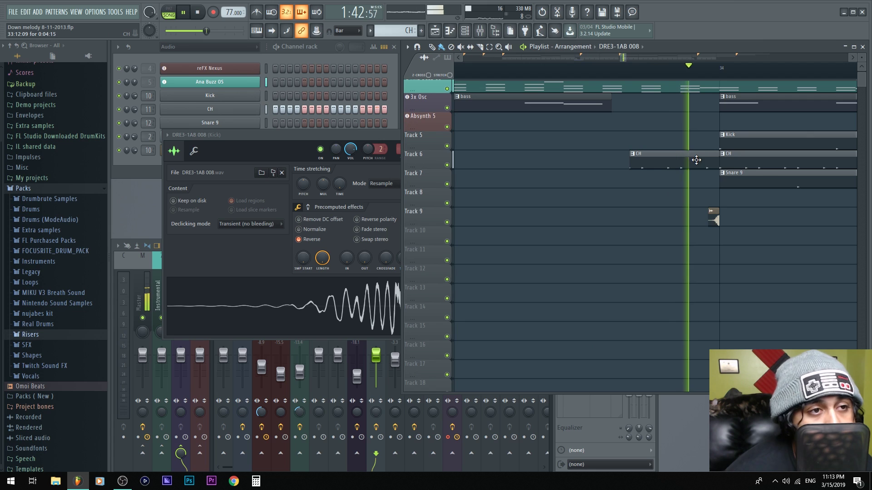
{"action": "key", "text": "space"}
Time-stretch the reversed kick to a little over one beat, realign its clip to end at bar 34, and play the result
{"action": "left_click", "coordinate": [343, 230]}
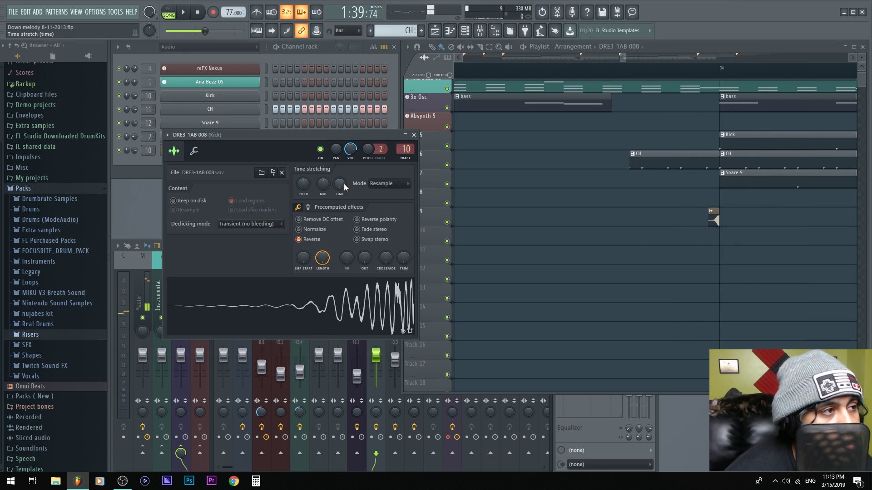
{"action": "left_click_drag", "start_coordinate": [339, 183], "coordinate": [344, 185]}
{"action": "left_click_drag", "start_coordinate": [774, 219], "coordinate": [687, 220]}
{"action": "key", "text": "space"}
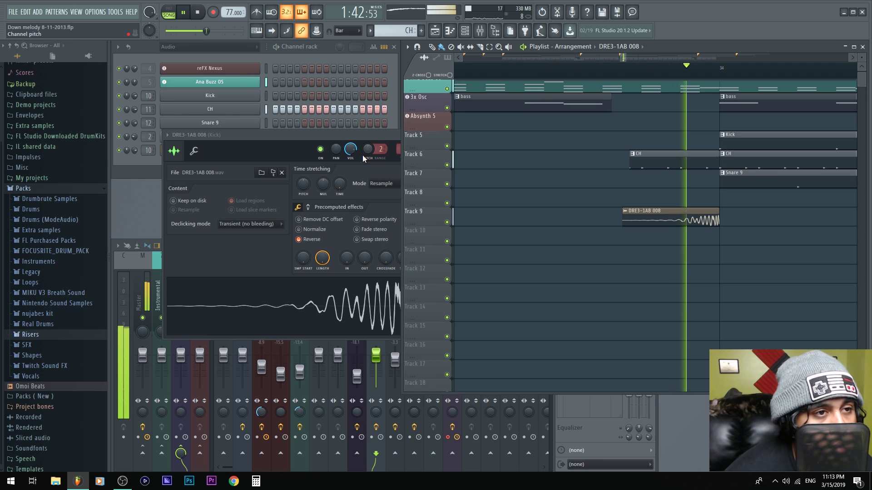
{"action": "key", "text": "space"}
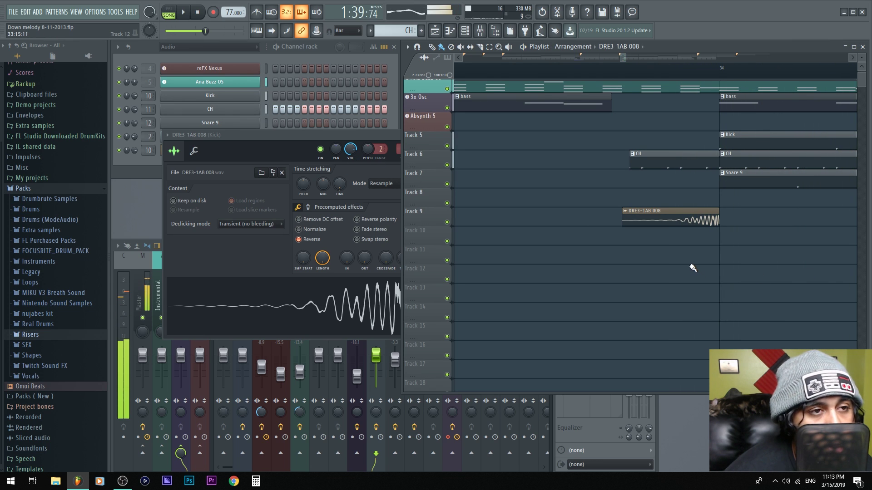
Replay the transition from bar 33 with the stretched reversed kick, close its channel window, and look over the surrounding bars
{"action": "scroll", "coordinate": [635, 266], "scroll_direction": "up", "scroll_amount": 2}
{"action": "scroll", "coordinate": [616, 265], "scroll_direction": "down", "scroll_amount": 3}
{"action": "scroll", "coordinate": [554, 249], "scroll_direction": "up", "scroll_amount": 2}
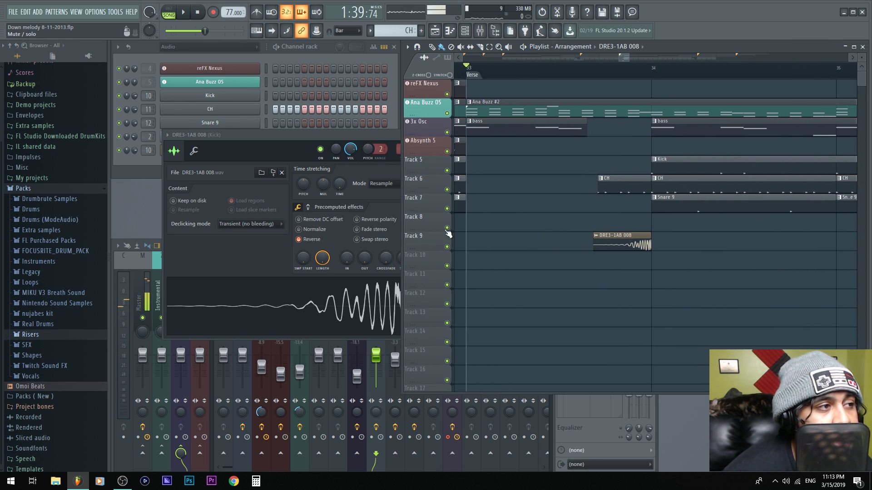
{"action": "left_click", "coordinate": [347, 170]}
{"action": "key", "text": "space"}
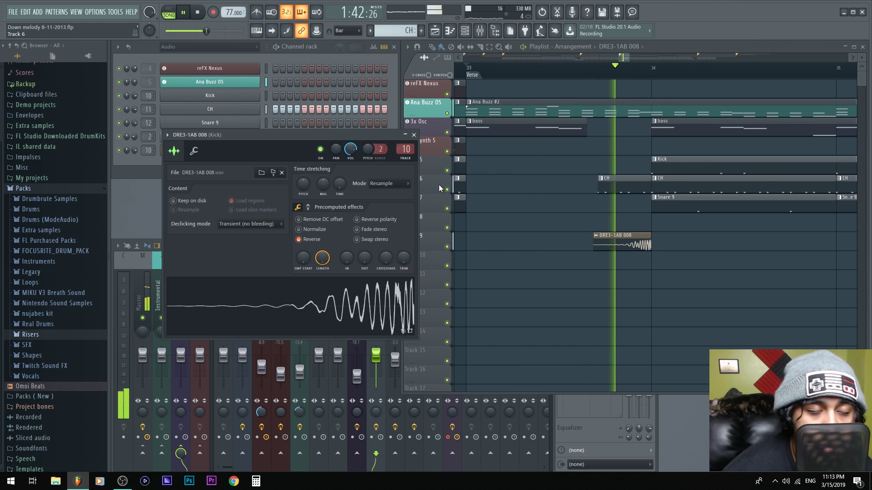
{"action": "key", "text": "space"}
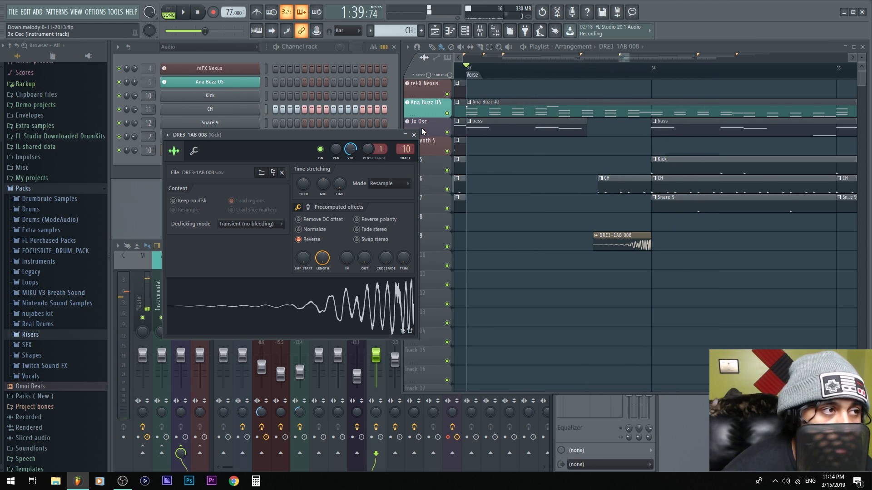
{"action": "left_click", "coordinate": [413, 135]}
{"action": "scroll", "coordinate": [536, 286], "scroll_direction": "right", "scroll_amount": 3}
{"action": "scroll", "coordinate": [539, 200], "scroll_direction": "left", "scroll_amount": 2}
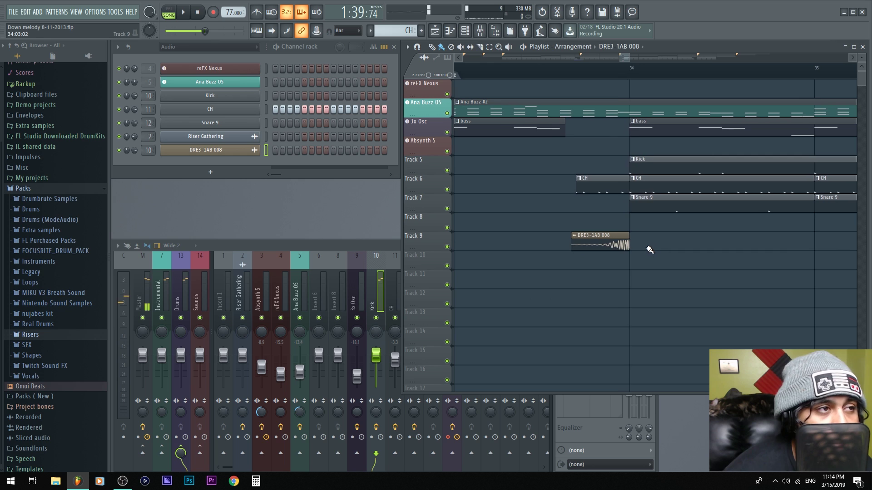
{"action": "scroll", "coordinate": [591, 218], "scroll_direction": "left", "scroll_amount": 3}
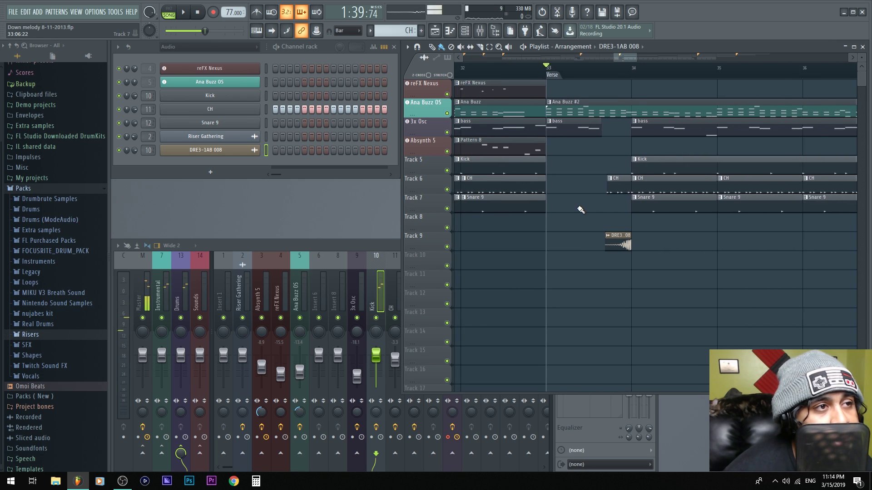
Check the effect slots of the Instrumental, Drums, Sounds and Master mixer tracks, including the Fruity Limiter on the Master
{"action": "left_click", "coordinate": [141, 285]}
{"action": "left_click", "coordinate": [162, 285]}
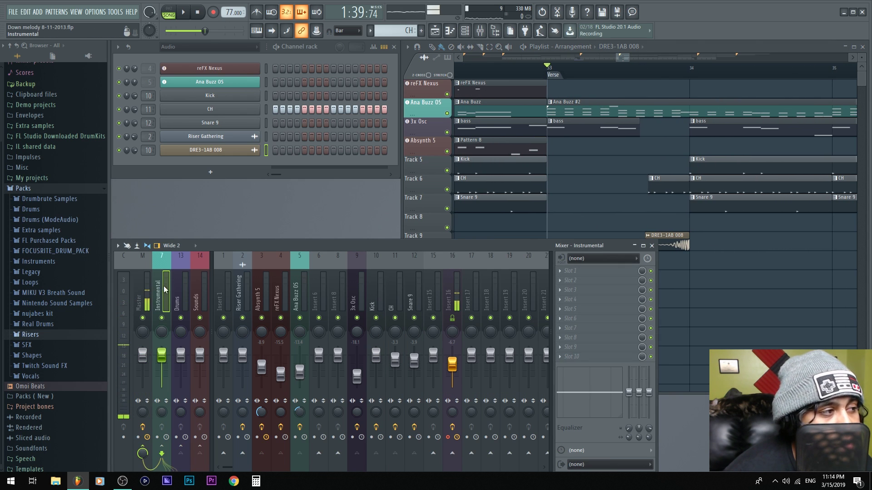
{"action": "left_click", "coordinate": [180, 291]}
{"action": "left_click", "coordinate": [200, 295]}
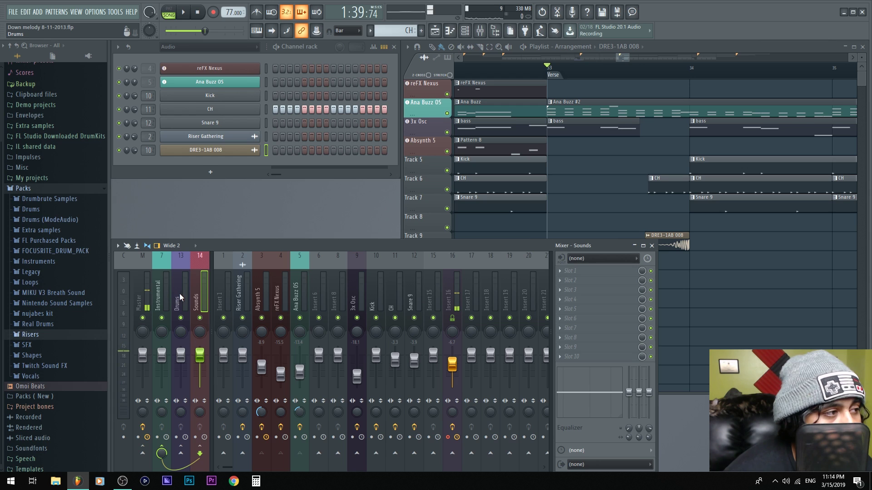
{"action": "left_click", "coordinate": [143, 291]}
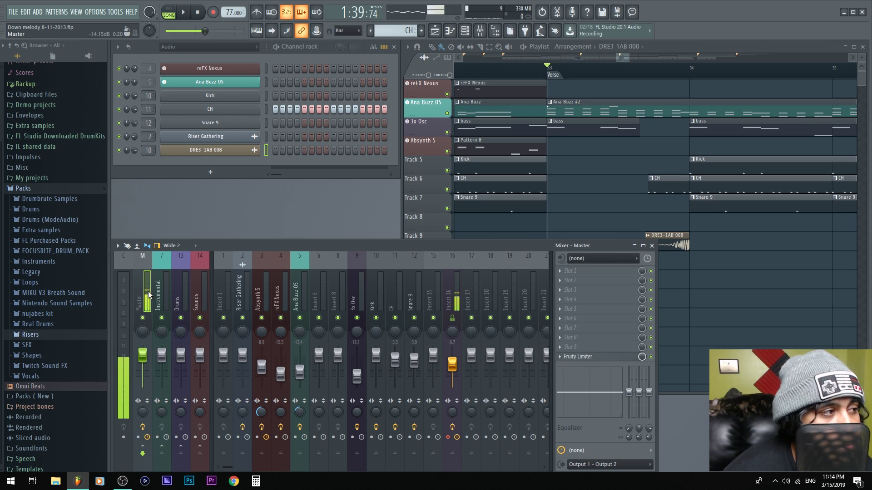
{"action": "left_click", "coordinate": [623, 358]}
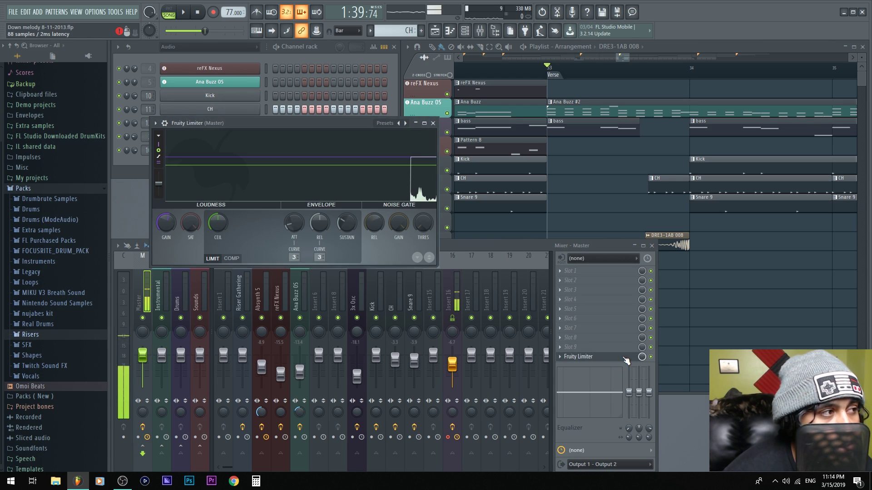
{"action": "left_click", "coordinate": [623, 358]}
Review the Instrumental, Drums and Sounds group tracks in the mixer
{"action": "left_click", "coordinate": [159, 284]}
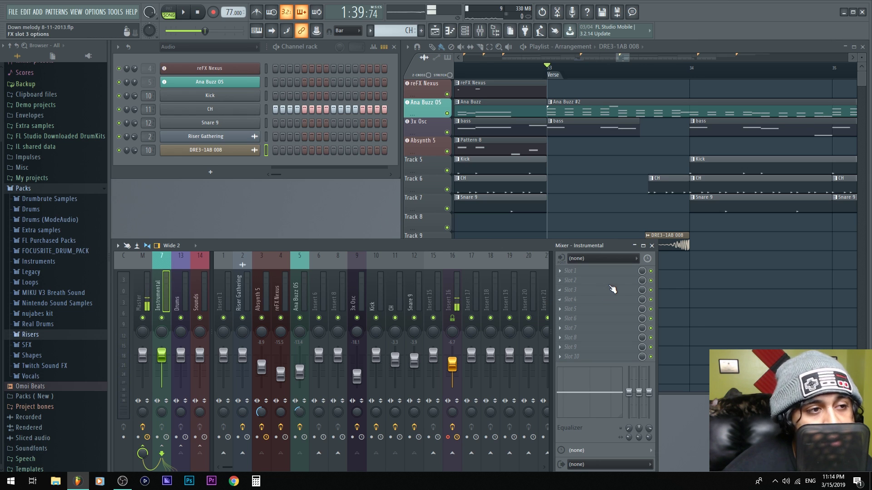
{"action": "left_click", "coordinate": [181, 290]}
{"action": "left_click", "coordinate": [197, 291]}
{"action": "left_click", "coordinate": [181, 289]}
{"action": "left_click", "coordinate": [200, 288]}
{"action": "left_click", "coordinate": [179, 288]}
Load Edison on the Instrumental mixer track, set it to record on play, and arm recording
{"action": "left_click", "coordinate": [165, 288]}
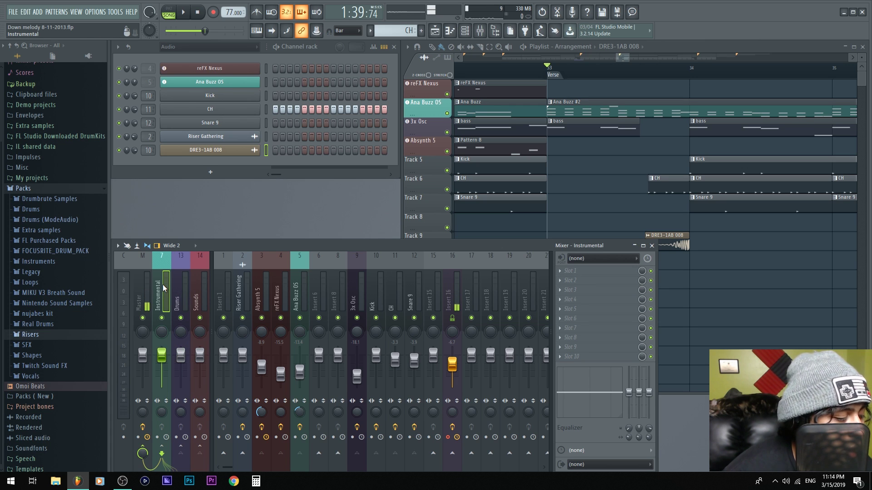
{"action": "key", "text": "ctrl+e"}
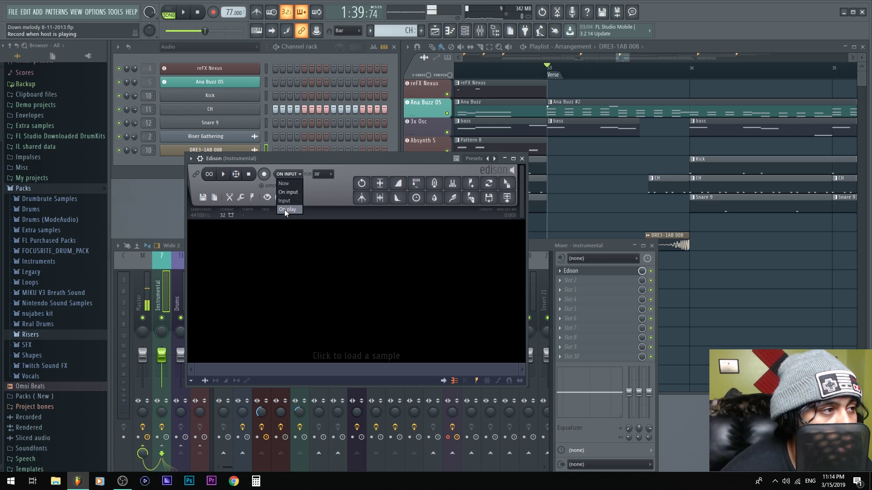
{"action": "left_click", "coordinate": [286, 210]}
{"action": "left_click", "coordinate": [264, 174]}
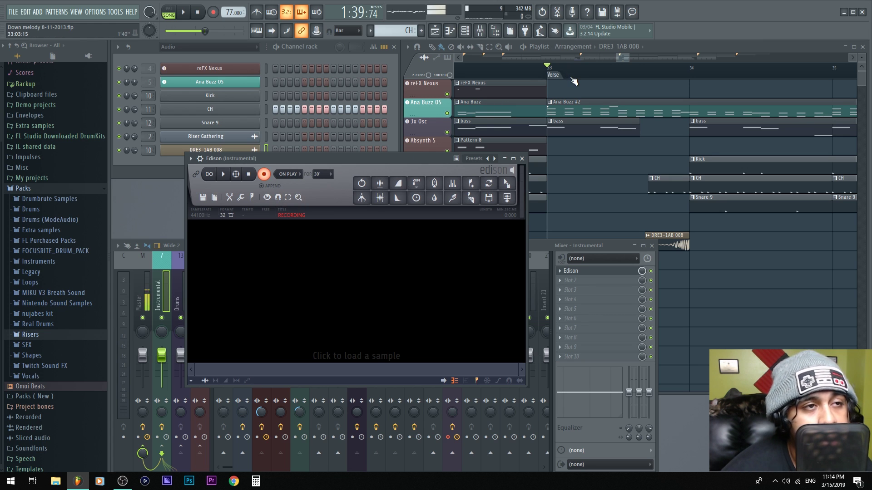
Mute the CH lead-in and DRE3-1AB 008 clips before bar 34, and set the playback start to bar 33
{"action": "left_click", "coordinate": [662, 220]}
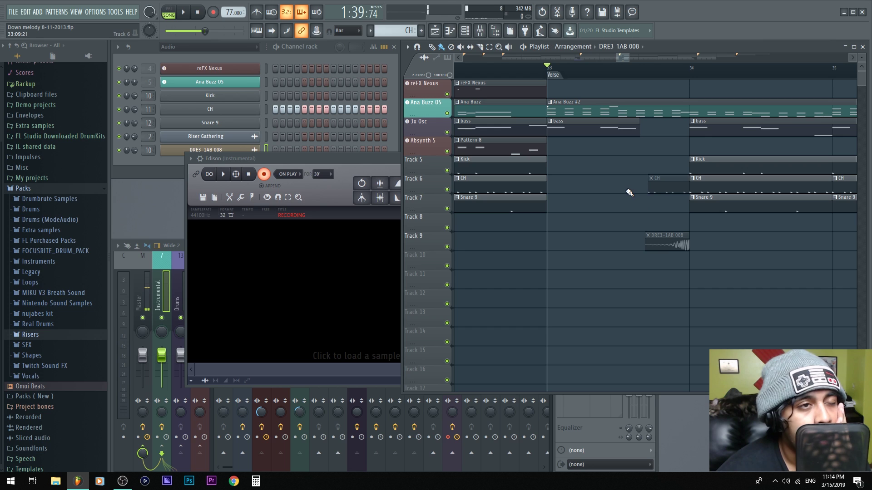
{"action": "left_click", "coordinate": [690, 67]}
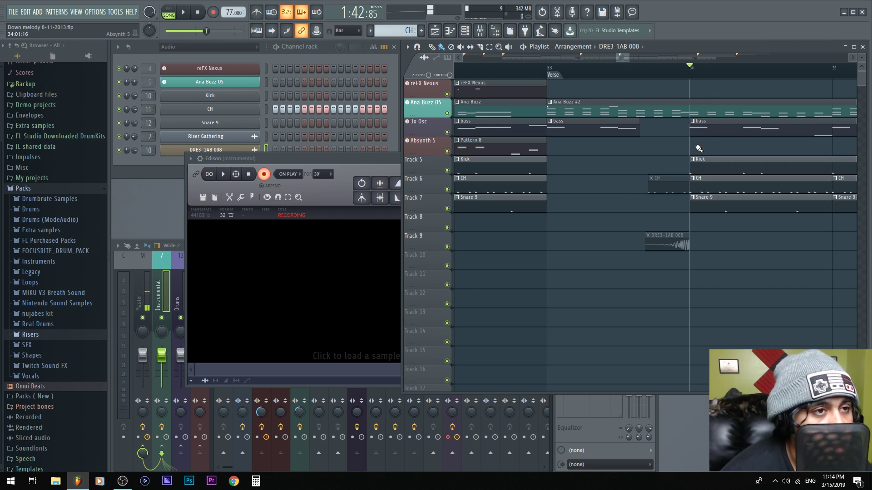
{"action": "left_click", "coordinate": [287, 163]}
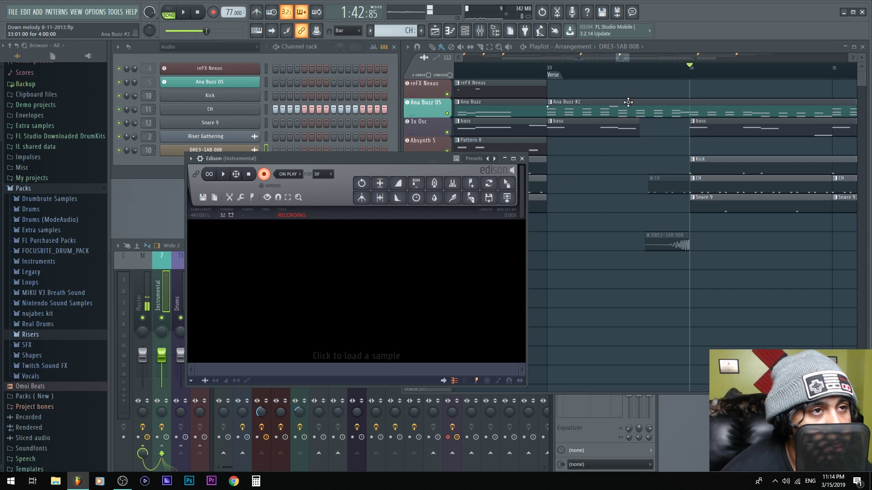
{"action": "left_click", "coordinate": [573, 75]}
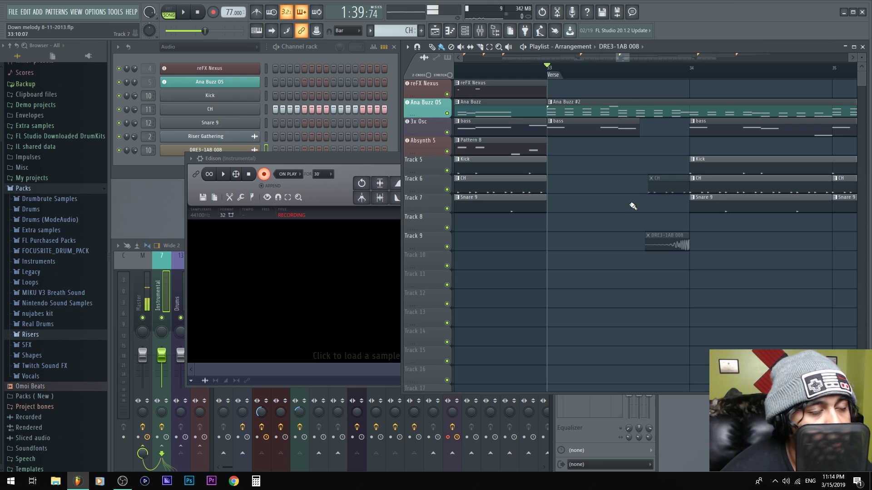
{"action": "left_click", "coordinate": [370, 164]}
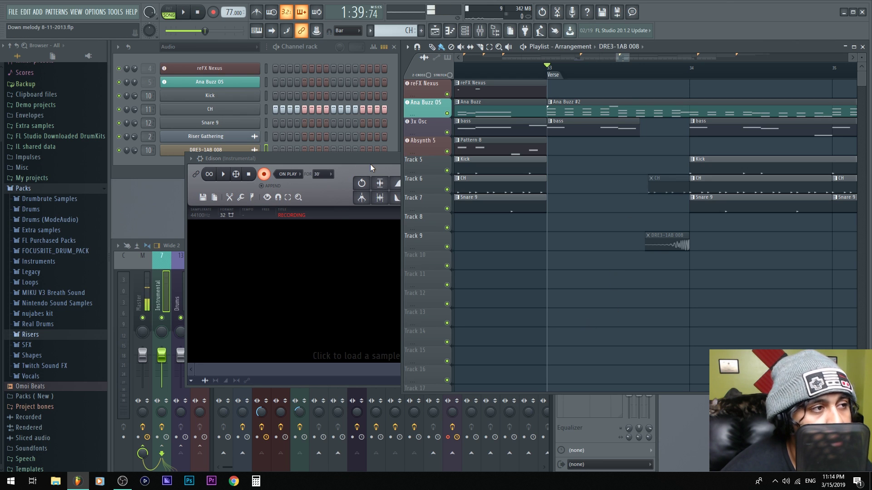
Record the instrumental from bar 33 to just past bar 34 into Edison, and end the recording
{"action": "key", "text": "space"}
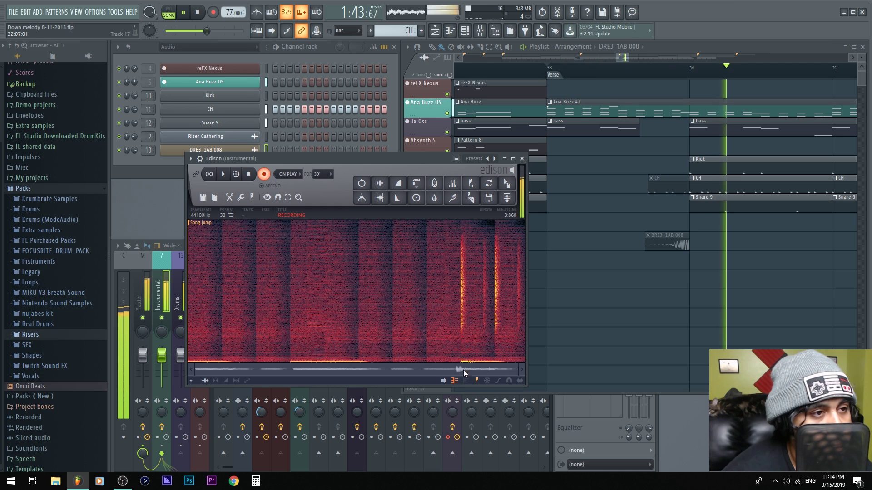
{"action": "left_click", "coordinate": [676, 319]}
{"action": "key", "text": "space"}
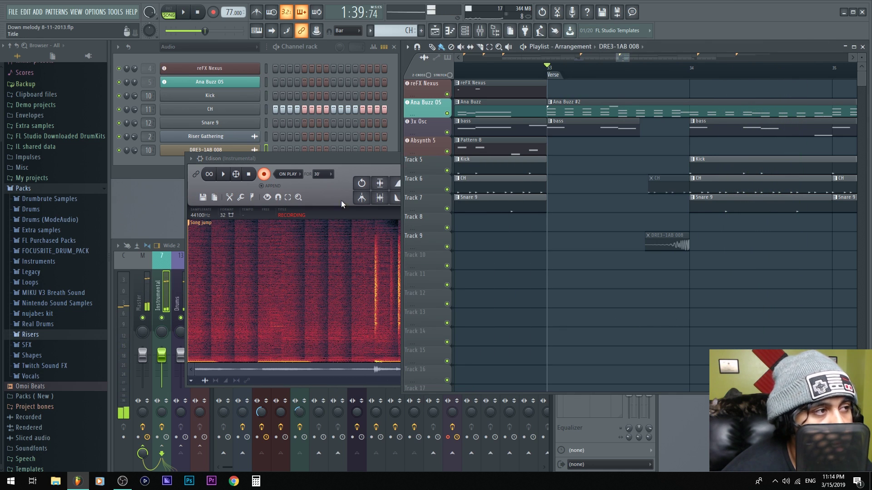
{"action": "left_click", "coordinate": [250, 174]}
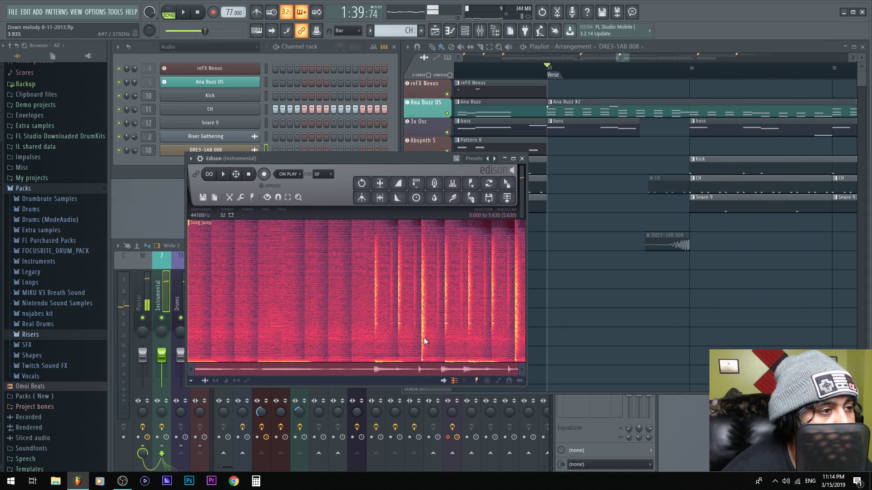
Switch the Edison recording from the spectrum to the waveform display and play it back
{"action": "left_click", "coordinate": [454, 381]}
{"action": "left_click", "coordinate": [337, 311]}
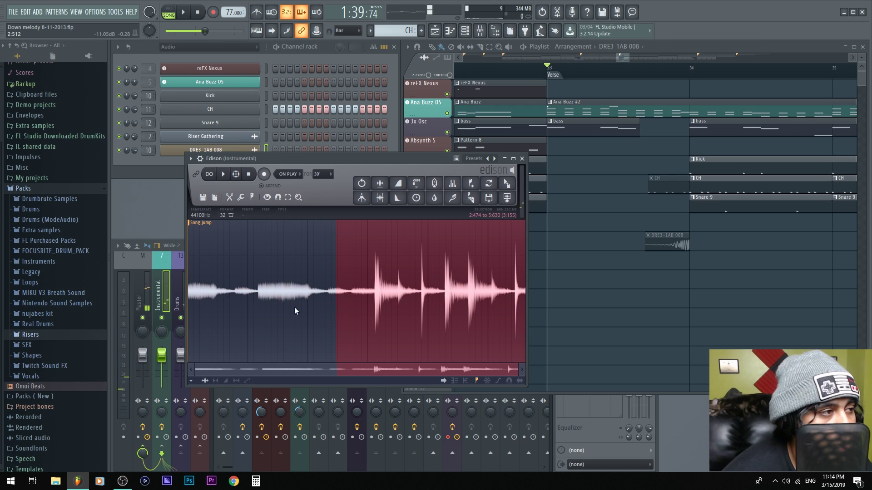
{"action": "left_click", "coordinate": [203, 271]}
{"action": "key", "text": "space"}
{"action": "left_click", "coordinate": [208, 272]}
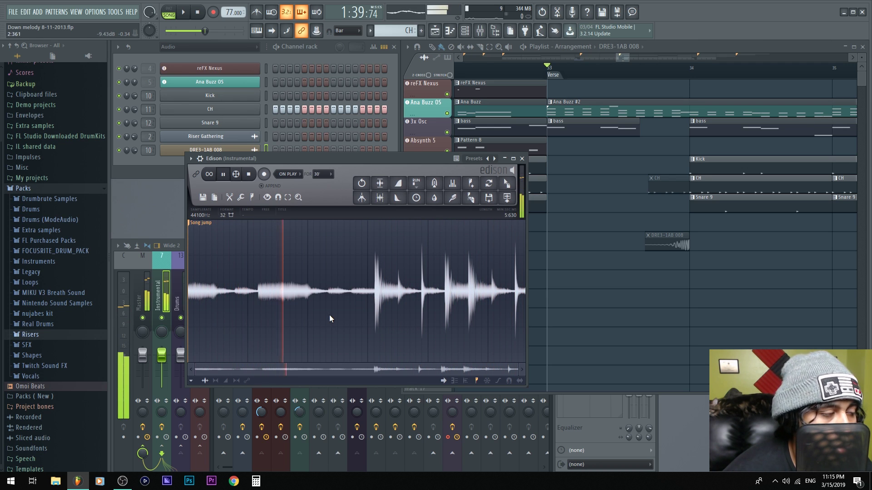
{"action": "key", "text": "space"}
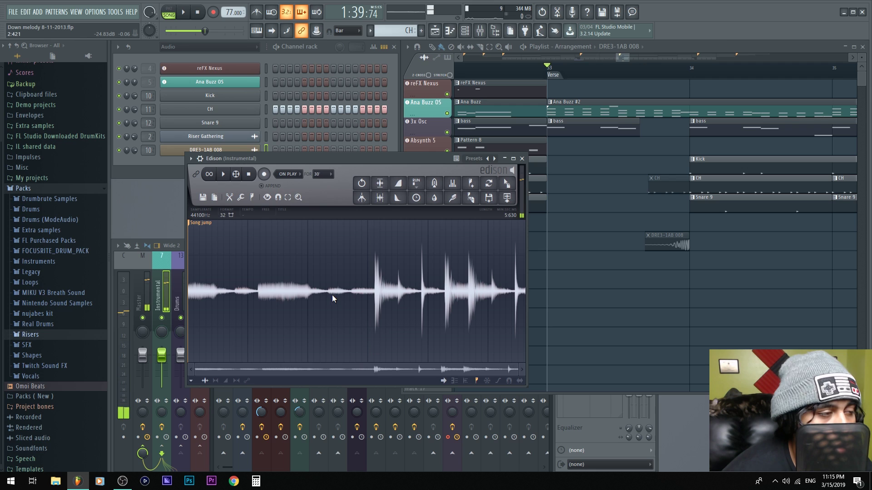
Select the part of the recording from 2:709 to 3:897, covering the first loud hit and its tail
{"action": "left_click", "coordinate": [375, 310]}
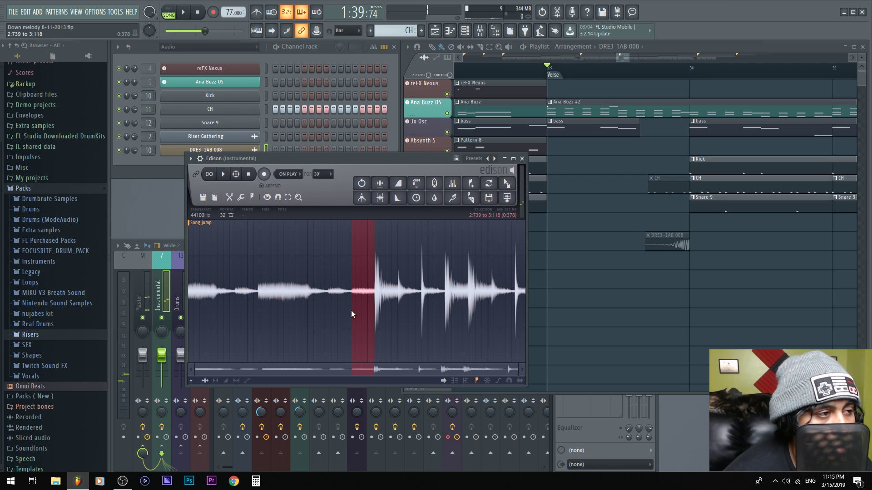
{"action": "left_click", "coordinate": [350, 310]}
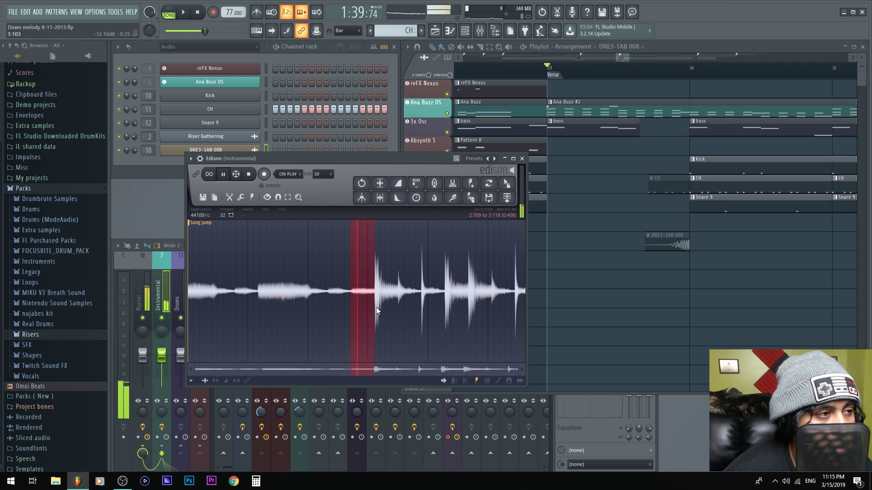
{"action": "left_click_drag", "start_coordinate": [376, 309], "coordinate": [420, 310]}
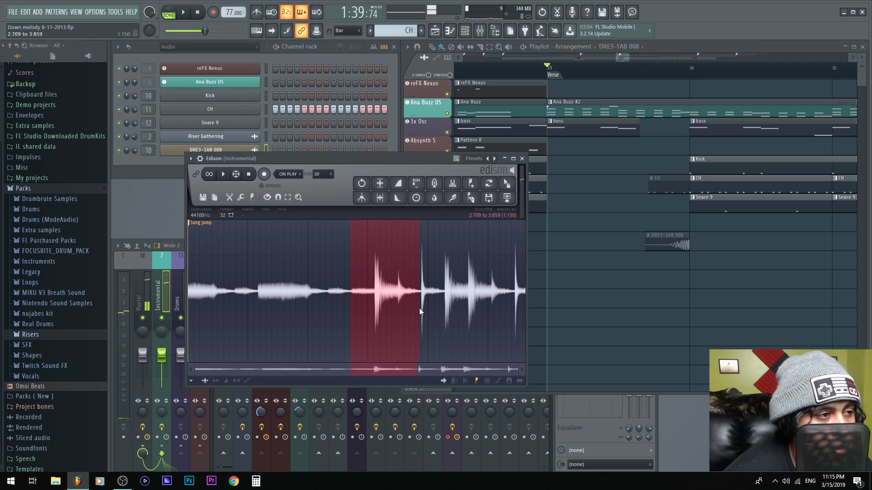
{"action": "left_click", "coordinate": [421, 311]}
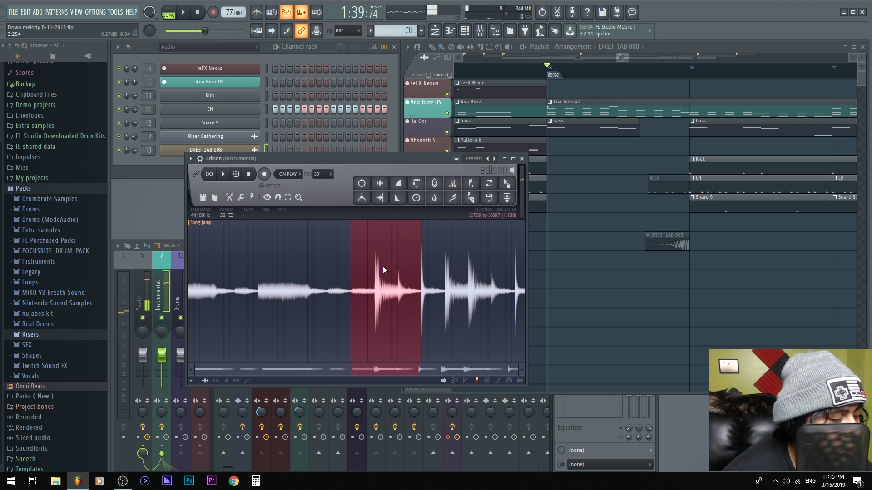
Keep only the selected section by clearing the whole recording and pasting the section back, and play it
{"action": "key", "text": "Delete"}
{"action": "left_click", "coordinate": [361, 271]}
{"action": "key", "text": "ctrl+a"}
{"action": "key", "text": "Delete"}
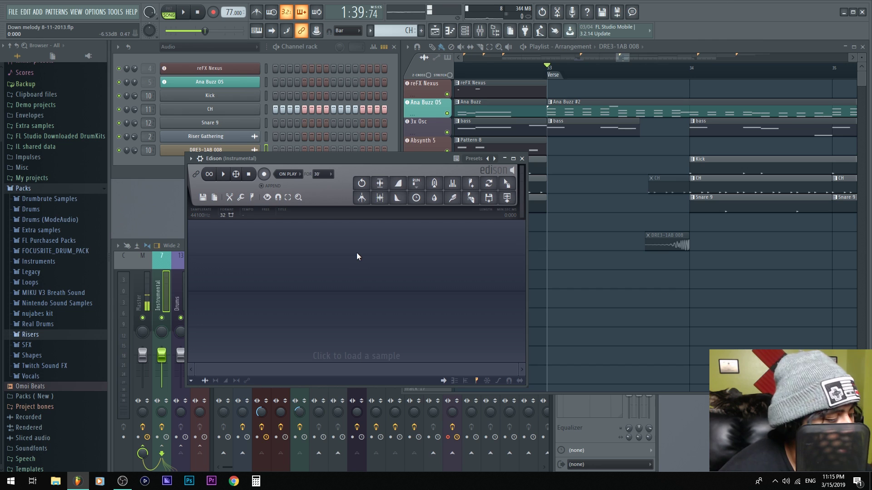
{"action": "key", "text": "ctrl+v"}
{"action": "key", "text": "space"}
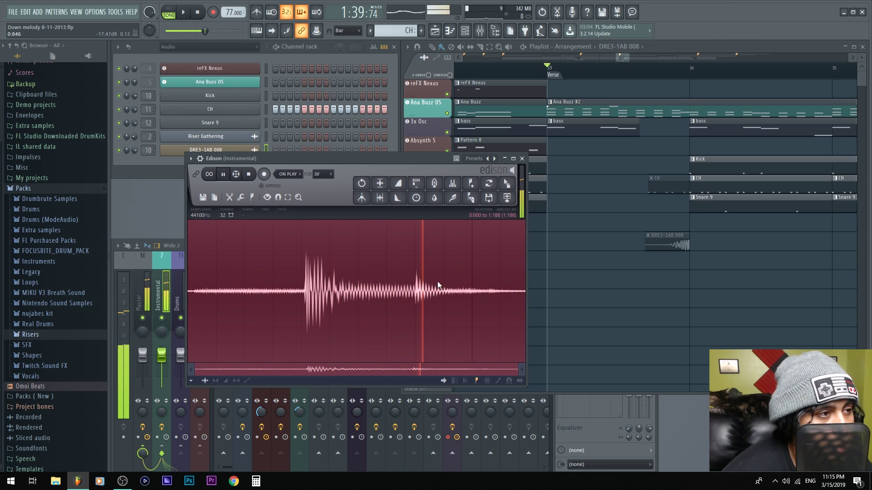
Reverse the trimmed sample in Edison and play the reversed version
{"action": "key", "text": "ctrl+r"}
{"action": "right_click", "coordinate": [471, 295]}
{"action": "left_click", "coordinate": [357, 293]}
{"action": "key", "text": "space"}
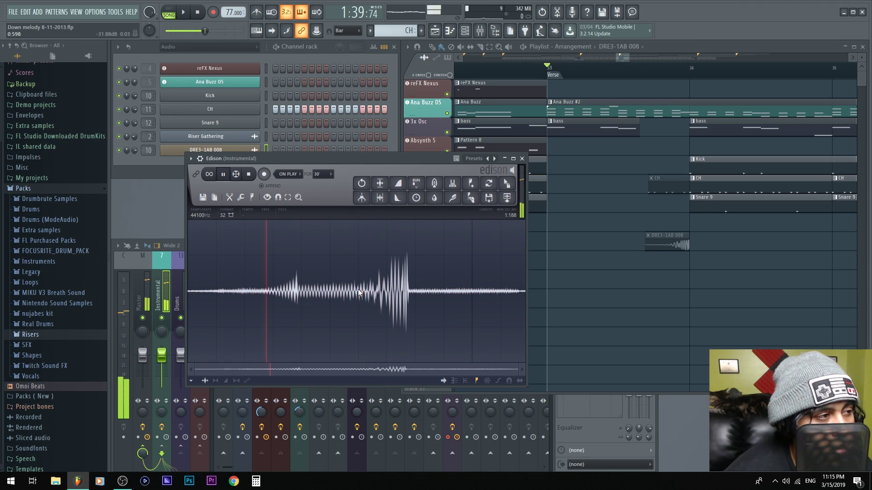
Place the reversed sample on Track 12 with its loudest hit just before bar 34, and unmute the CH lead-in clip
{"action": "left_click_drag", "start_coordinate": [511, 186], "coordinate": [730, 299]}
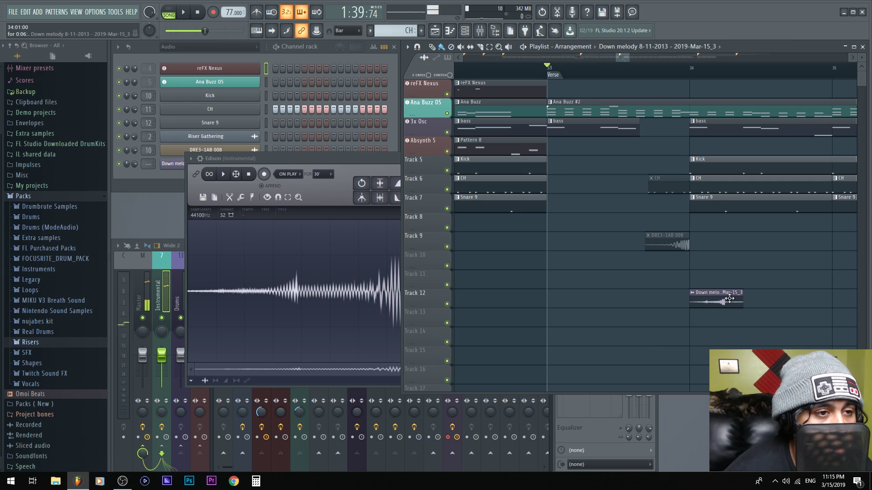
{"action": "scroll", "coordinate": [660, 293], "scroll_direction": "up", "scroll_amount": 3}
{"action": "left_click_drag", "start_coordinate": [661, 293], "coordinate": [589, 289]}
{"action": "left_click", "coordinate": [551, 191]}
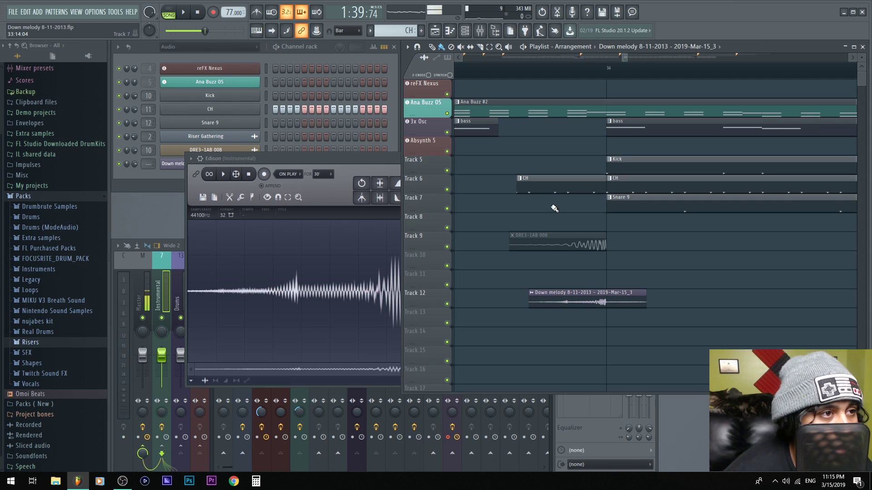
Slice the Ana Buzz #2 clip at about 33:12 and at bar 34, and play the transition from bar 33
{"action": "scroll", "coordinate": [663, 254], "scroll_direction": "down", "scroll_amount": 2}
{"action": "key", "text": "space"}
{"action": "key", "text": "space"}
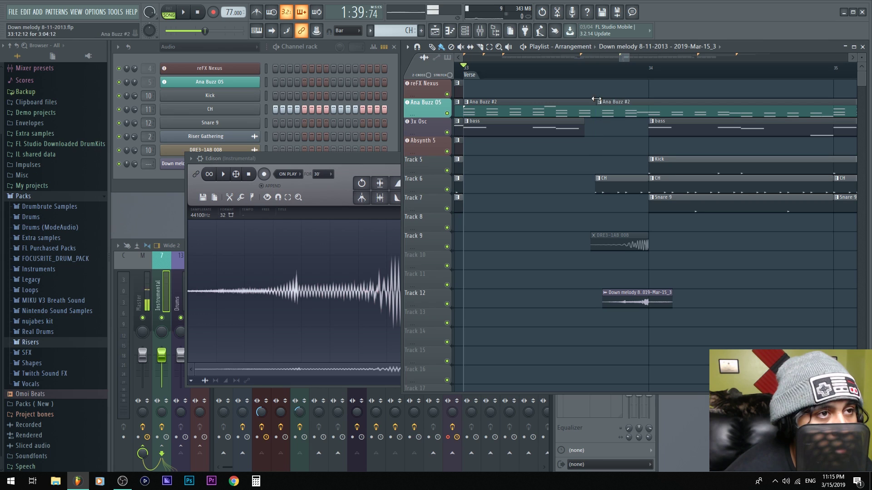
{"action": "left_click", "coordinate": [649, 105]}
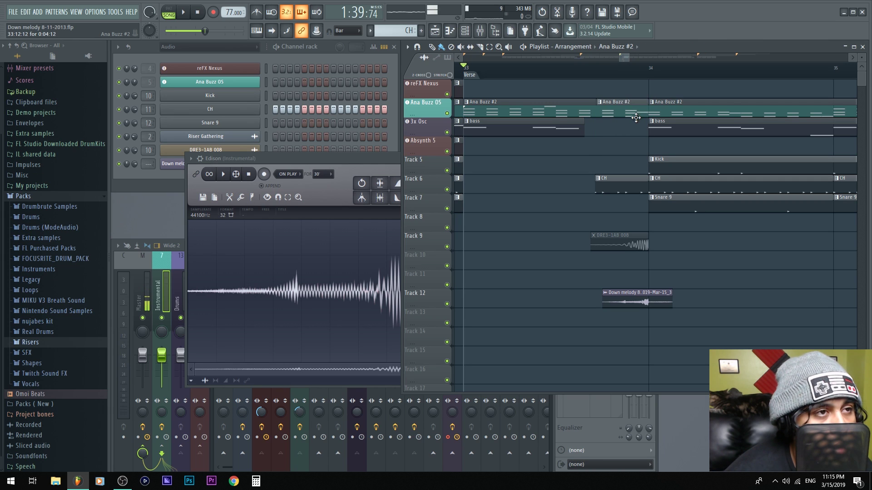
{"action": "key", "text": "space"}
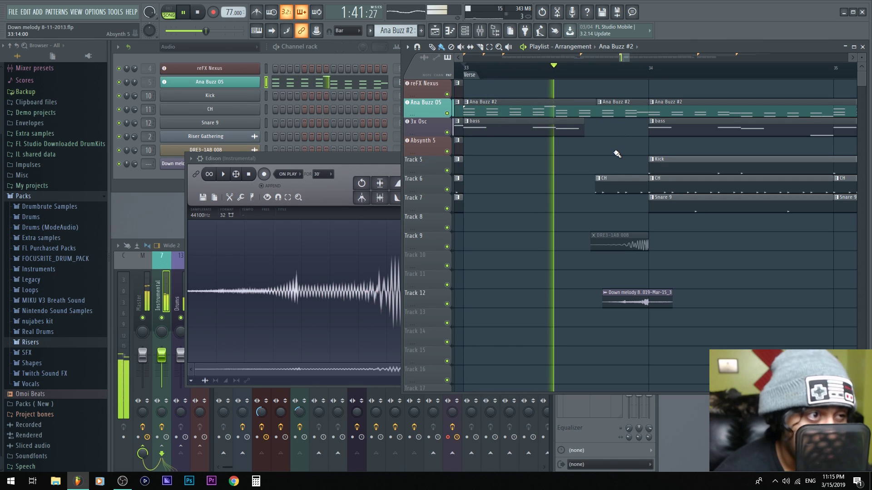
{"action": "key", "text": "space"}
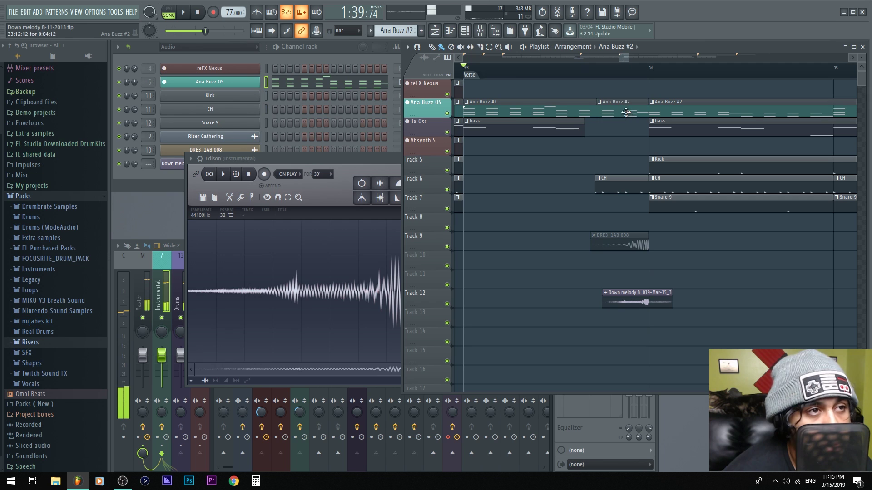
Mute the sliced Ana Buzz #2 section and the CH lead-in before bar 34 while playing the transition
{"action": "key", "text": "space"}
{"action": "scroll", "coordinate": [631, 233], "scroll_direction": "up", "scroll_amount": 1, "text": "ctrl"}
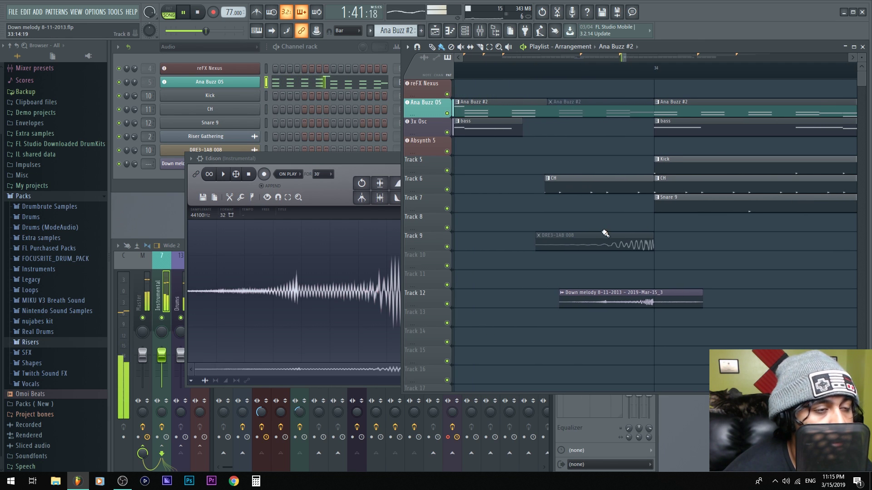
{"action": "right_click", "coordinate": [602, 188], "text": "alt"}
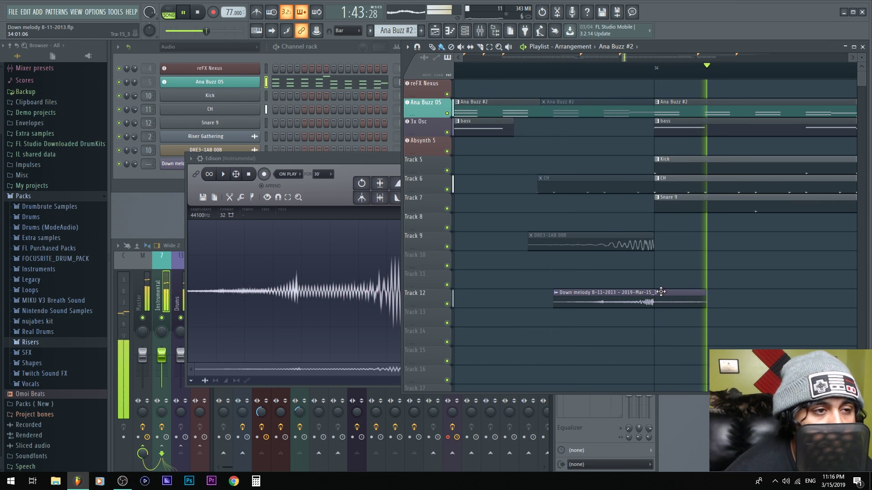
{"action": "key", "text": "space"}
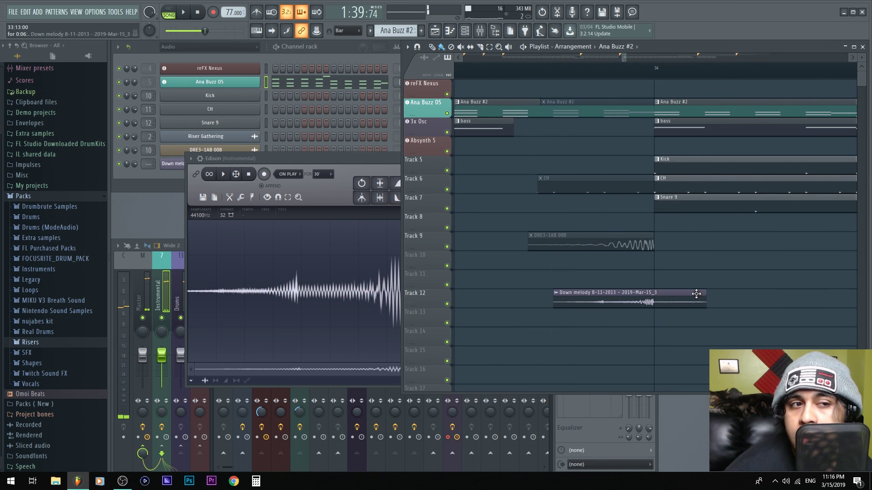
Trim the reversed sample clip to end at bar 34 and move it up to Track 8, above the reversed kick
{"action": "left_click_drag", "start_coordinate": [664, 280], "coordinate": [664, 290]}
{"action": "key", "text": "Delete"}
{"action": "key", "text": "space"}
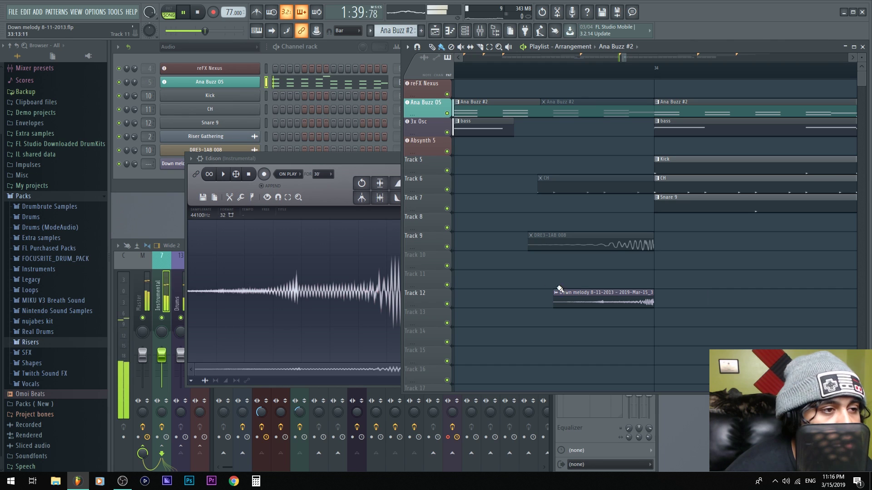
{"action": "scroll", "coordinate": [590, 296], "scroll_direction": "up", "scroll_amount": 2}
{"action": "left_click_drag", "start_coordinate": [590, 298], "coordinate": [608, 147]}
{"action": "scroll", "coordinate": [669, 346], "scroll_direction": "up", "scroll_amount": 4}
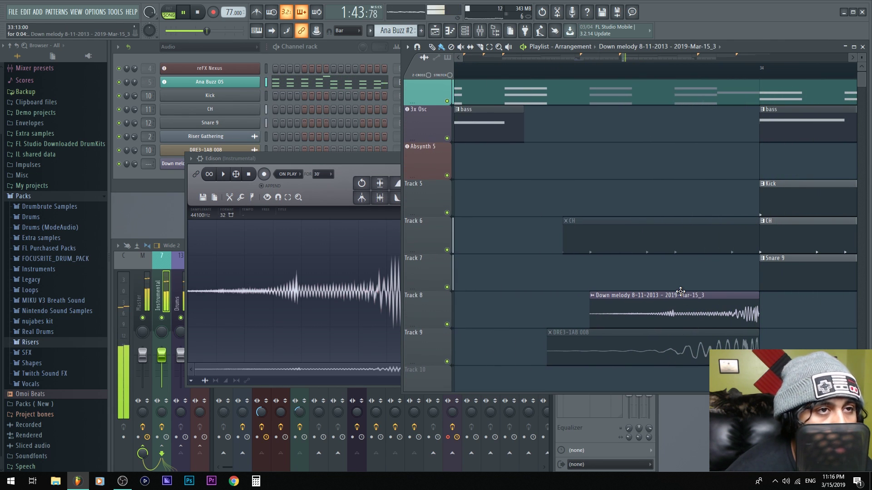
{"action": "key", "text": "space"}
Replay the transition from bar 33 with the trimmed reversed clip, and look over the surrounding arrangement
{"action": "left_click", "coordinate": [735, 307]}
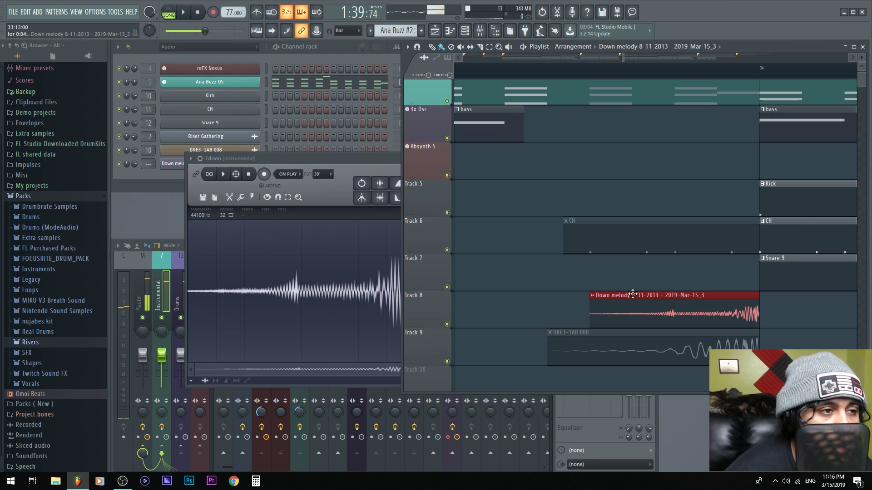
{"action": "left_click", "coordinate": [521, 276]}
{"action": "key", "text": "space"}
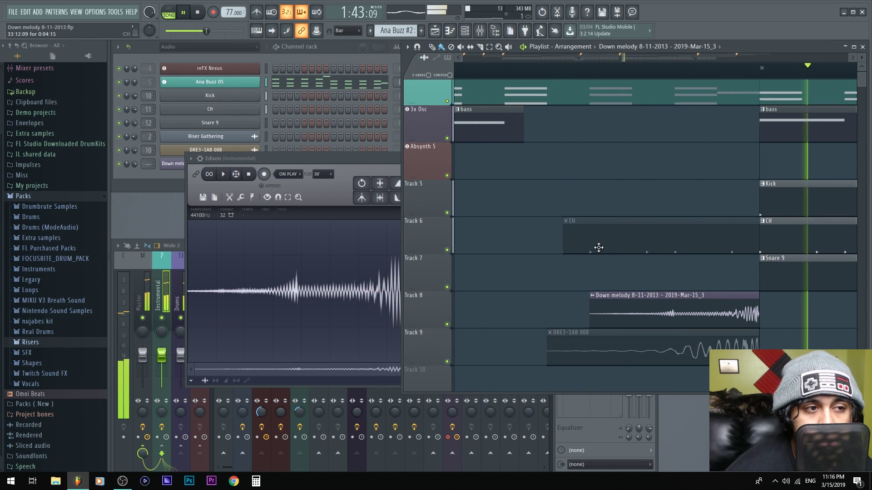
{"action": "key", "text": "space"}
{"action": "scroll", "coordinate": [618, 241], "scroll_direction": "down", "scroll_amount": 3}
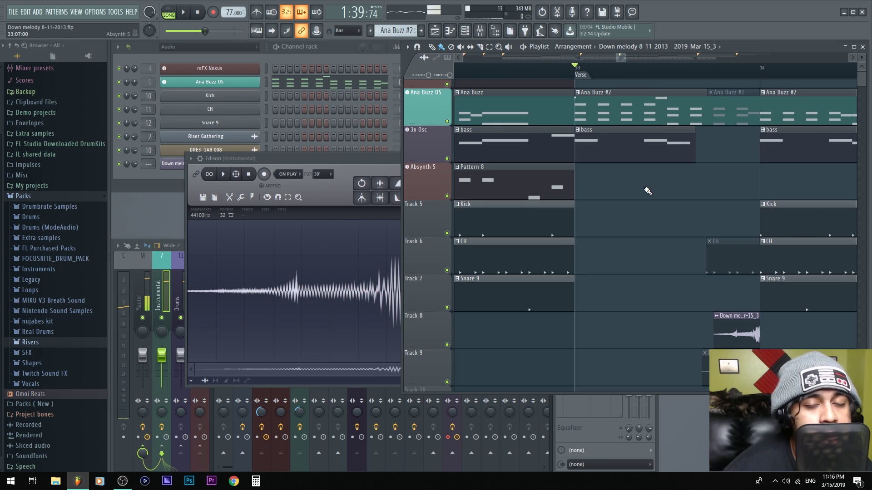
{"action": "scroll", "coordinate": [646, 191], "scroll_direction": "down", "scroll_amount": 2}
{"action": "scroll", "coordinate": [580, 188], "scroll_direction": "down", "scroll_amount": 4}
{"action": "scroll", "coordinate": [673, 315], "scroll_direction": "up", "scroll_amount": 4}
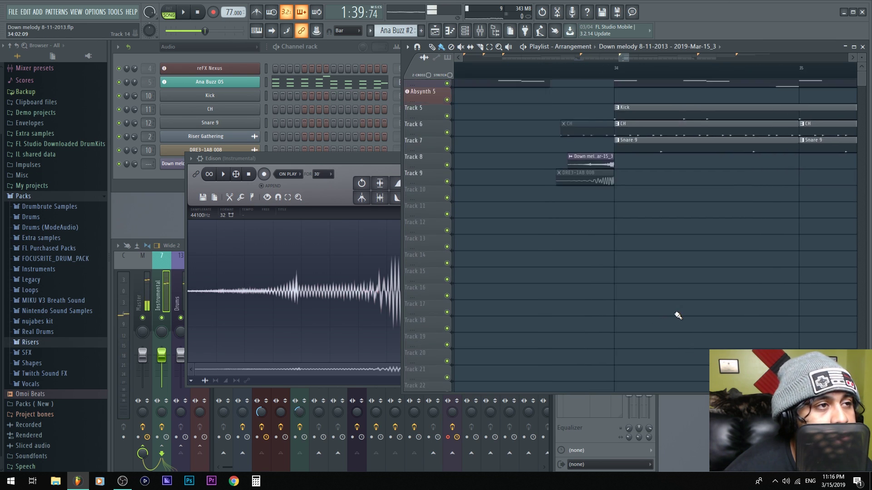
{"action": "scroll", "coordinate": [662, 232], "scroll_direction": "up", "scroll_amount": 2}
{"action": "scroll", "coordinate": [662, 232], "scroll_direction": "up", "scroll_amount": 2}
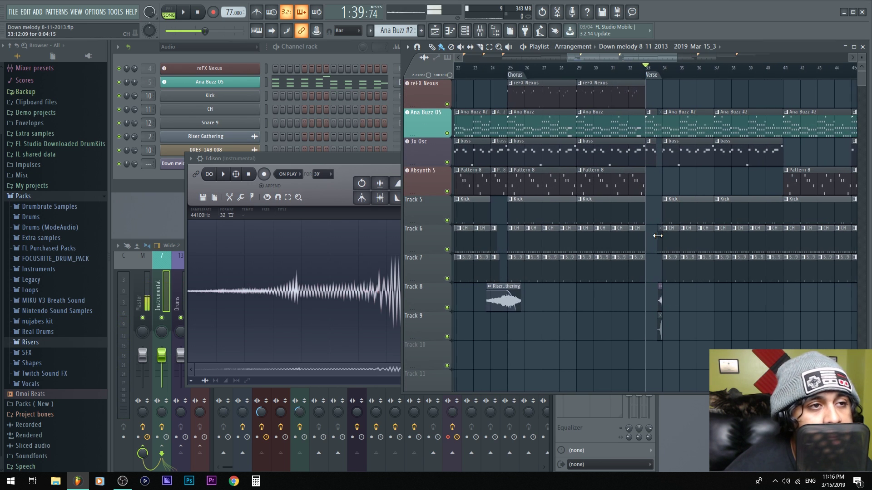
{"action": "scroll", "coordinate": [631, 214], "scroll_direction": "down", "scroll_amount": 1}
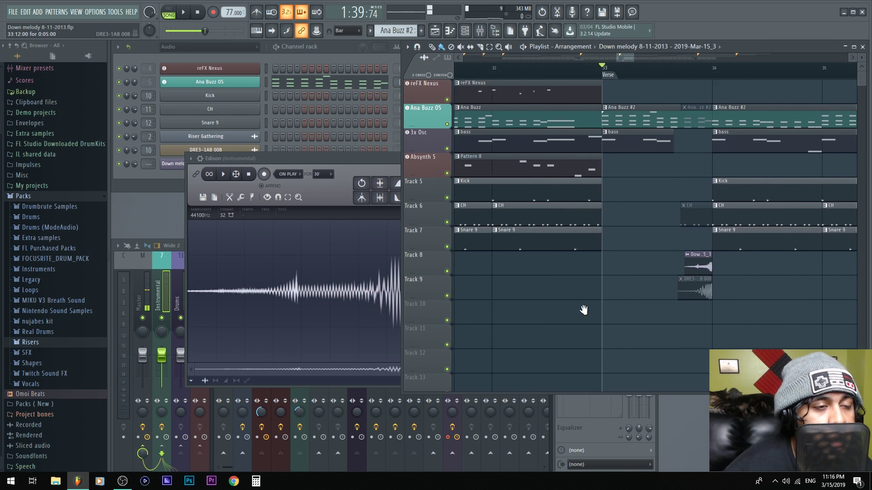
Replay the transition from bar 33 with the reversed instrumental clip muted and the Ana Buzz #2 section, CH lead-in and reversed kick active
{"action": "scroll", "coordinate": [591, 218], "scroll_direction": "up", "scroll_amount": 4}
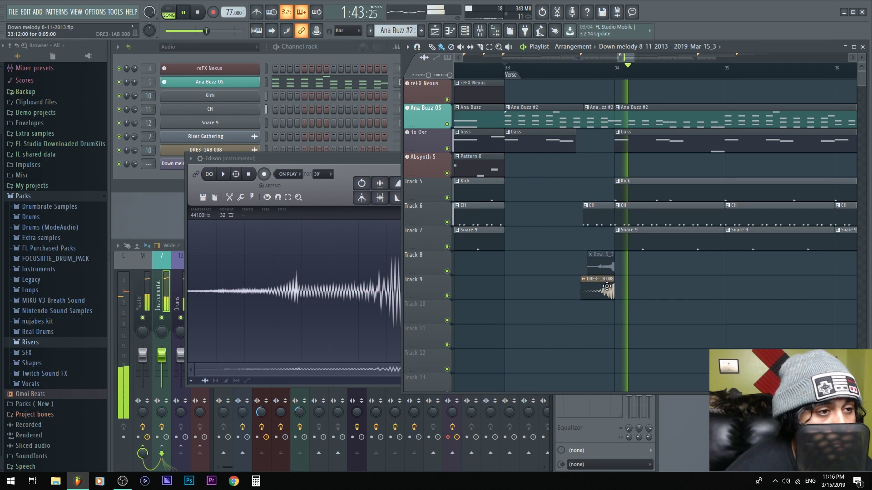
{"action": "key", "text": "space"}
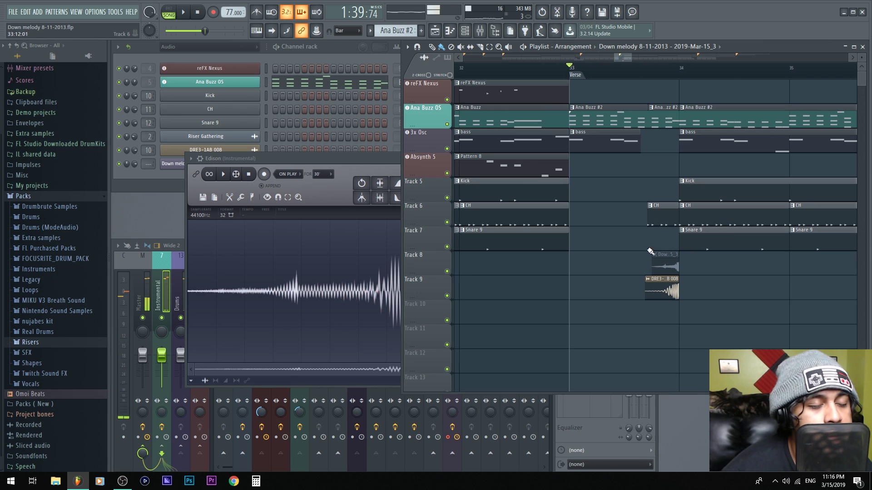
{"action": "key", "text": "space"}
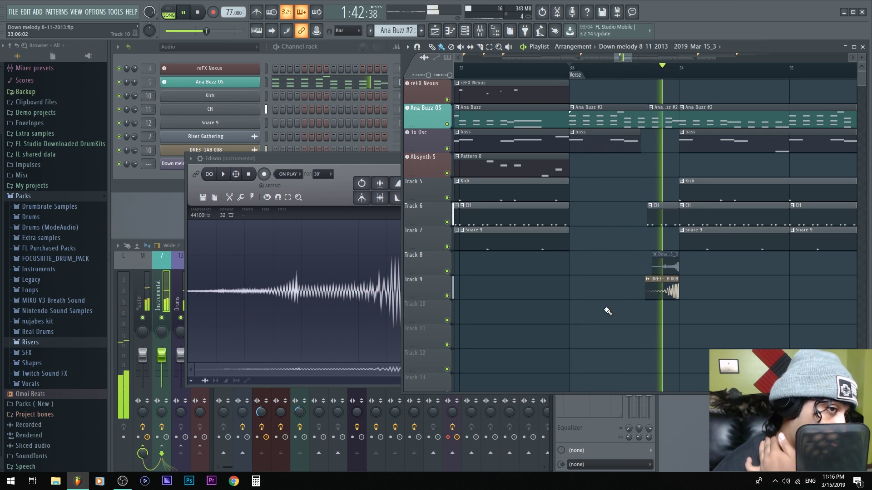
{"action": "key", "text": "space"}
Close the Edison window and bring the full playlist arrangement to the front
{"action": "left_click", "coordinate": [372, 161]}
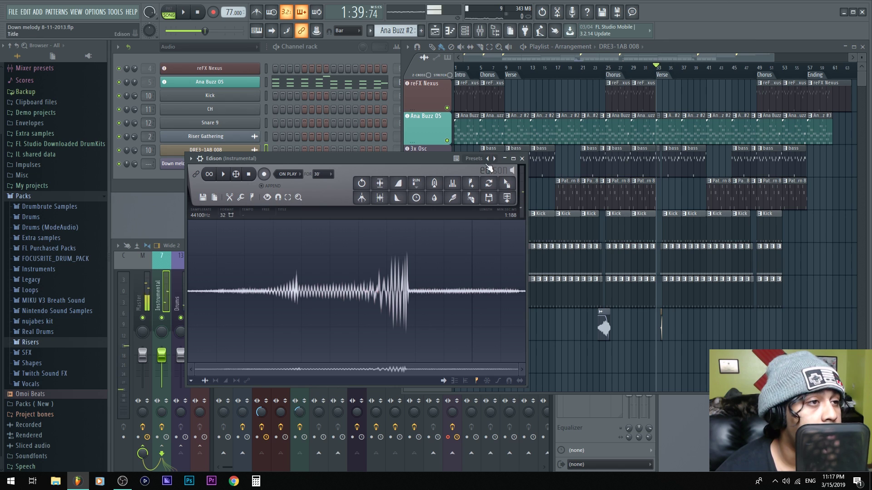
{"action": "left_click", "coordinate": [522, 159]}
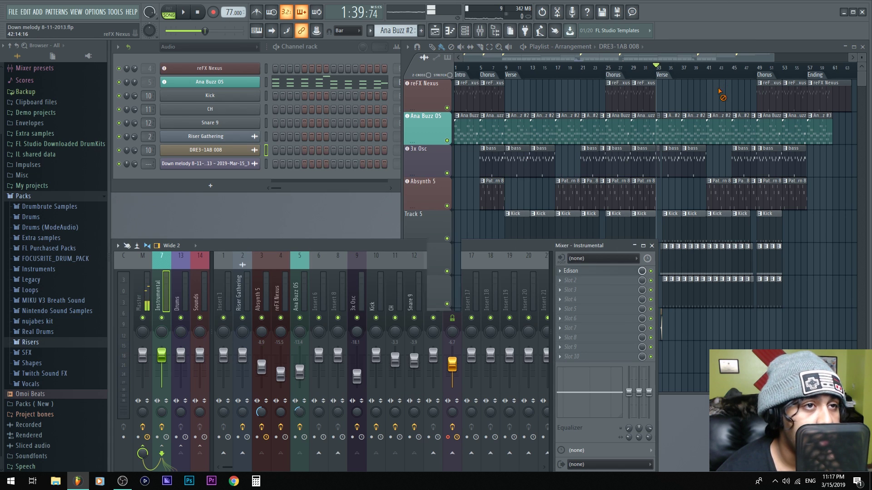
{"action": "left_click", "coordinate": [721, 126]}
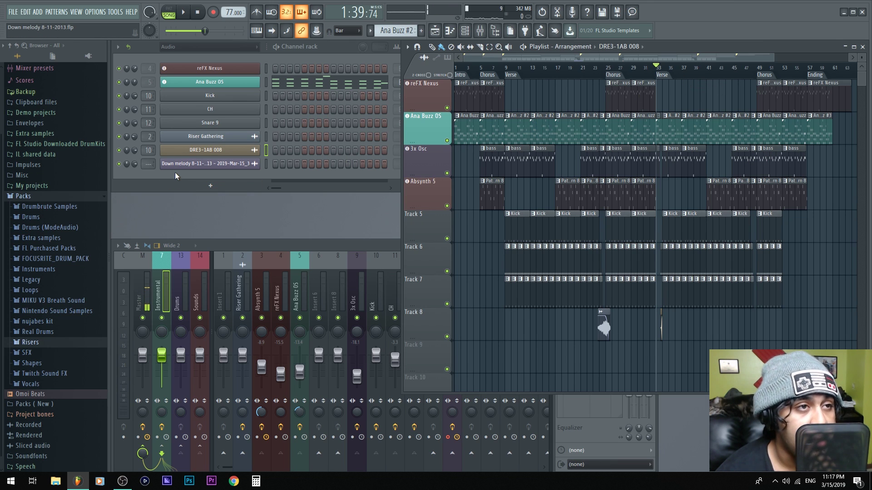
Check the Absynth 5 and Sounds mixer tracks and briefly play the song from bar 41
{"action": "left_click", "coordinate": [263, 288]}
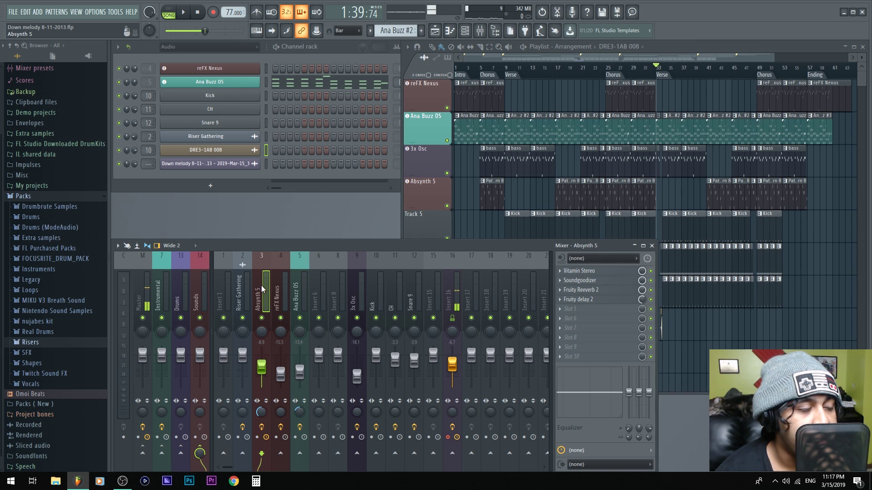
{"action": "left_click", "coordinate": [196, 291]}
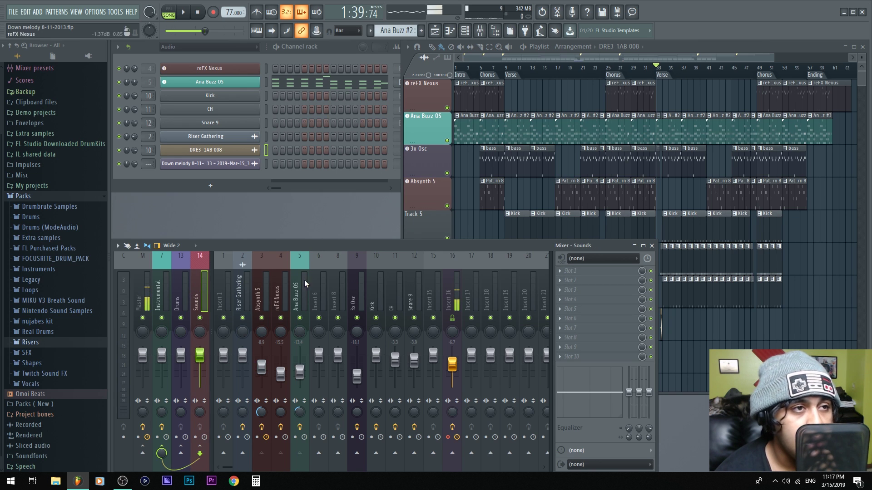
{"action": "key", "text": "F5"}
{"action": "left_click", "coordinate": [703, 75]}
{"action": "key", "text": "space"}
{"action": "key", "text": "space"}
Go through the individual instrument tracks in the mixer and select the Sounds track they are routed to
{"action": "key", "text": "F9"}
{"action": "left_click", "coordinate": [336, 293]}
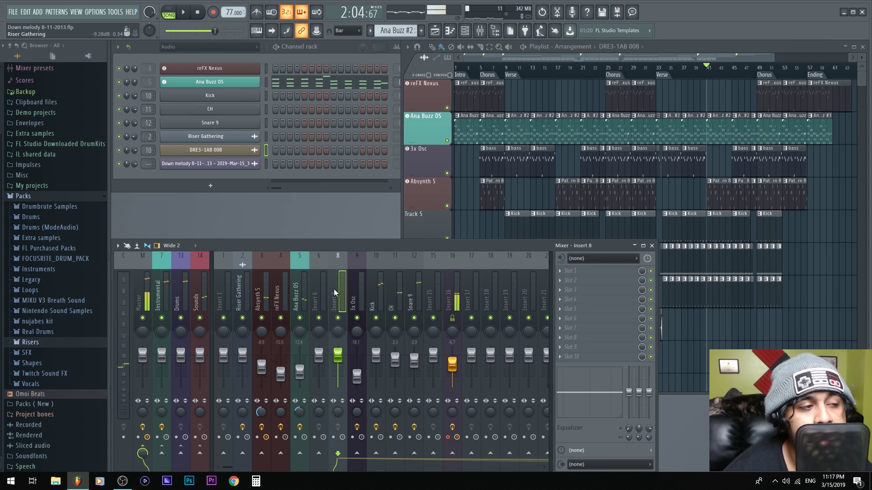
{"action": "left_click", "coordinate": [351, 302]}
{"action": "left_click", "coordinate": [300, 302]}
{"action": "left_click", "coordinate": [226, 294]}
{"action": "left_click", "coordinate": [181, 286]}
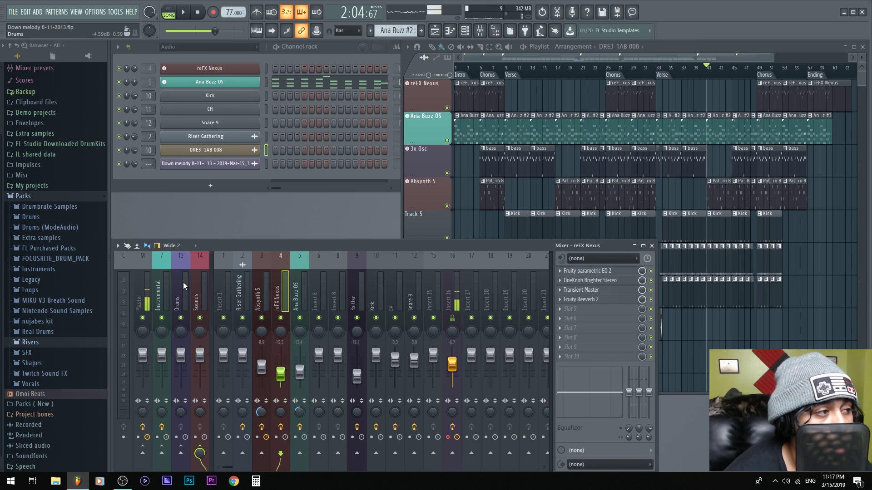
{"action": "left_click", "coordinate": [197, 282]}
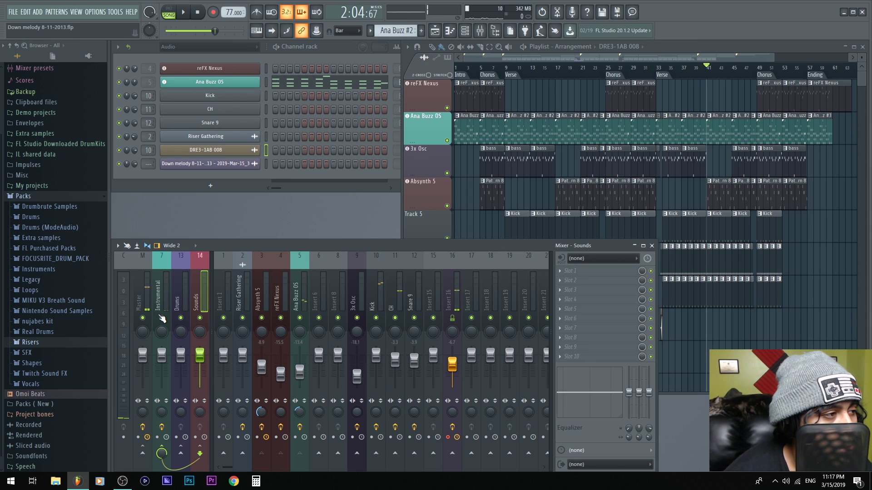
Play from bar 41 with the Drums mixer track muted to hear the Sounds track, and unmute Drums
{"action": "left_click", "coordinate": [181, 318]}
{"action": "key", "text": "space"}
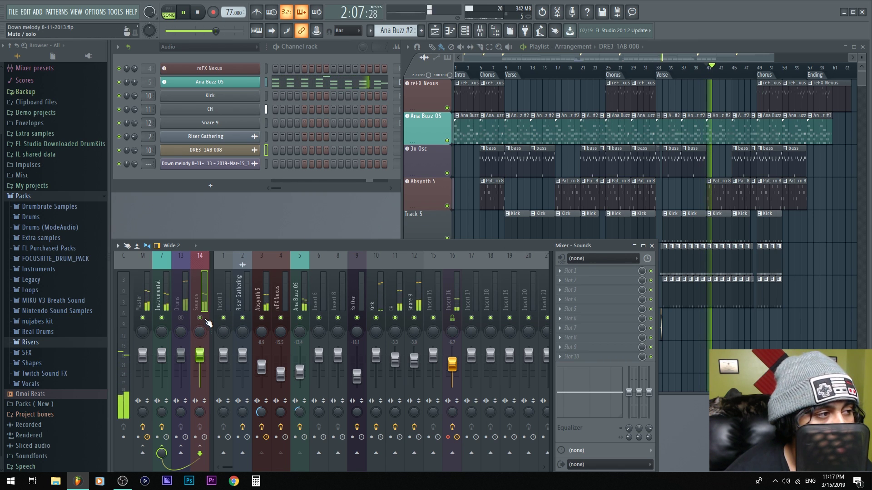
{"action": "key", "text": "space"}
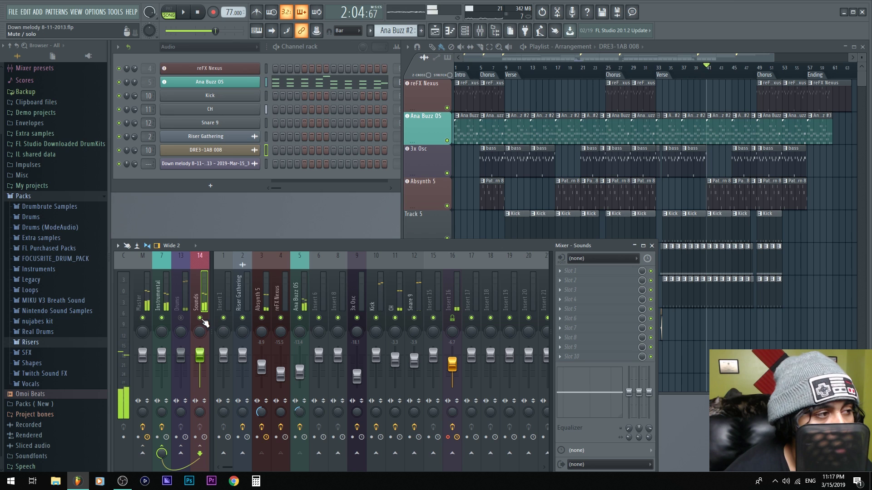
{"action": "left_click", "coordinate": [181, 318]}
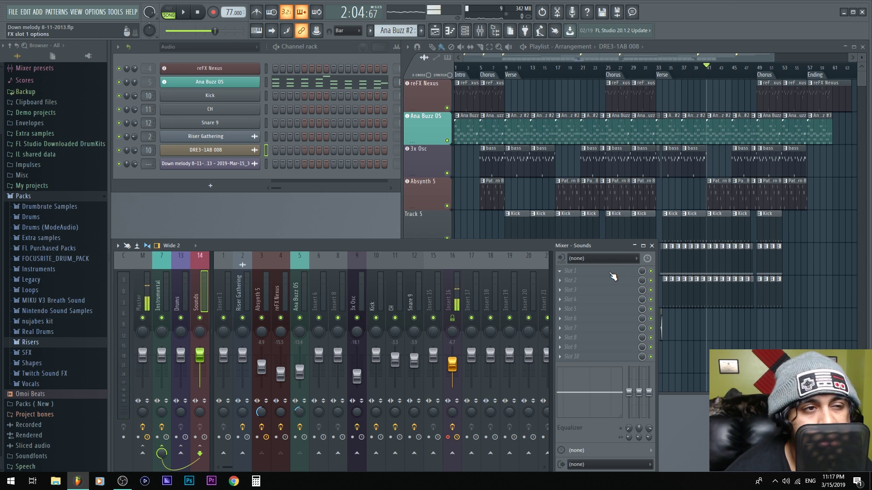
Load Fruity Filter into the first effect slot of the Sounds mixer track
{"action": "left_click", "coordinate": [613, 276]}
{"action": "mouse_move", "coordinate": [588, 268]}
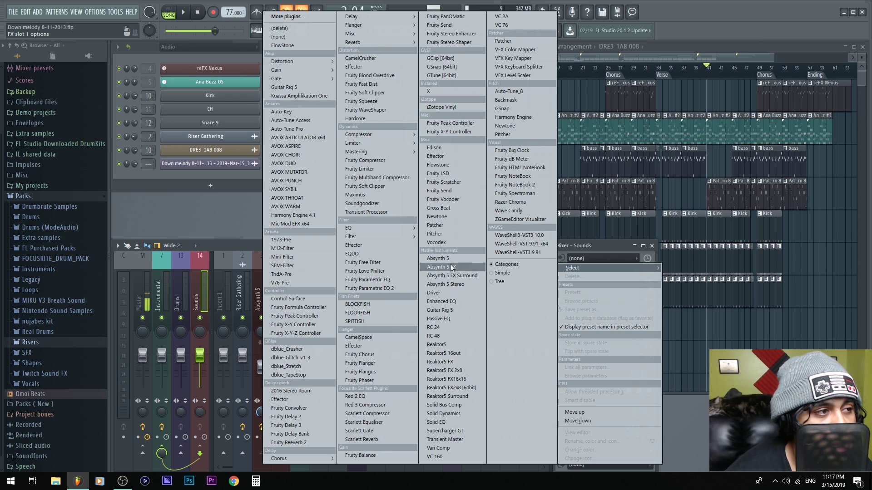
{"action": "mouse_move", "coordinate": [373, 234]}
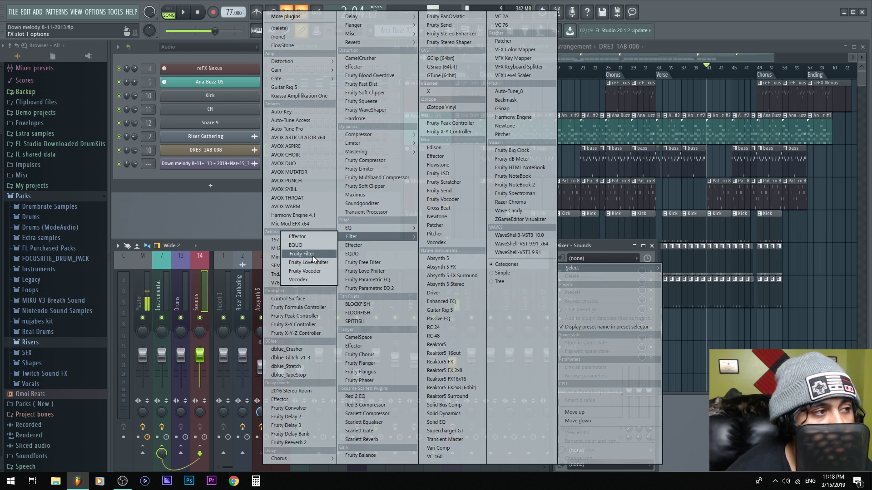
{"action": "left_click", "coordinate": [312, 256]}
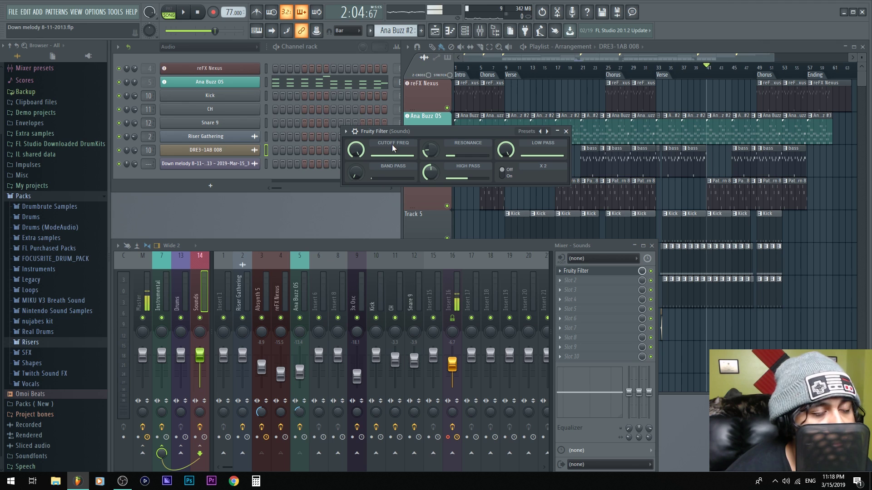
Play from bar 41 while sweeping the Fruity Filter cutoff frequency down to minimum and back to maximum
{"action": "key", "text": "space"}
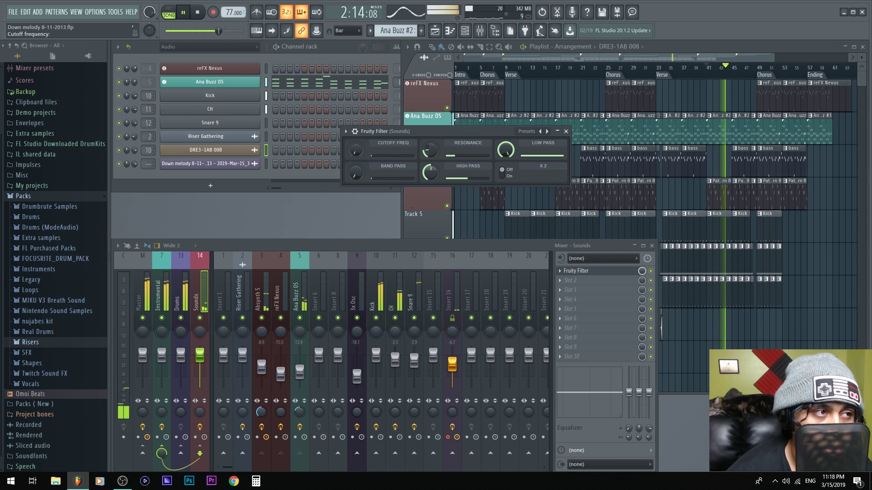
{"action": "left_click_drag", "start_coordinate": [355, 150], "coordinate": [355, 133]}
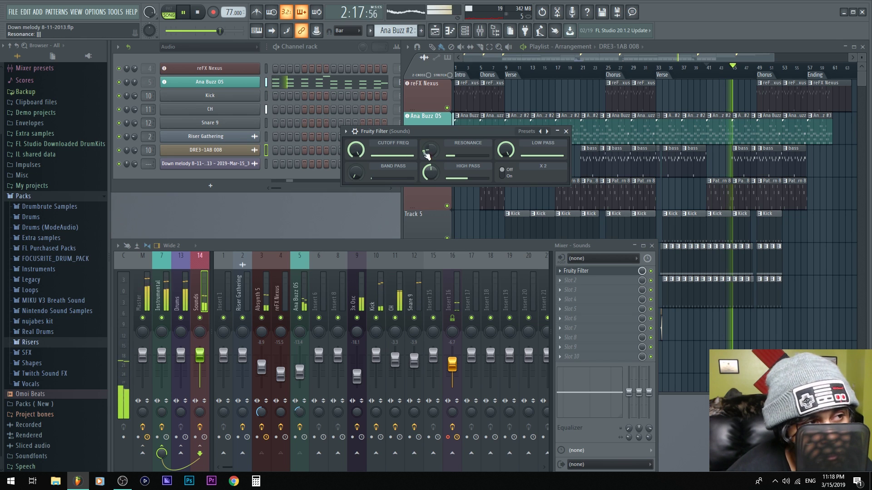
{"action": "key", "text": "space"}
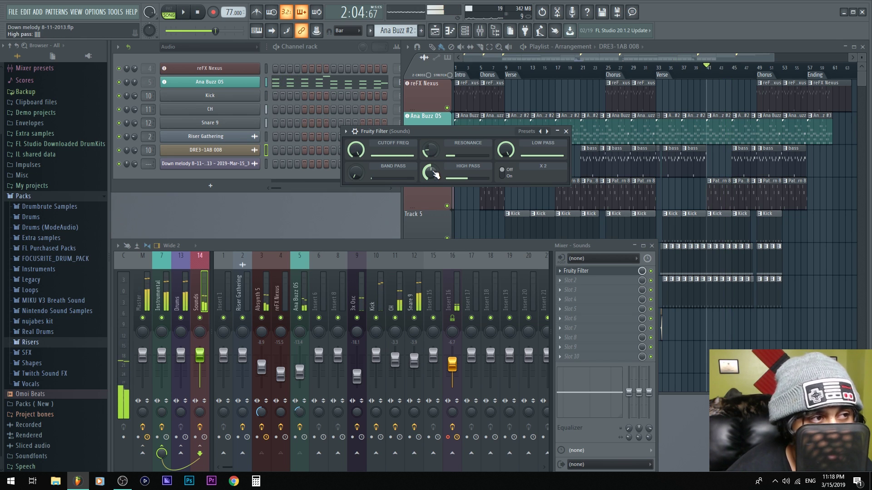
Set the filter's resonance and high pass to minimum with low pass at maximum while previewing the sound
{"action": "left_click_drag", "start_coordinate": [505, 149], "coordinate": [505, 156]}
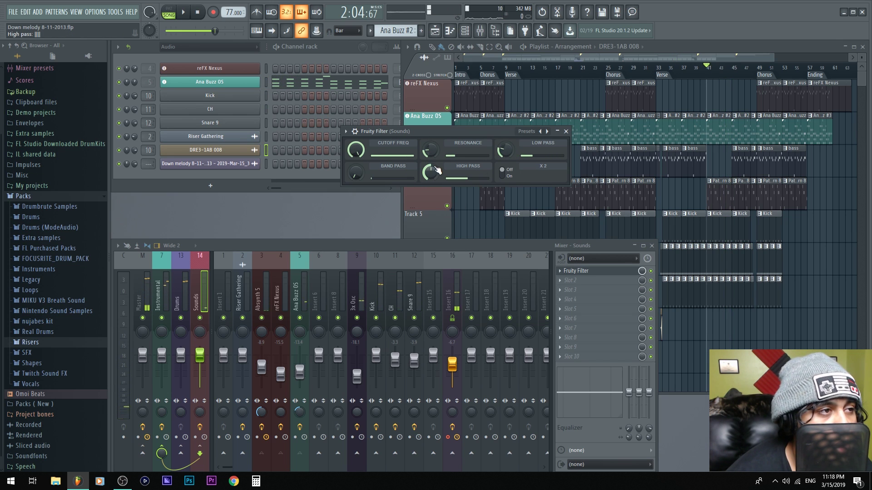
{"action": "key", "text": "space"}
{"action": "mouse_move", "coordinate": [429, 173]}
{"action": "left_mouse_down"}
{"action": "mouse_move", "coordinate": [429, 164]}
{"action": "mouse_move", "coordinate": [435, 179]}
{"action": "left_mouse_up"}
{"action": "key", "text": "space"}
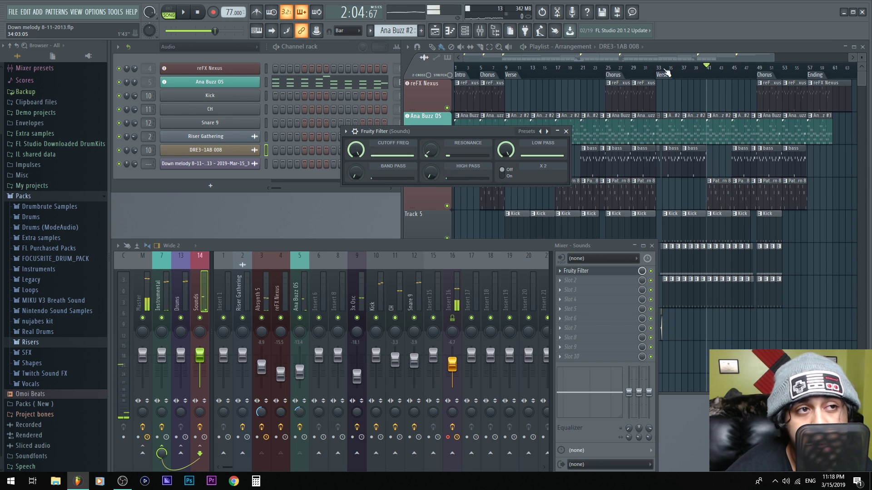
Select the Verse section starting at bar 33 and play it while raising the filter's cutoff frequency to maximum
{"action": "left_click", "coordinate": [664, 75]}
{"action": "left_click_drag", "start_coordinate": [373, 137], "coordinate": [292, 172]}
{"action": "key", "text": "space"}
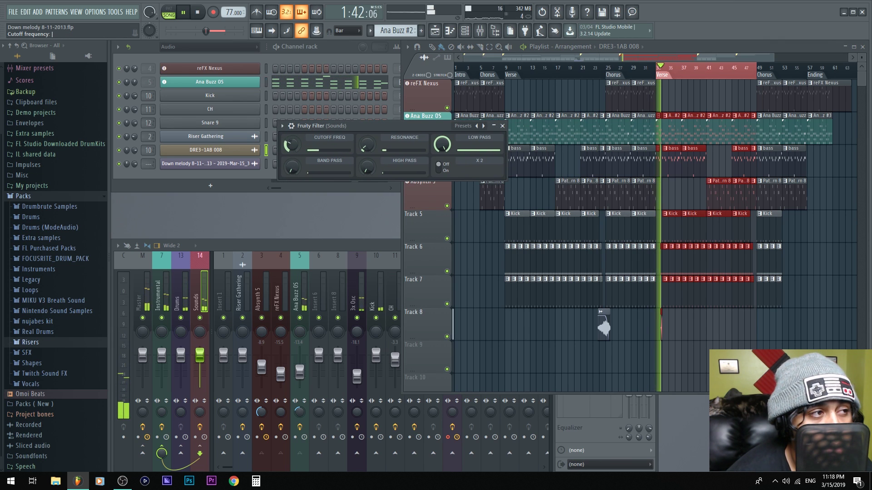
{"action": "left_click_drag", "start_coordinate": [292, 145], "coordinate": [291, 109]}
{"action": "key", "text": "space"}
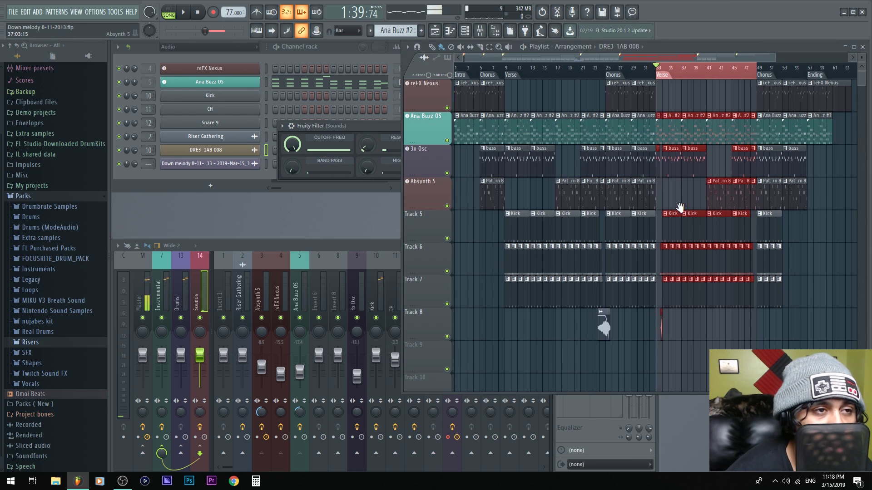
Create an automation clip for the Fruity Filter's cutoff frequency across the selected Verse section
{"action": "scroll", "coordinate": [658, 195], "scroll_direction": "up", "scroll_amount": 4}
{"action": "right_click", "coordinate": [296, 147]}
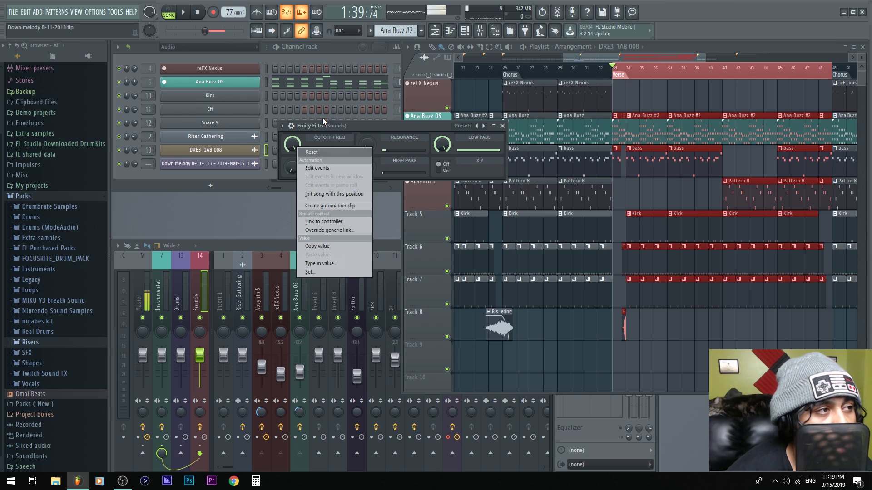
{"action": "left_click", "coordinate": [301, 162]}
{"action": "right_click", "coordinate": [296, 150]}
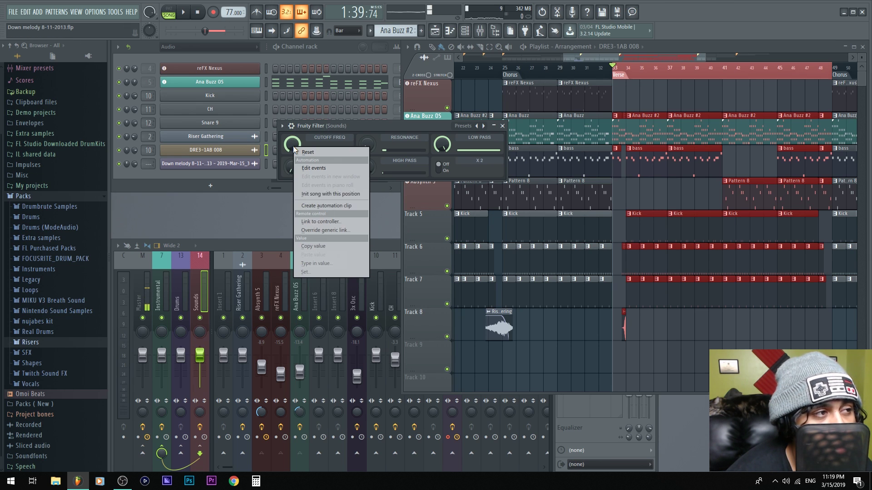
{"action": "left_click", "coordinate": [334, 207]}
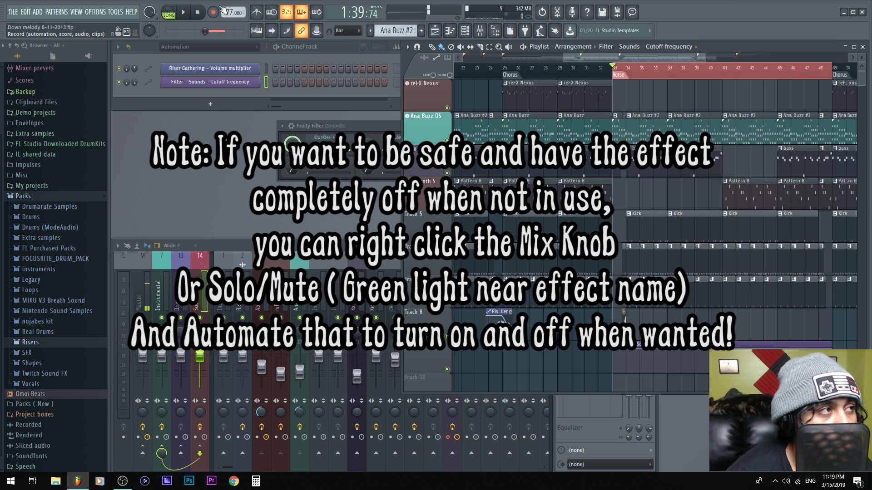
Look over the recording filter options and move the Fruity Filter window away from the playlist
{"action": "right_click", "coordinate": [213, 13]}
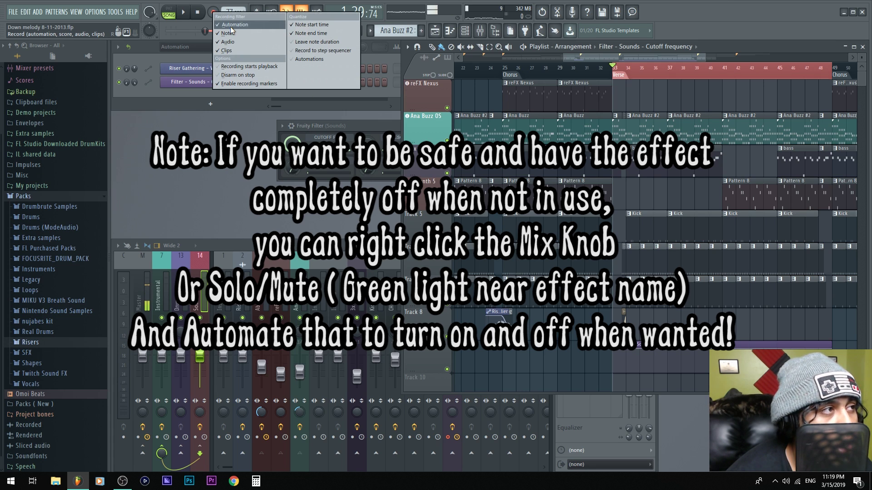
{"action": "left_click", "coordinate": [370, 131]}
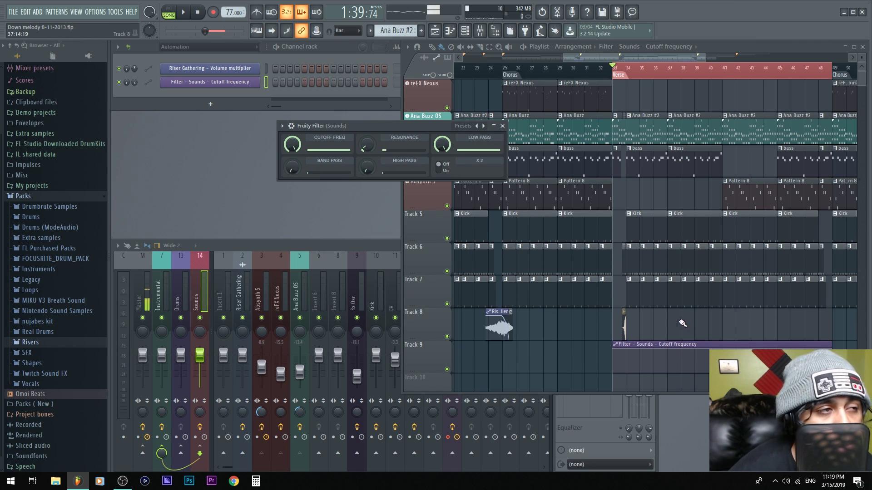
{"action": "left_click_drag", "start_coordinate": [348, 125], "coordinate": [260, 141]}
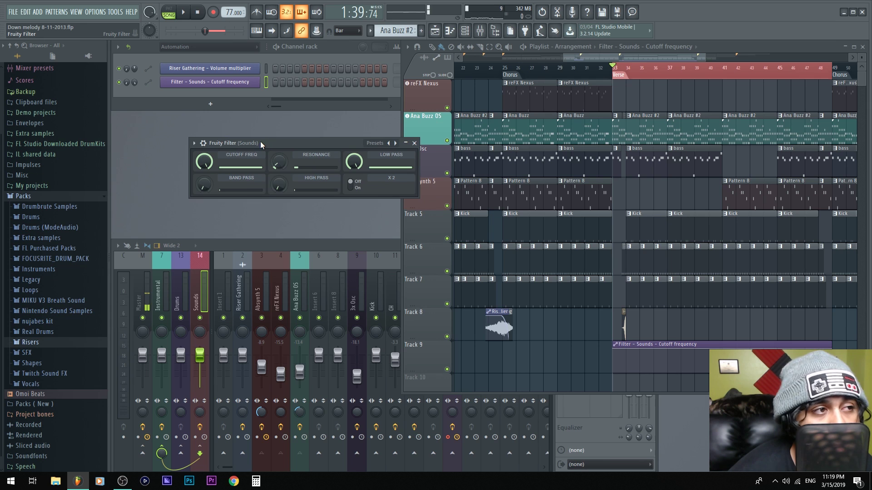
Add a dip point at bar 38 and about 41% in the cutoff automation clip and set its curve mode to Smooth
{"action": "scroll", "coordinate": [535, 306], "scroll_direction": "right", "scroll_amount": 4}
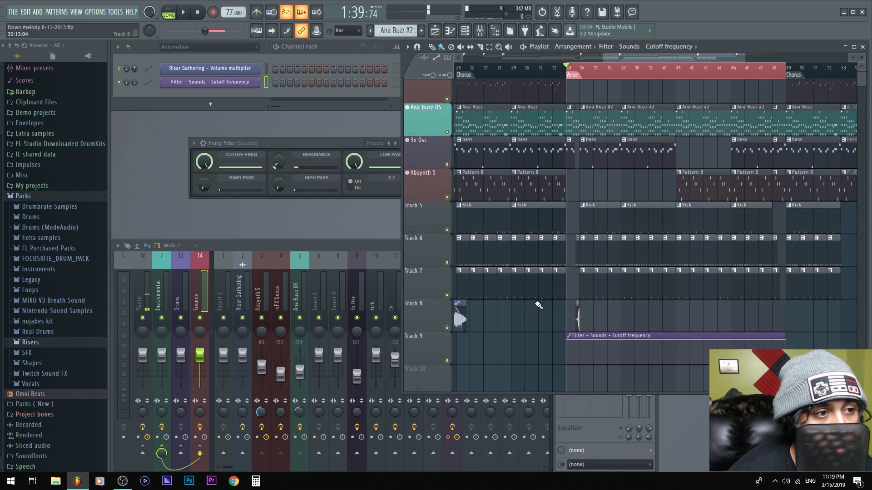
{"action": "scroll", "coordinate": [524, 272], "scroll_direction": "down", "scroll_amount": 1}
{"action": "left_click_drag", "start_coordinate": [524, 228], "coordinate": [492, 255]}
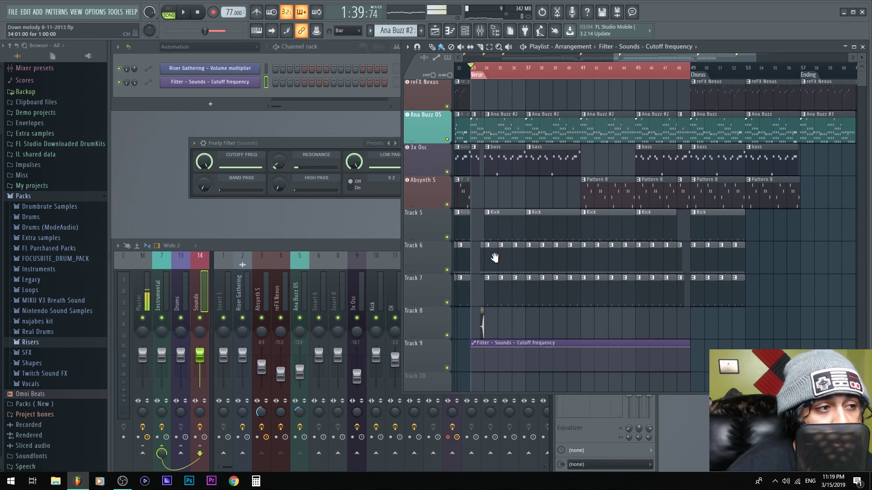
{"action": "left_click_drag", "start_coordinate": [509, 301], "coordinate": [528, 72]}
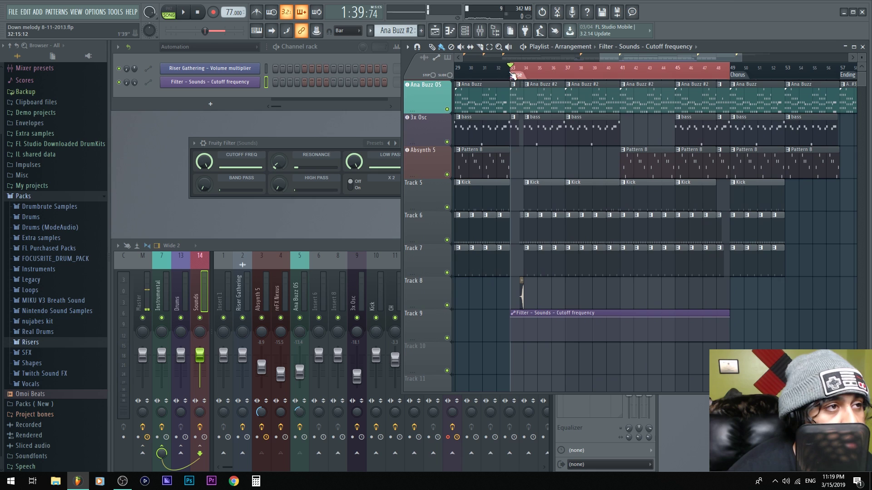
{"action": "left_click_drag", "start_coordinate": [620, 317], "coordinate": [580, 332]}
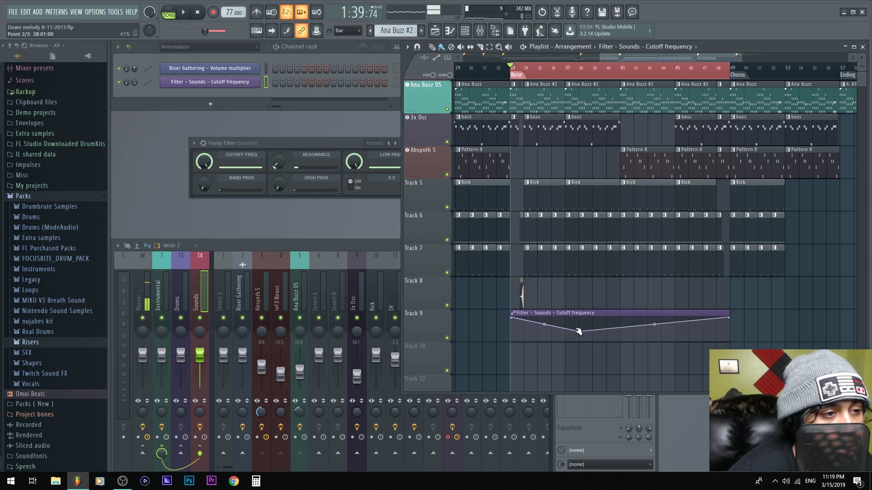
{"action": "right_click", "coordinate": [578, 332]}
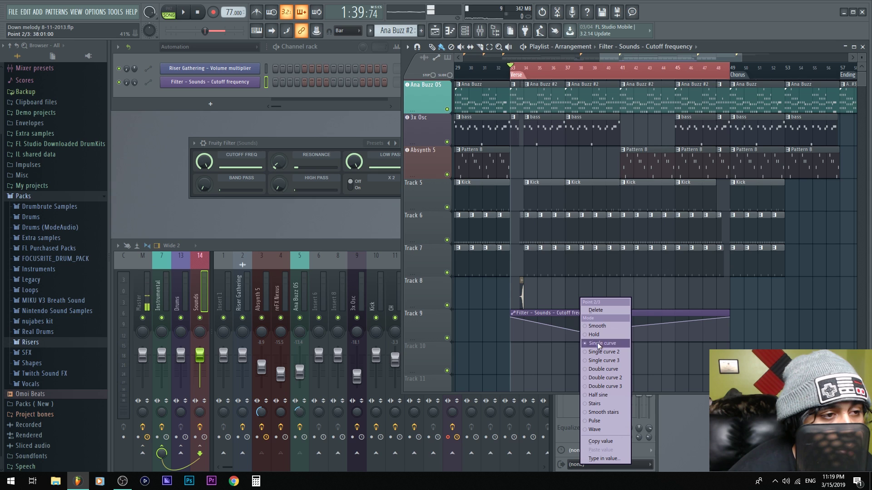
{"action": "left_click", "coordinate": [598, 327]}
Shift the automation's dip one bar later while previewing, and reposition the clip to span bars 41 to 49
{"action": "key", "text": "space"}
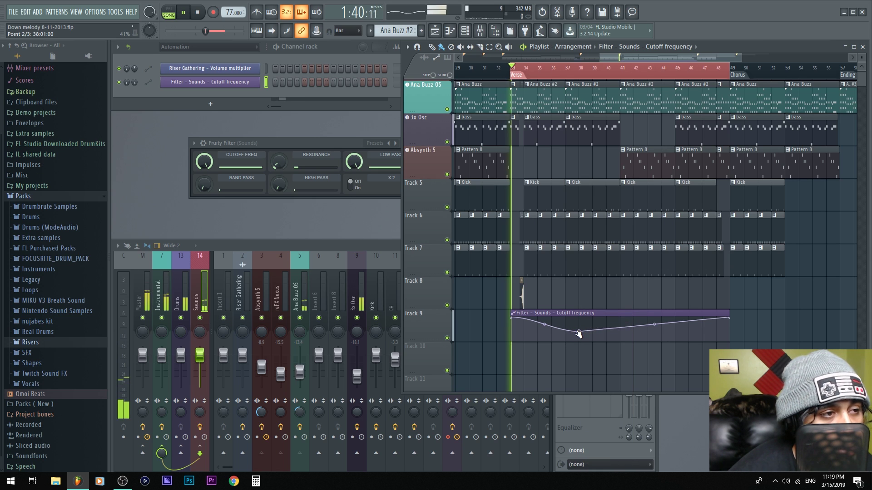
{"action": "left_click_drag", "start_coordinate": [579, 333], "coordinate": [591, 330]}
{"action": "key", "text": "space"}
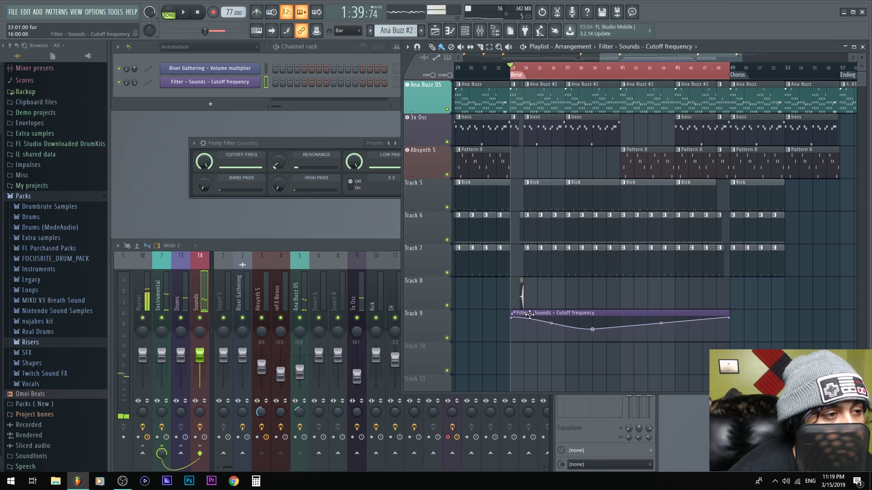
{"action": "left_click_drag", "start_coordinate": [582, 313], "coordinate": [692, 300]}
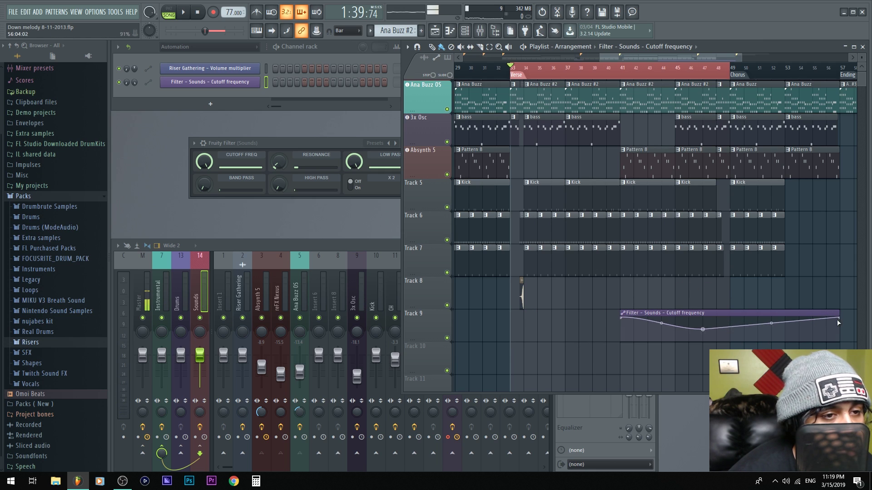
{"action": "left_click_drag", "start_coordinate": [839, 319], "coordinate": [742, 310]}
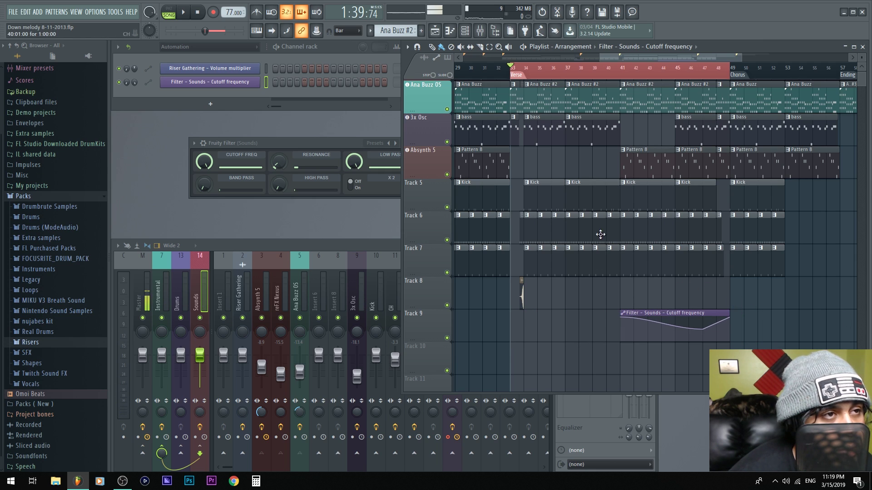
Play from bar 41 while moving the automation's dip point to bar 44 and its end point to bar 45
{"action": "left_click", "coordinate": [619, 72]}
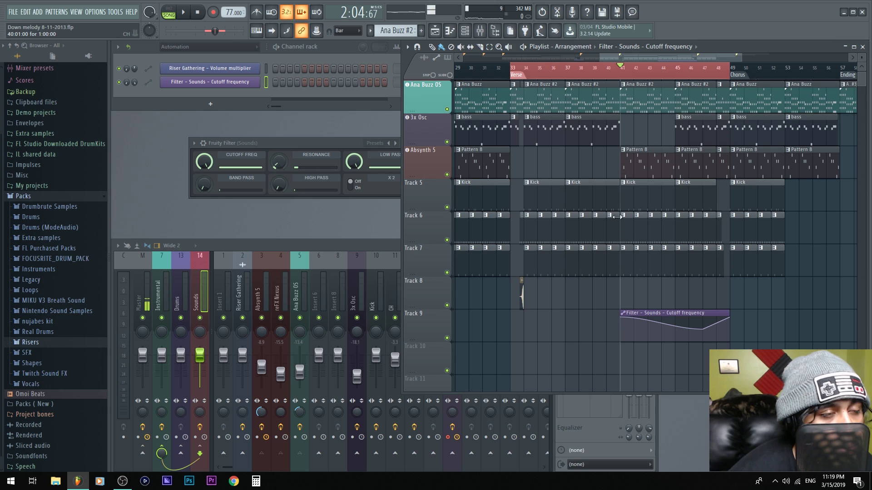
{"action": "key", "text": "space"}
{"action": "left_click_drag", "start_coordinate": [703, 329], "coordinate": [666, 335]}
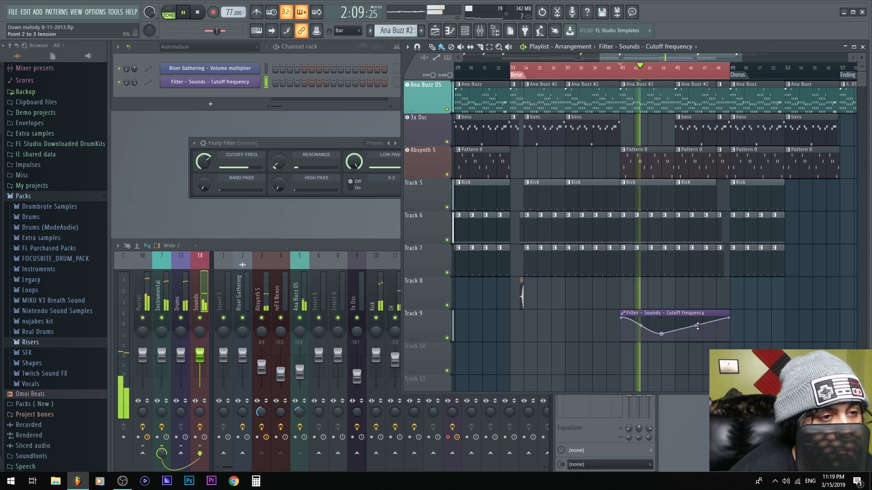
{"action": "left_click_drag", "start_coordinate": [727, 316], "coordinate": [678, 316]}
{"action": "key", "text": "space"}
Extend the cutoff automation clip slightly past bar 45 and set its end point's curve mode to Smooth
{"action": "scroll", "coordinate": [672, 322], "scroll_direction": "up", "scroll_amount": 4}
{"action": "scroll", "coordinate": [672, 322], "scroll_direction": "up", "scroll_amount": 2}
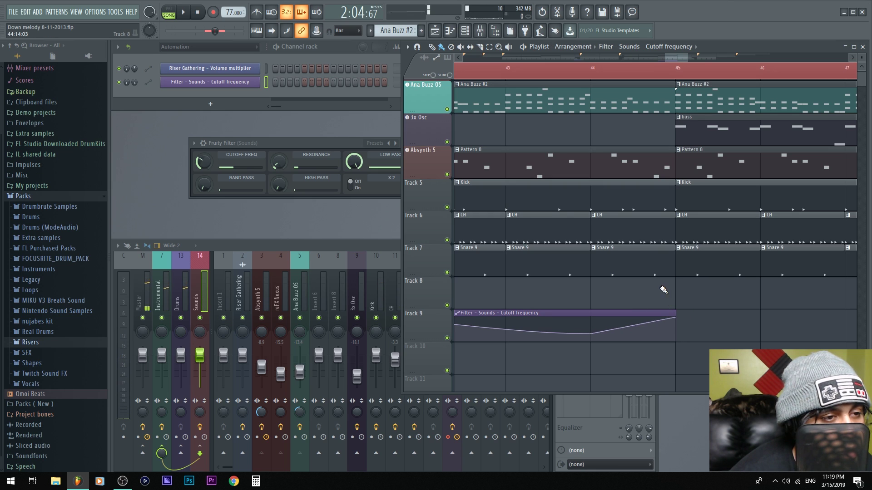
{"action": "left_click_drag", "start_coordinate": [674, 313], "coordinate": [680, 331]}
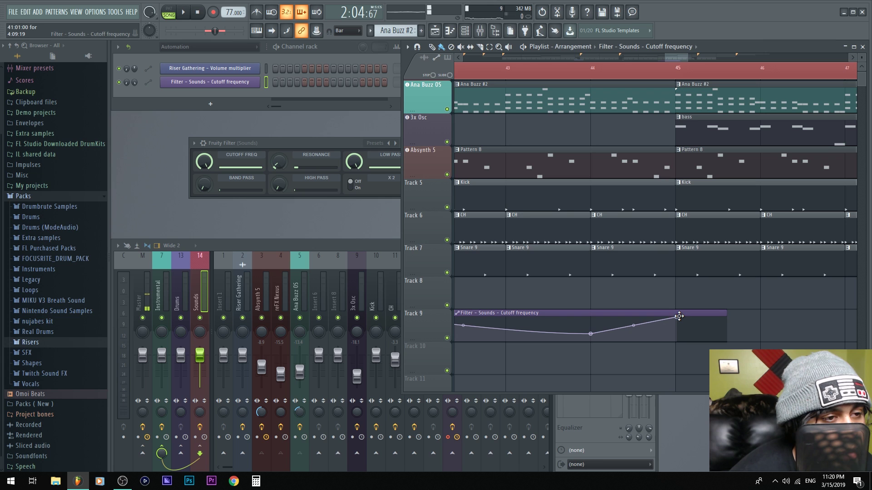
{"action": "right_click", "coordinate": [680, 321]}
{"action": "left_click", "coordinate": [694, 326]}
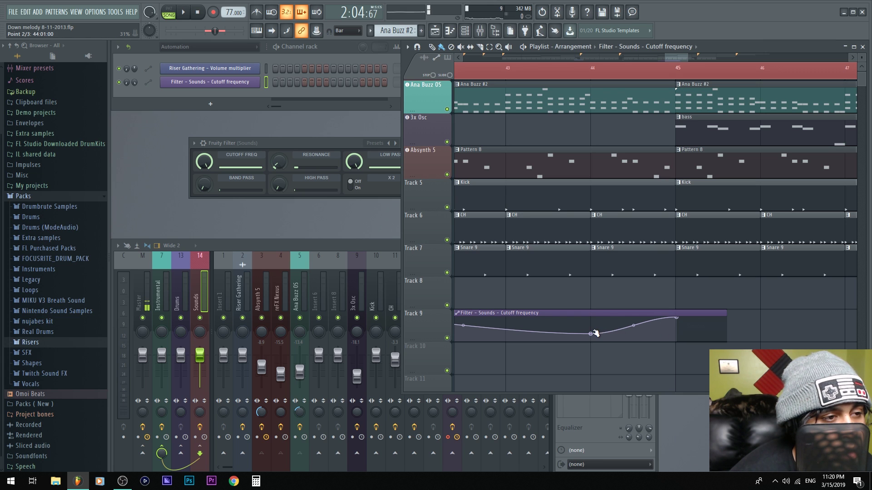
Play the filtered passage from bar 41 and replay its later part to check the cutoff sweep
{"action": "key", "text": "space"}
{"action": "scroll", "coordinate": [605, 295], "scroll_direction": "down", "scroll_amount": 3}
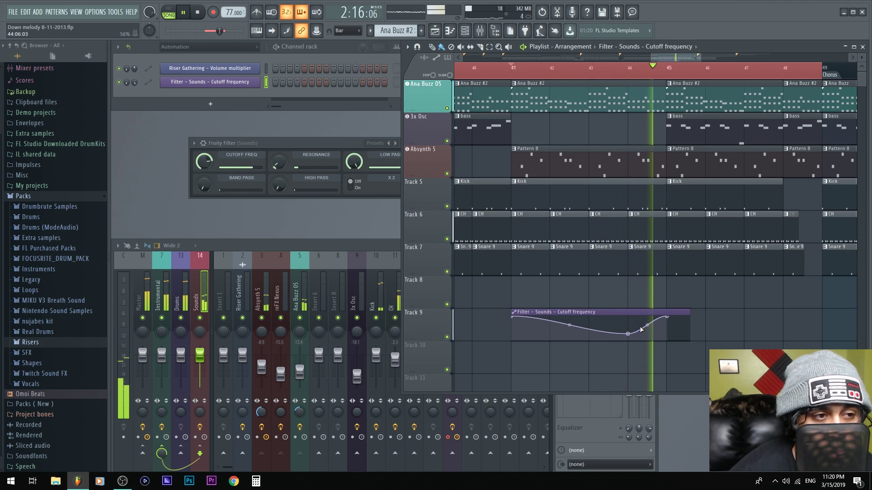
{"action": "key", "text": "space"}
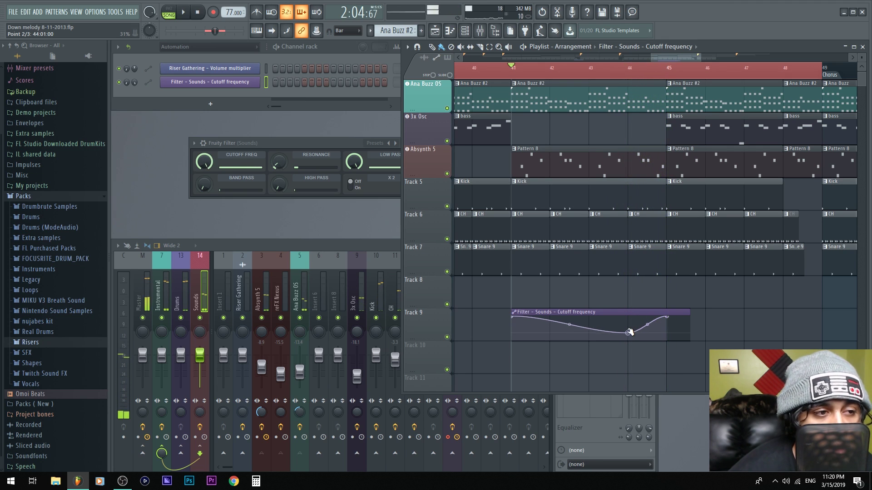
{"action": "left_click", "coordinate": [605, 73]}
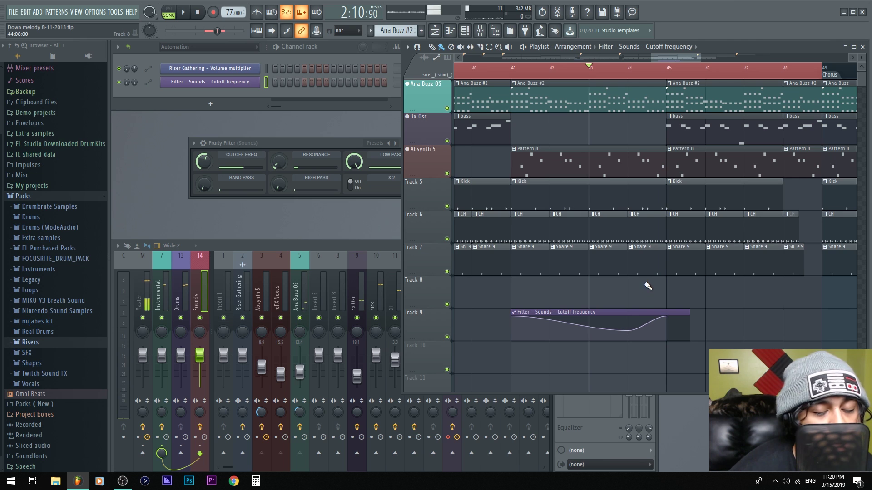
{"action": "key", "text": "space"}
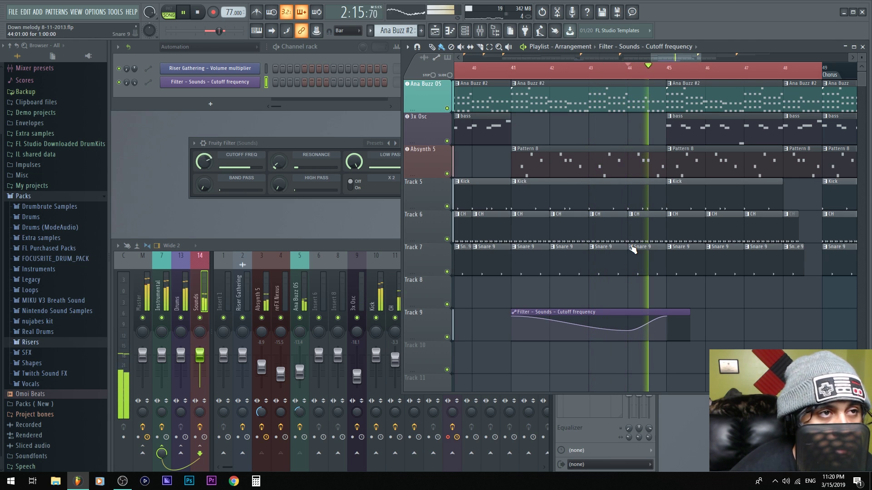
{"action": "scroll", "coordinate": [636, 232], "scroll_direction": "down", "scroll_amount": 4}
{"action": "key", "text": "space"}
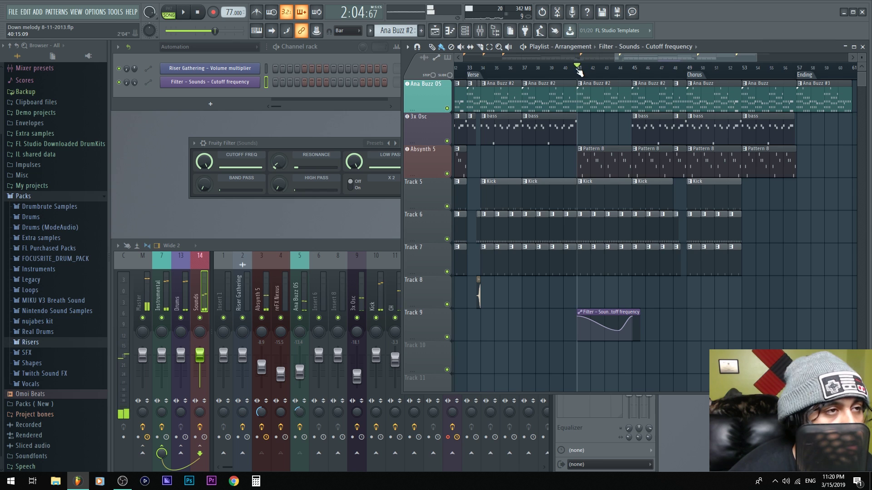
Move the cutoff automation clip from Track 9 up to Track 8, keeping its start at bar 41
{"action": "scroll", "coordinate": [654, 272], "scroll_direction": "down", "scroll_amount": 2}
{"action": "left_click", "coordinate": [642, 313]}
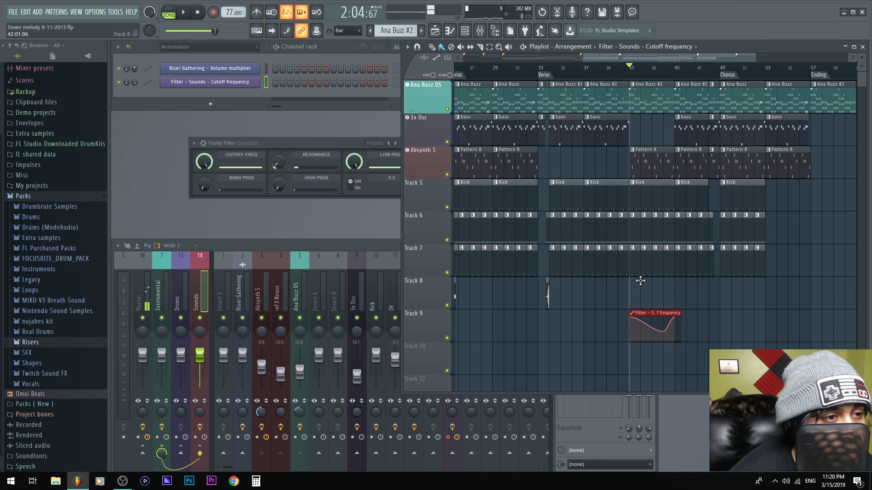
{"action": "left_click_drag", "start_coordinate": [640, 281], "coordinate": [639, 283]}
{"action": "scroll", "coordinate": [633, 318], "scroll_direction": "down", "scroll_amount": 3}
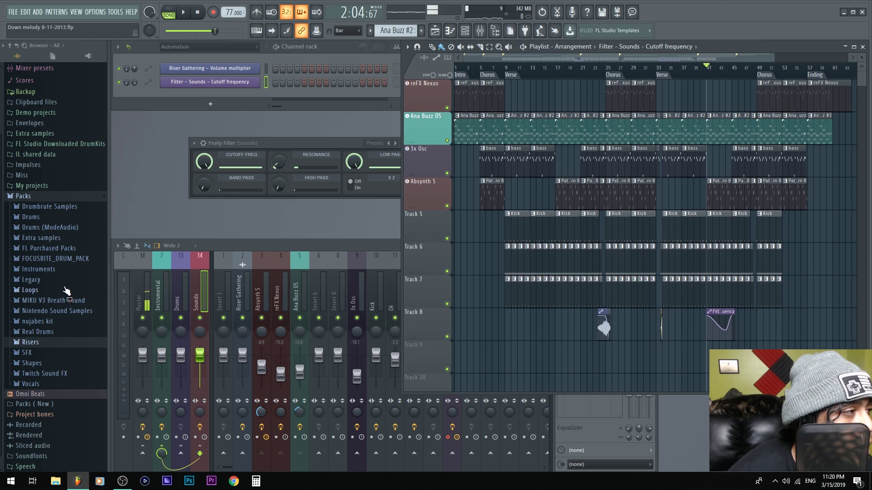
Set the playback position to the first Verse at bar 9 and open the Crash folder of #Nerf Cloud9 DrumKit Vol.1
{"action": "left_click", "coordinate": [38, 195]}
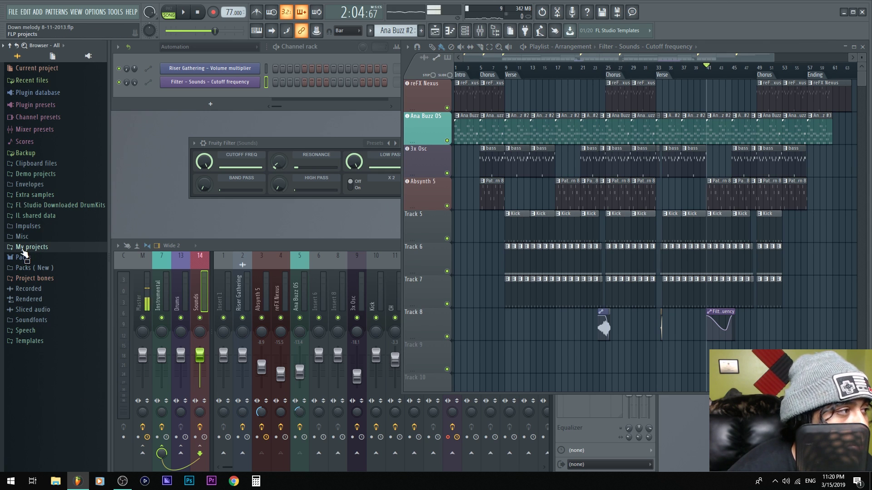
{"action": "left_click", "coordinate": [48, 205]}
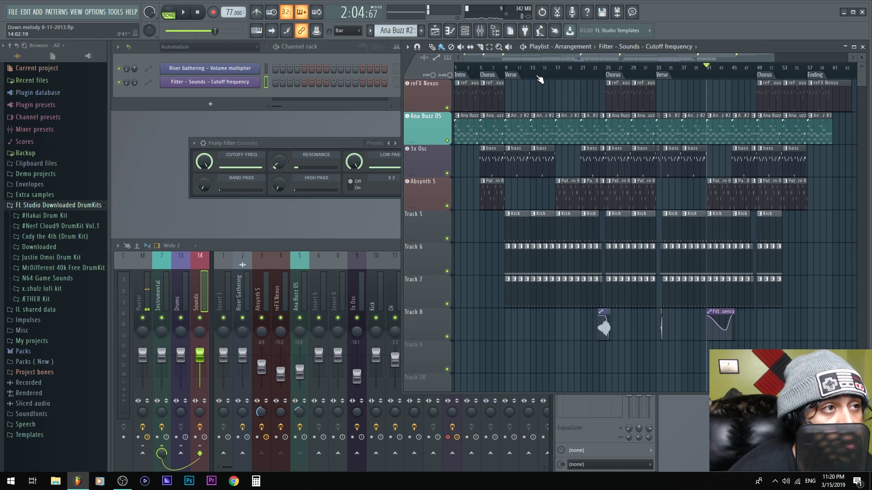
{"action": "left_click", "coordinate": [518, 76]}
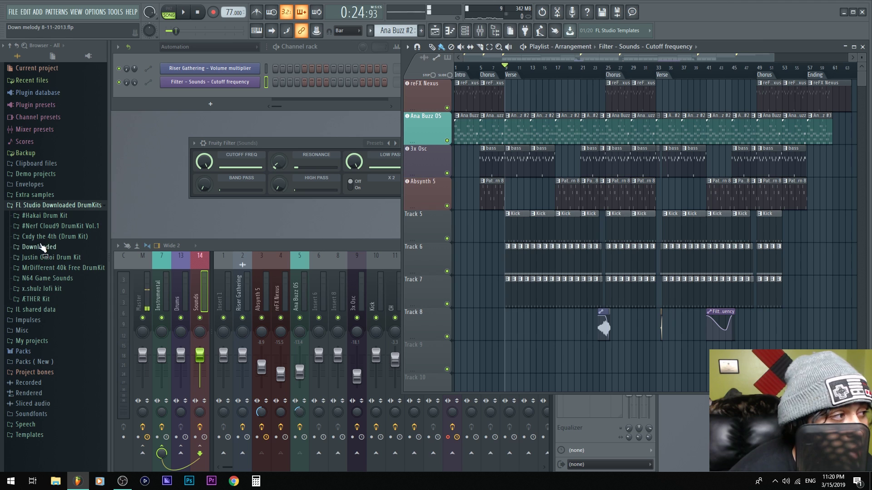
{"action": "left_click", "coordinate": [52, 225]}
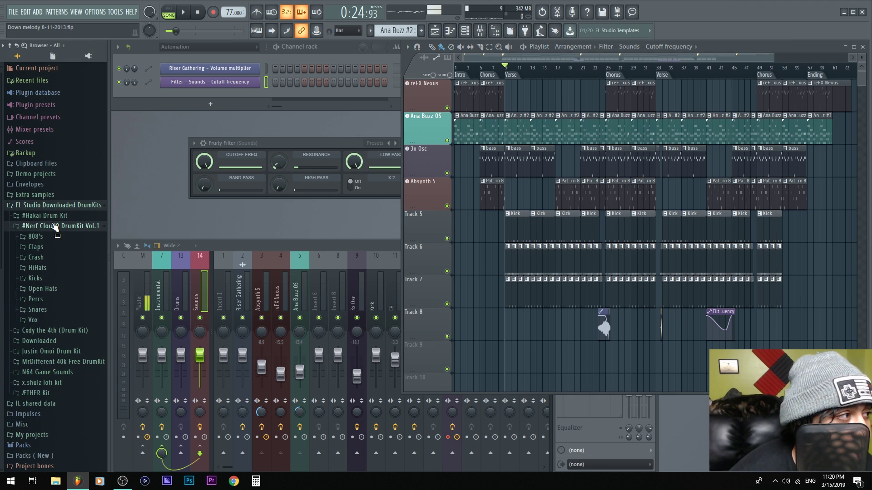
{"action": "left_click", "coordinate": [51, 263]}
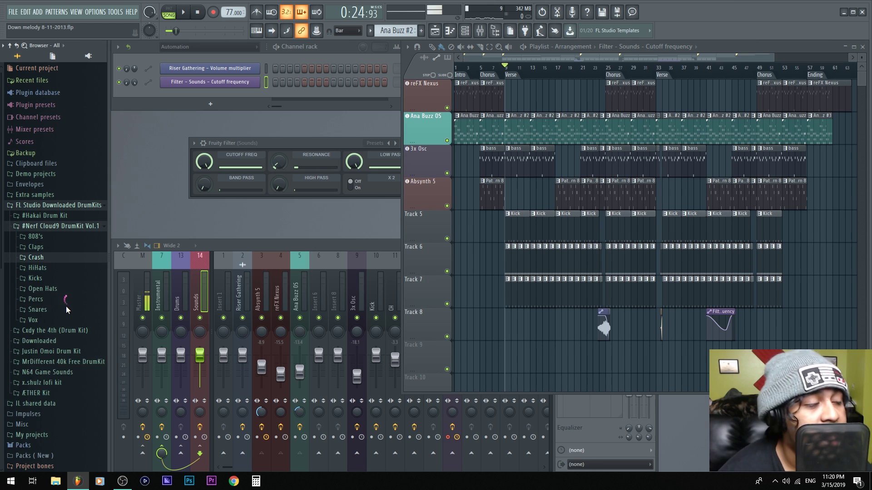
Place the SenseiATL Crash sample on Track 9 at the start of the first Verse, bar 9
{"action": "left_click_drag", "start_coordinate": [72, 364], "coordinate": [678, 334]}
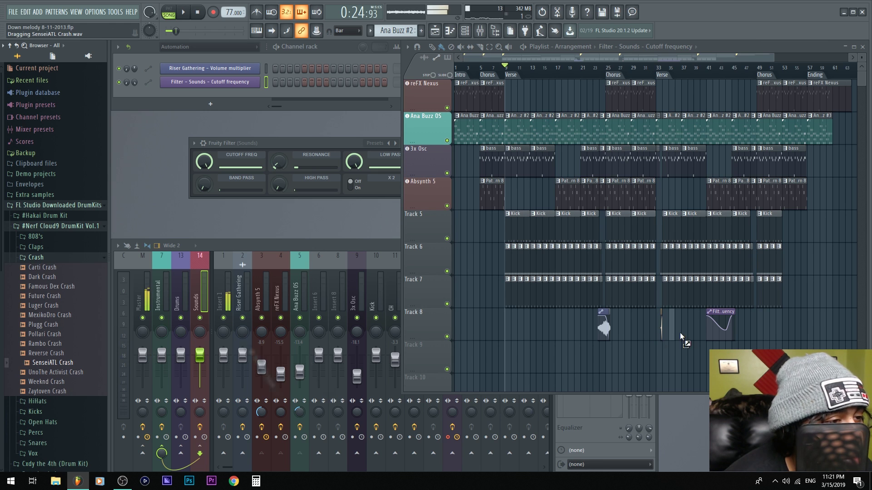
{"action": "left_click_drag", "start_coordinate": [511, 366], "coordinate": [505, 365]}
{"action": "scroll", "coordinate": [505, 364], "scroll_direction": "up", "scroll_amount": 6, "text": "ctrl"}
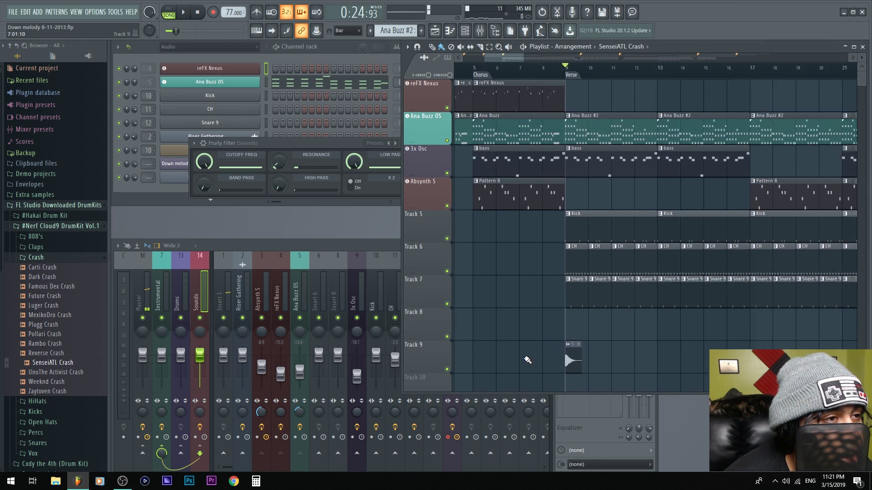
{"action": "scroll", "coordinate": [651, 359], "scroll_direction": "up", "scroll_amount": 4, "text": "ctrl"}
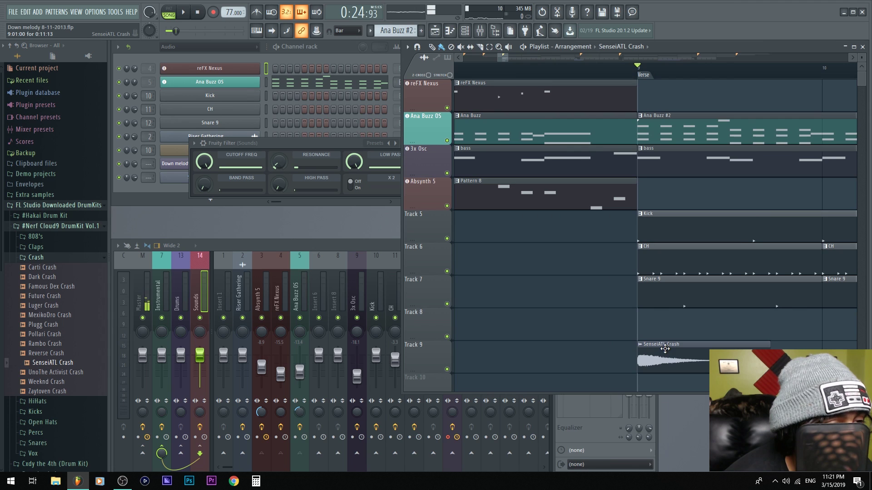
Lower the SenseiATL Crash channel volume to about 29% while playing the Verse from bar 9
{"action": "double_click", "coordinate": [660, 360]}
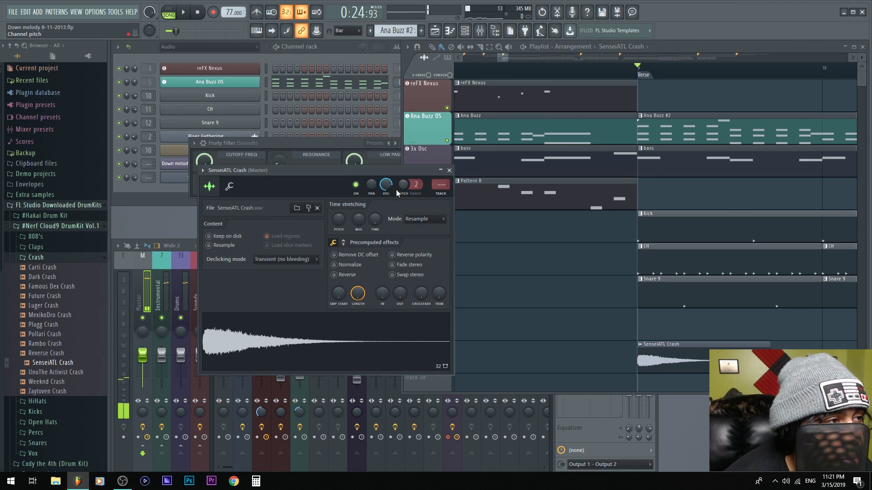
{"action": "key", "text": "space"}
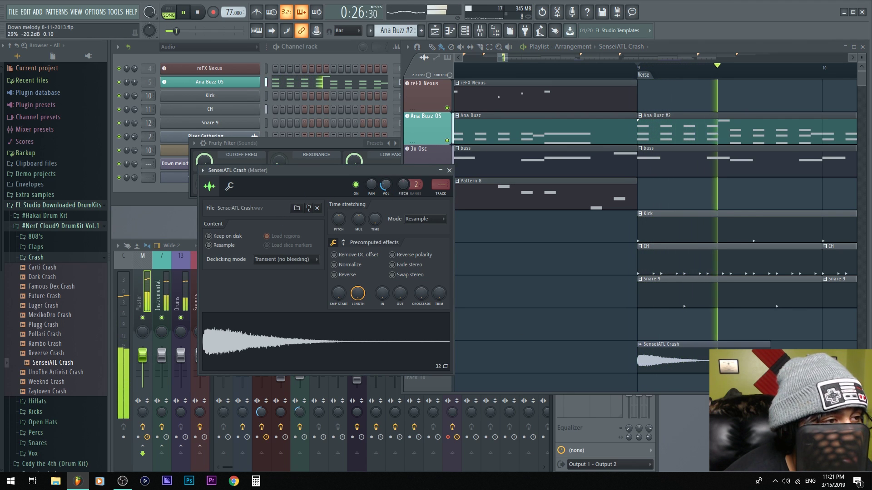
{"action": "scroll", "coordinate": [590, 273], "scroll_direction": "down", "scroll_amount": 5, "text": "ctrl"}
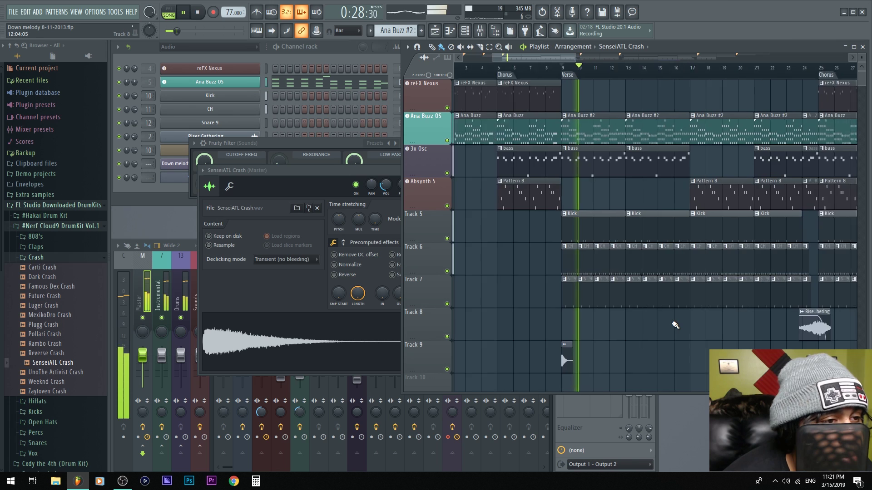
{"action": "scroll", "coordinate": [519, 336], "scroll_direction": "left", "scroll_amount": 4}
{"action": "left_click", "coordinate": [668, 323]}
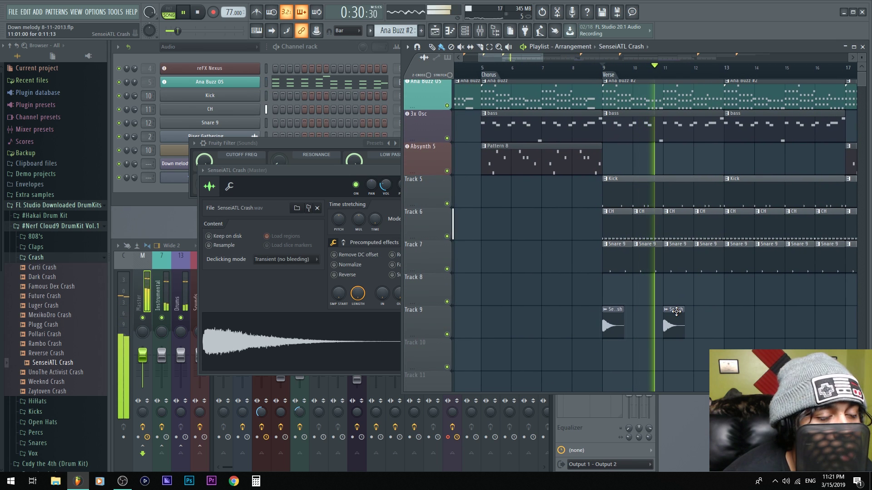
{"action": "key", "text": "space"}
{"action": "right_click", "coordinate": [672, 326]}
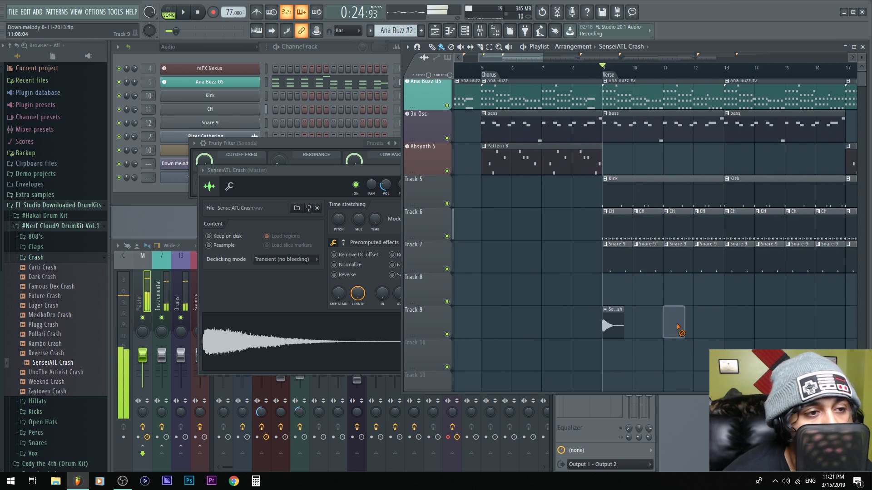
{"action": "scroll", "coordinate": [653, 286], "scroll_direction": "down", "scroll_amount": 6, "text": "ctrl"}
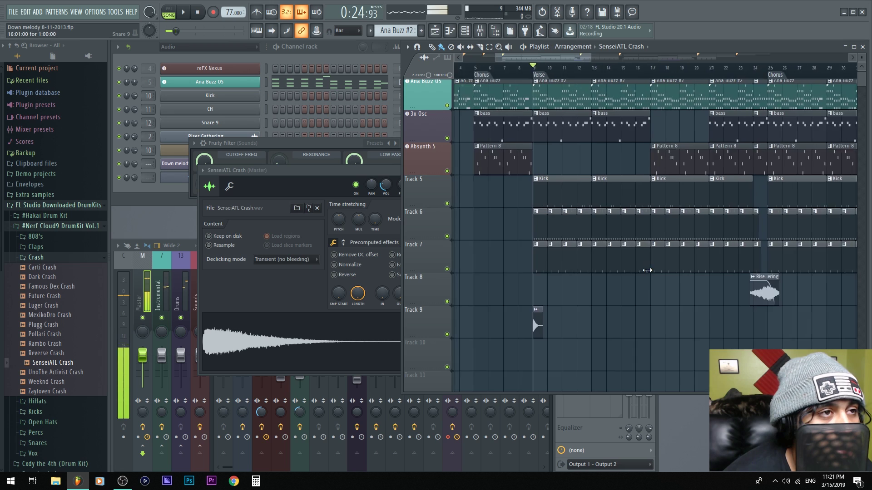
Add a quick fade-out to the SenseiATL Crash sample in its channel settings after playing the Verse start
{"action": "key", "text": "space"}
{"action": "scroll", "coordinate": [541, 191], "scroll_direction": "down", "scroll_amount": 2, "text": "ctrl"}
{"action": "scroll", "coordinate": [545, 225], "scroll_direction": "down", "scroll_amount": 3, "text": "alt"}
{"action": "scroll", "coordinate": [545, 226], "scroll_direction": "up", "scroll_amount": 2, "text": "alt"}
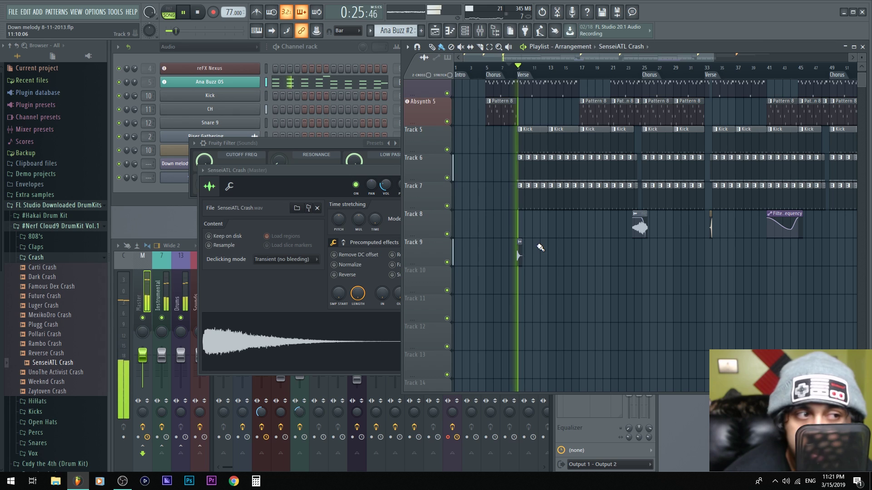
{"action": "key", "text": "space"}
{"action": "left_click", "coordinate": [381, 299]}
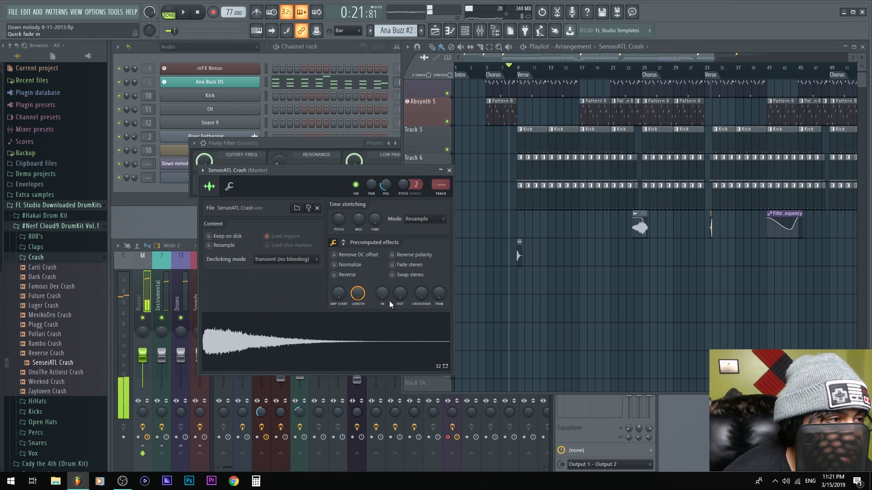
{"action": "left_click_drag", "start_coordinate": [399, 293], "coordinate": [400, 309]}
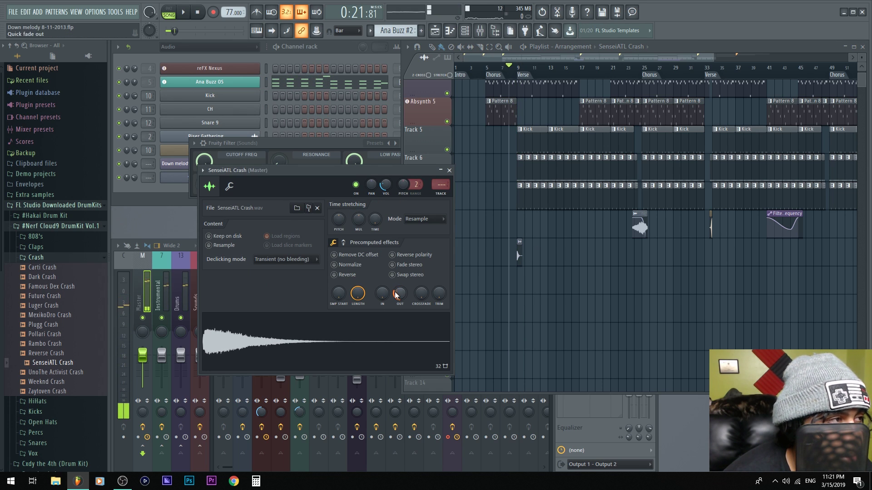
Check the SenseiATL Crash channel's other settings page and close the crash and Fruity Filter windows during playback
{"action": "left_click", "coordinate": [229, 186]}
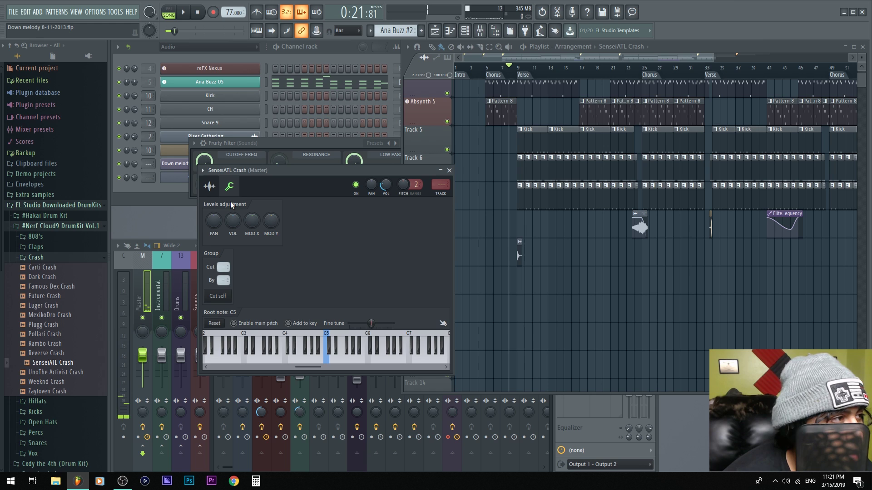
{"action": "left_click", "coordinate": [210, 187]}
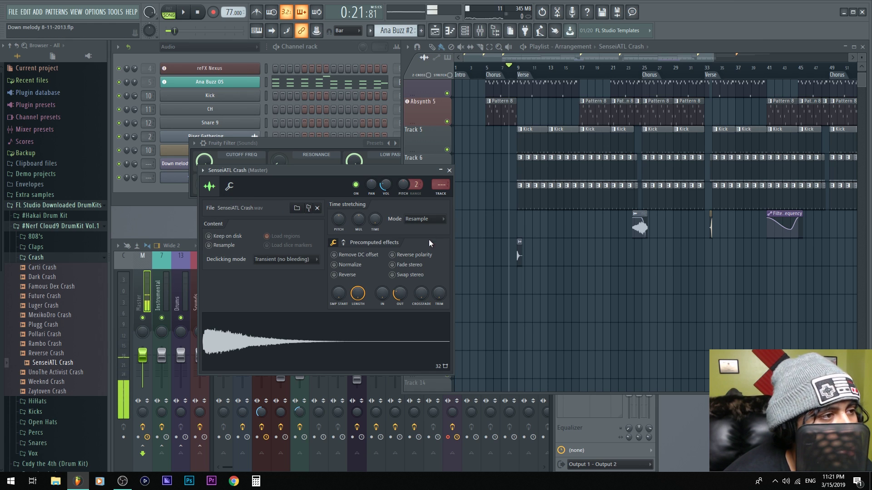
{"action": "left_click", "coordinate": [535, 319]}
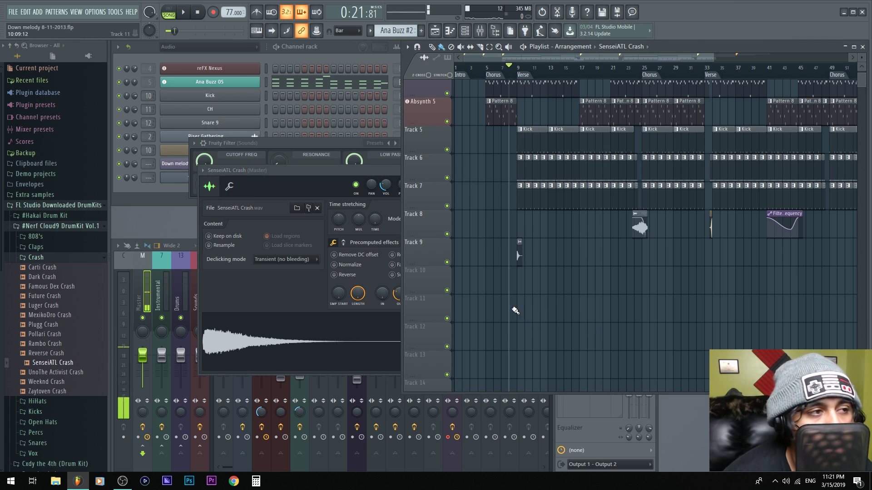
{"action": "left_click", "coordinate": [333, 168]}
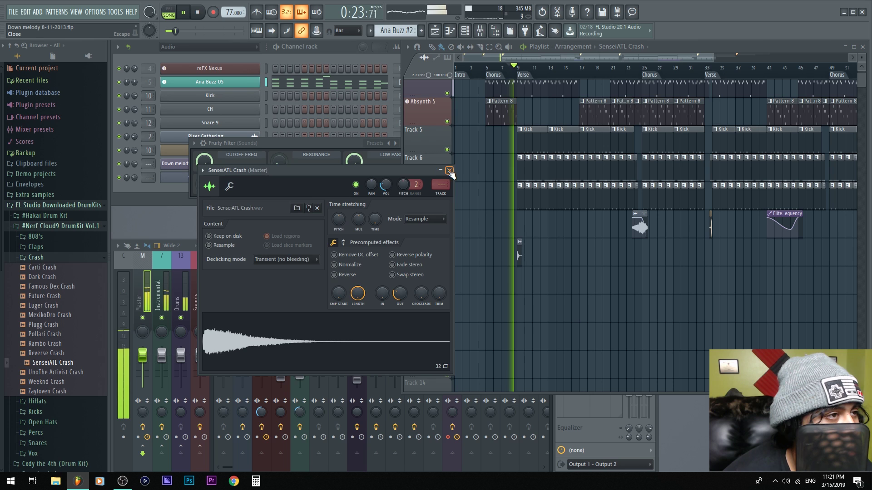
{"action": "left_click", "coordinate": [449, 170]}
{"action": "left_click", "coordinate": [348, 142]}
{"action": "key", "text": "Escape"}
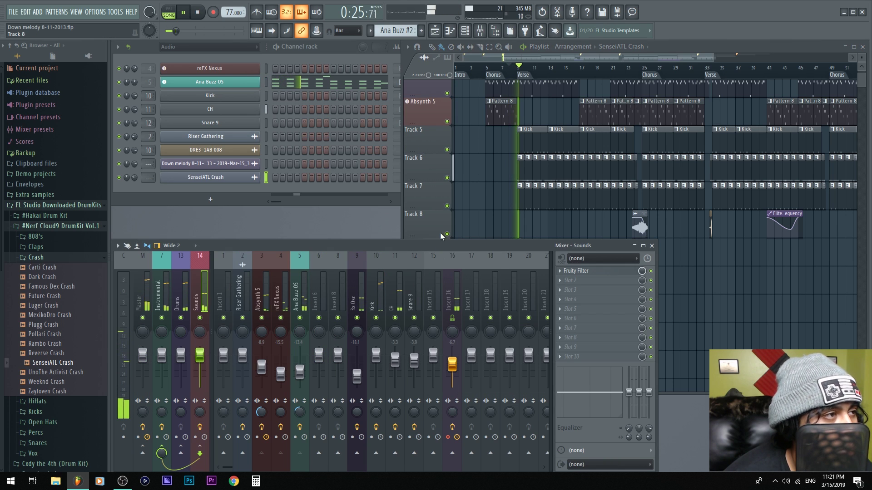
Place another SenseiATL Crash on Track 9 at the second Verse, bar 33, and play that transition
{"action": "left_click", "coordinate": [444, 220]}
{"action": "left_click", "coordinate": [520, 263]}
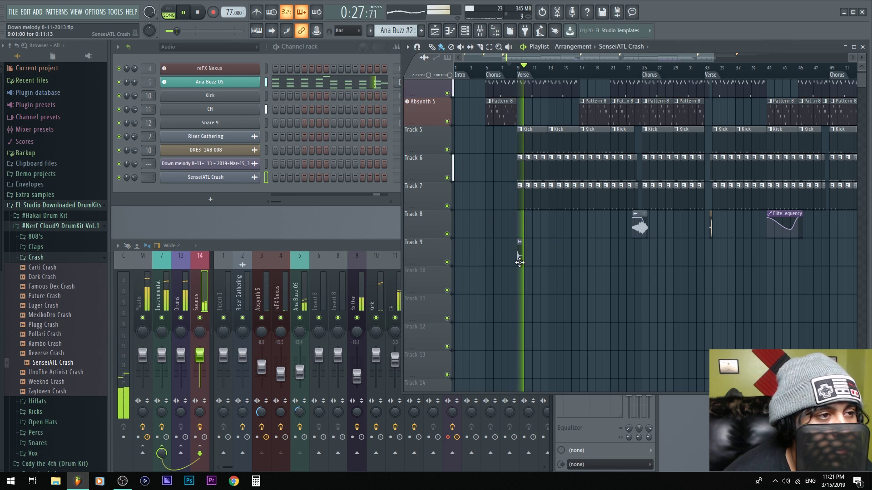
{"action": "left_click", "coordinate": [715, 255]}
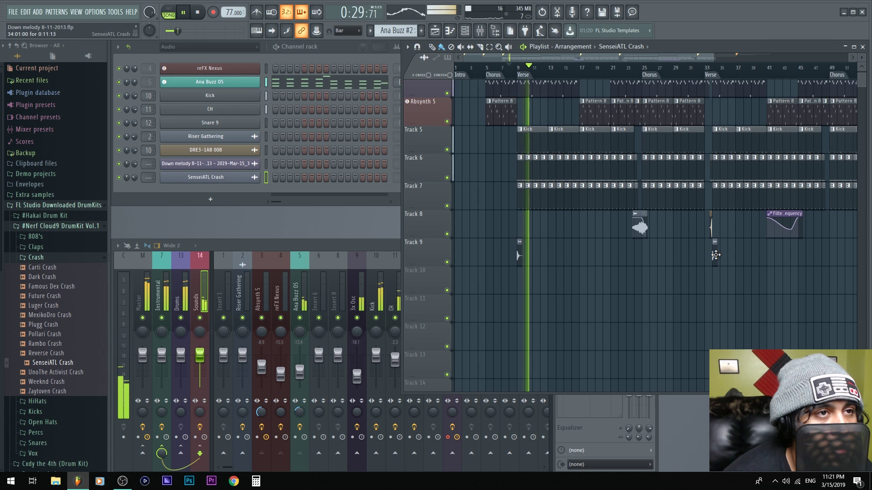
{"action": "left_click_drag", "start_coordinate": [715, 255], "coordinate": [707, 252]}
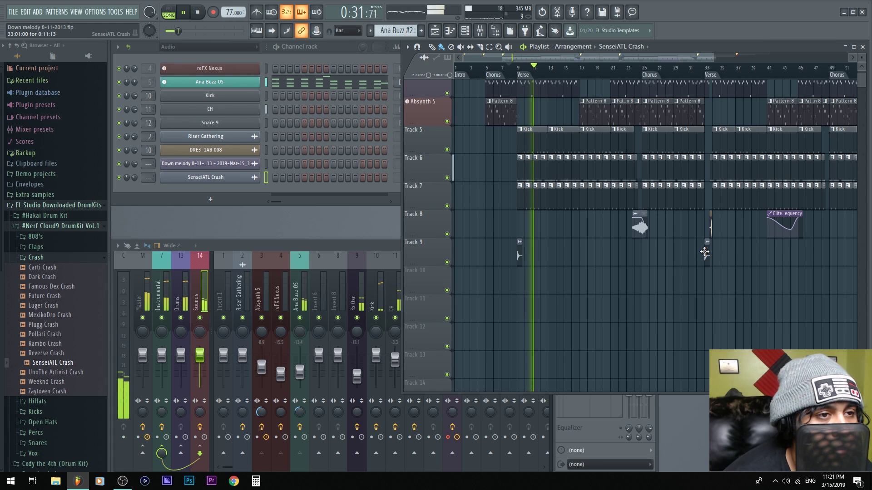
{"action": "left_click", "coordinate": [697, 68]}
{"action": "scroll", "coordinate": [713, 276], "scroll_direction": "up", "scroll_amount": 3}
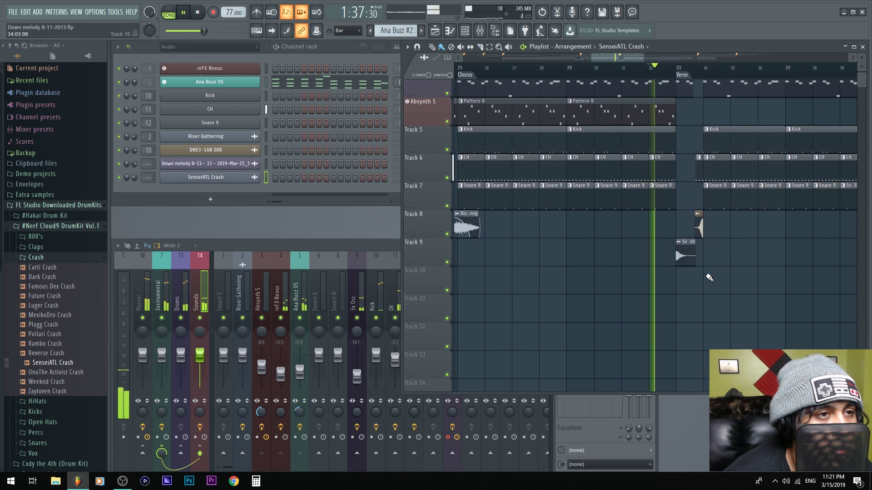
{"action": "scroll", "coordinate": [713, 276], "scroll_direction": "up", "scroll_amount": 4}
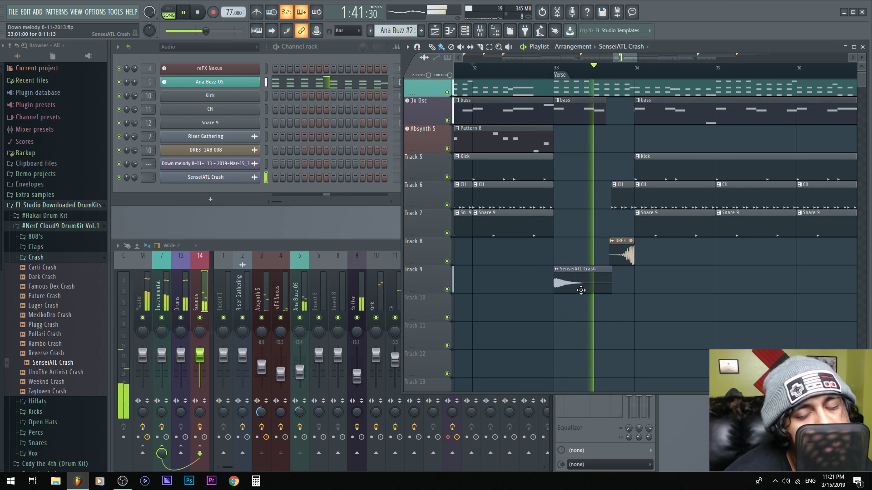
Try the second Verse's crash at bar 34 on Track 9 and play the transition
{"action": "scroll", "coordinate": [581, 291], "scroll_direction": "down", "scroll_amount": 6}
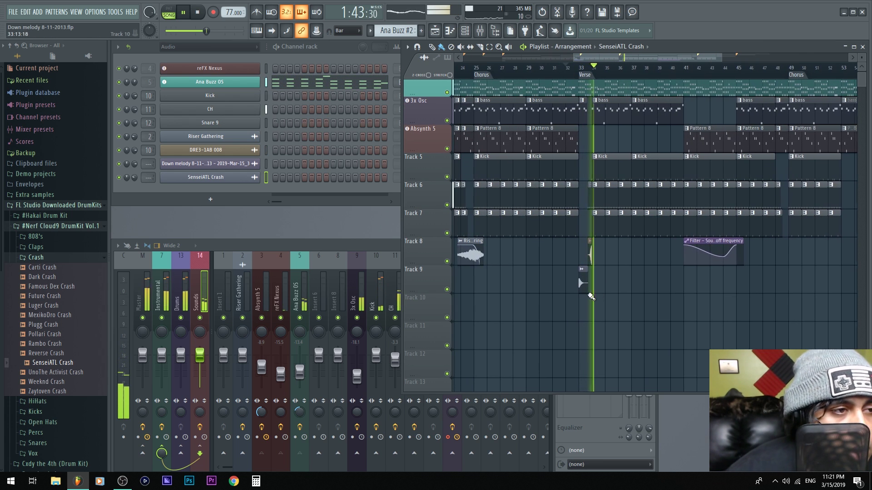
{"action": "key", "text": "space"}
{"action": "key", "text": "space"}
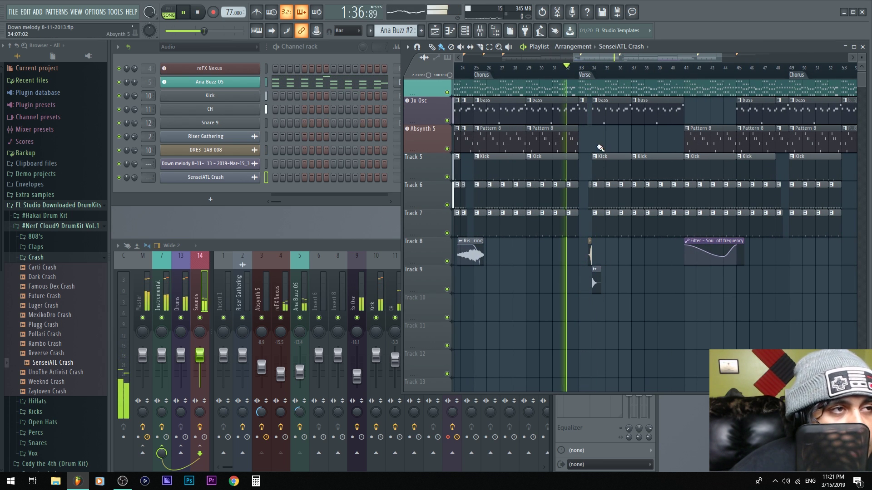
{"action": "left_click", "coordinate": [590, 77]}
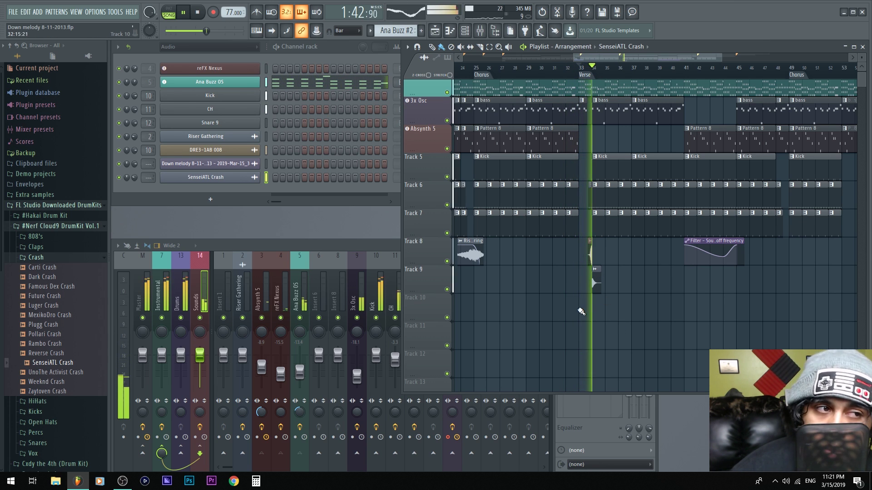
Put the second Verse's crash back at bar 33 and add another SenseiATL Crash on Track 9 at bar 41
{"action": "key", "text": "space"}
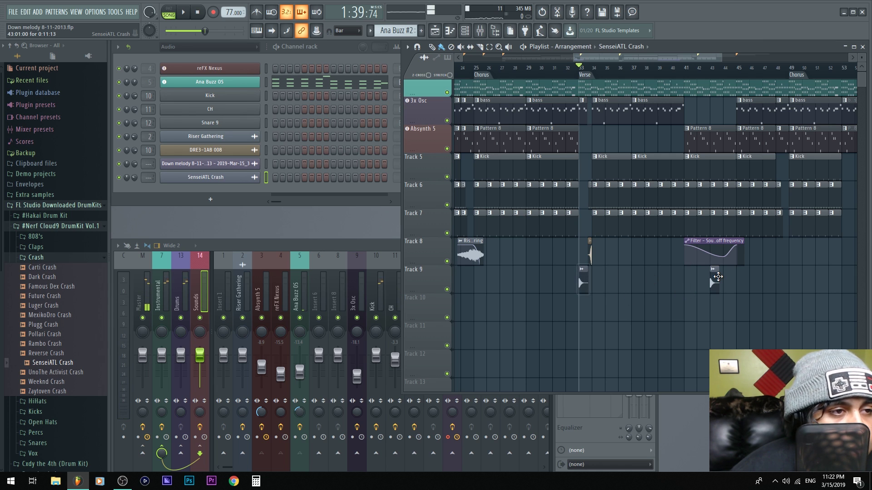
{"action": "key", "text": "space"}
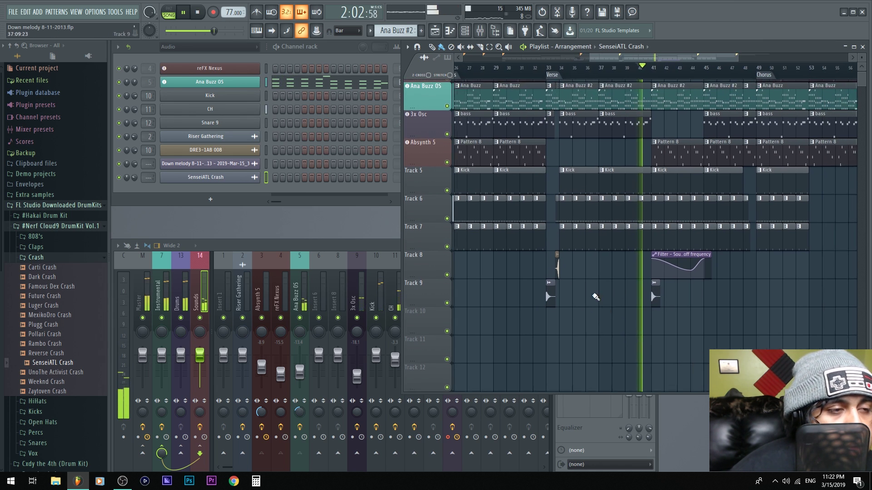
{"action": "scroll", "coordinate": [595, 297], "scroll_direction": "down", "scroll_amount": 3}
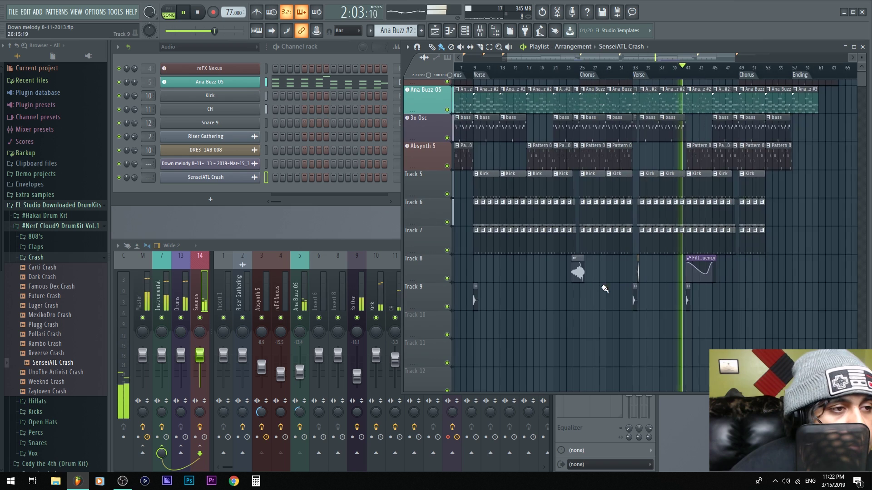
{"action": "scroll", "coordinate": [663, 384], "scroll_direction": "down", "scroll_amount": 3}
{"action": "scroll", "coordinate": [663, 384], "scroll_direction": "up", "scroll_amount": 4}
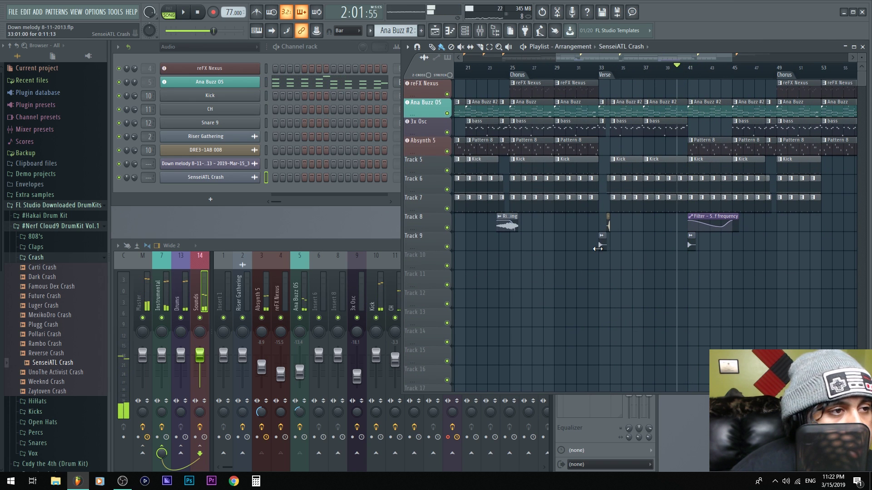
Route the SenseiATL Crash channel to its own mixer track beside Snare 9, feeding the Drums bus
{"action": "left_click", "coordinate": [603, 244]}
{"action": "left_click", "coordinate": [433, 247]}
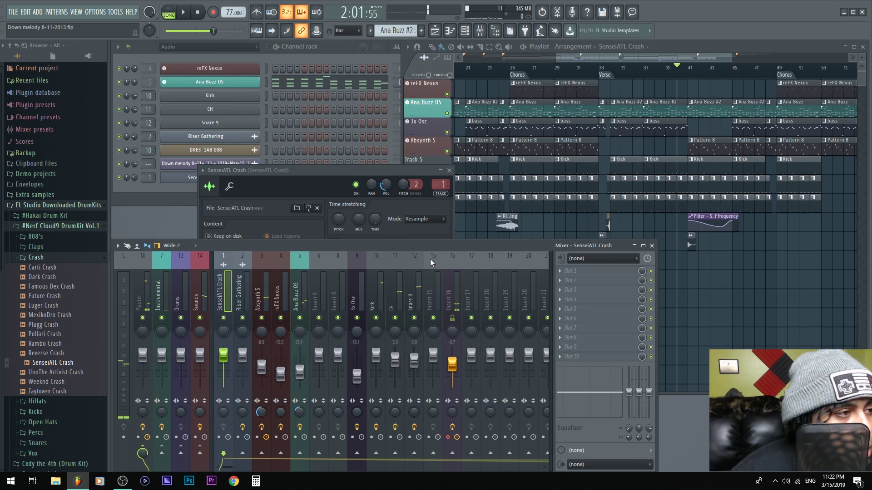
{"action": "key", "text": "ctrl+z"}
Add Fruity Reeverb 2 to the SenseiATL Crash mixer track with a wet level of about 67% and play the crash at bar 41
{"action": "key", "text": "space"}
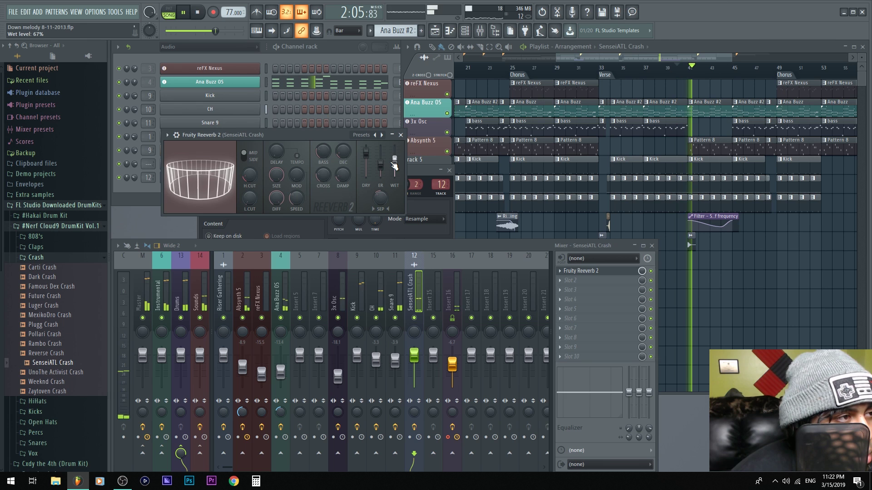
{"action": "left_click", "coordinate": [581, 271]}
{"action": "left_click", "coordinate": [842, 318]}
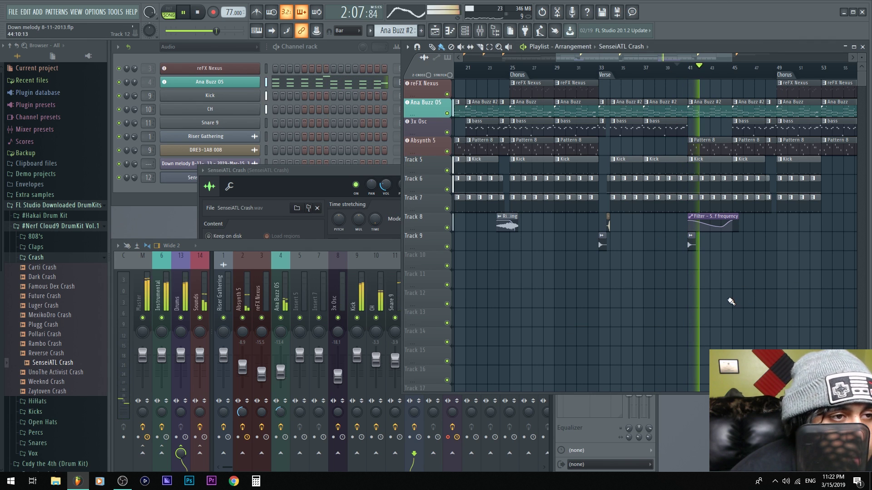
{"action": "scroll", "coordinate": [663, 286], "scroll_direction": "down", "scroll_amount": 4}
{"action": "scroll", "coordinate": [724, 222], "scroll_direction": "up", "scroll_amount": 4}
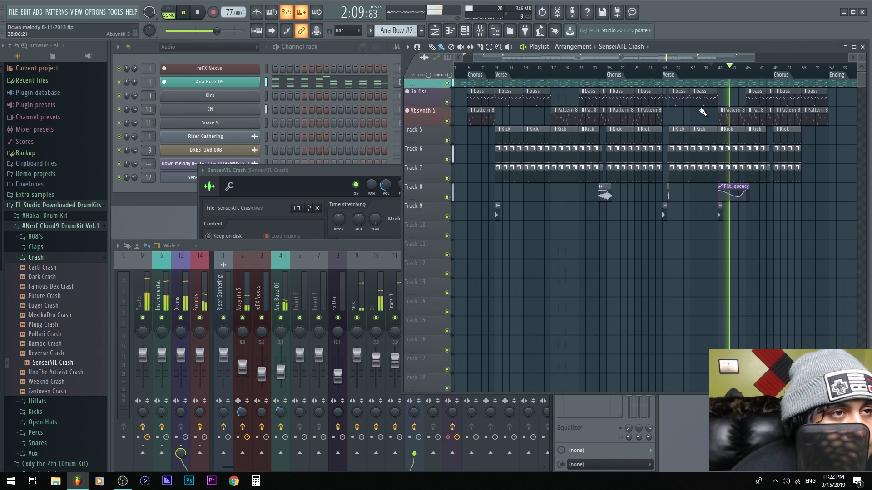
{"action": "key", "text": "space"}
{"action": "scroll", "coordinate": [663, 264], "scroll_direction": "down", "scroll_amount": 4}
{"action": "scroll", "coordinate": [566, 252], "scroll_direction": "up", "scroll_amount": 1}
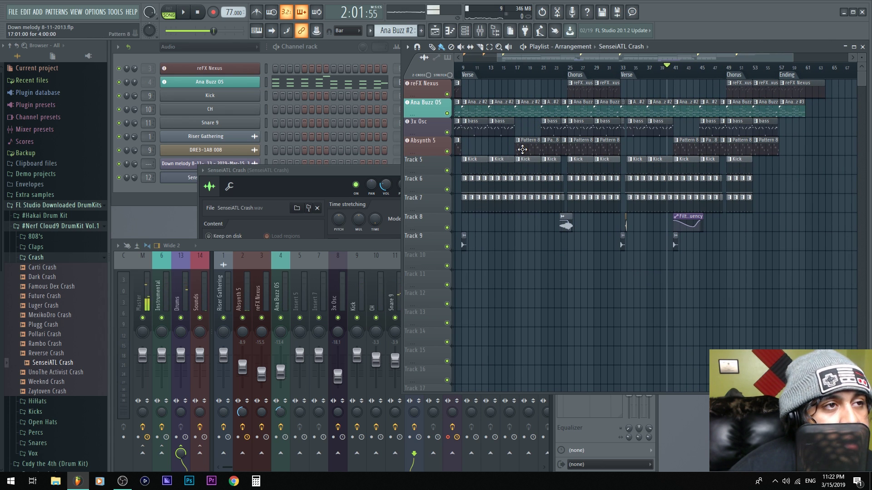
{"action": "scroll", "coordinate": [536, 191], "scroll_direction": "left", "scroll_amount": 1}
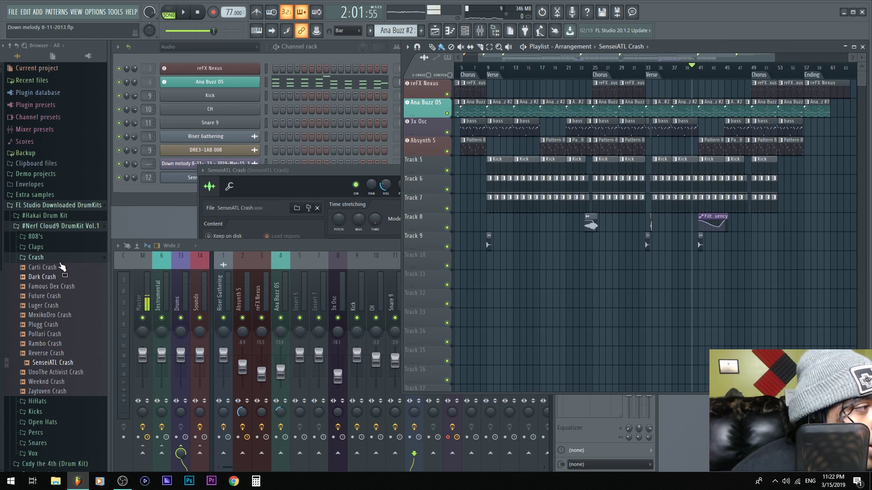
Close the Crash folder and browse the samples in the Percs folder of #Nerf Cloud9 DrumKit Vol.1
{"action": "left_click", "coordinate": [36, 257]}
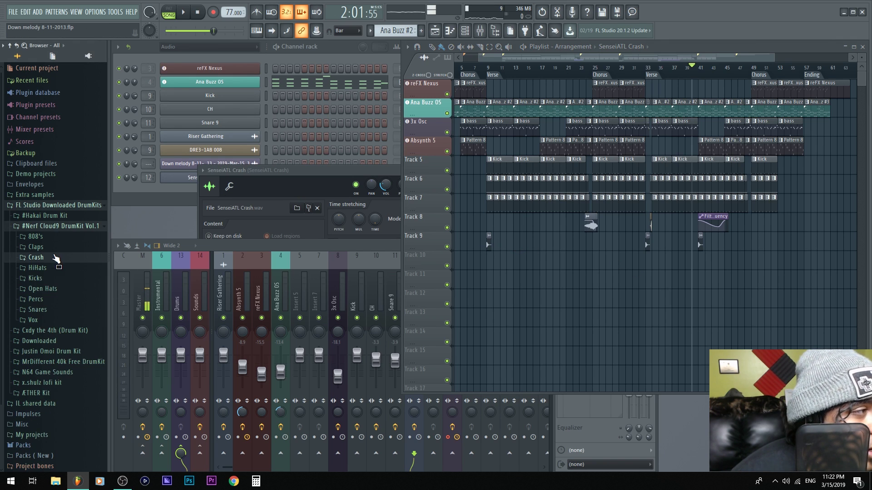
{"action": "left_click", "coordinate": [65, 300]}
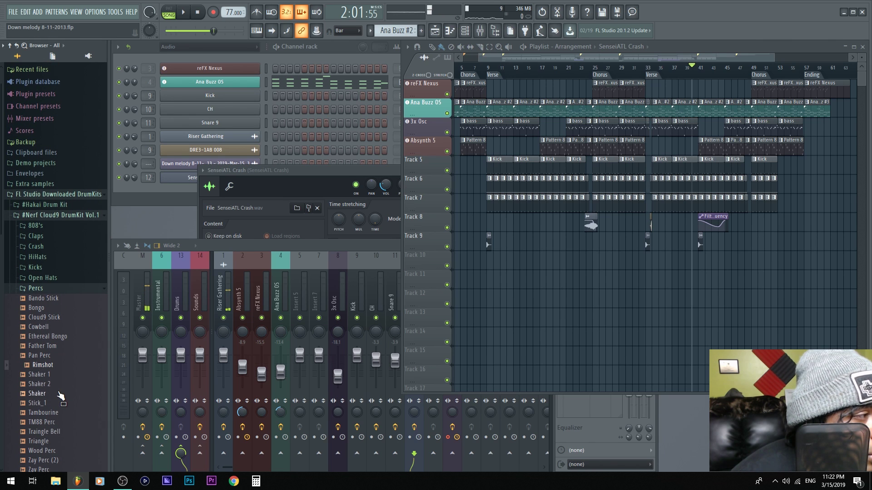
{"action": "scroll", "coordinate": [59, 396], "scroll_direction": "down", "scroll_amount": 6}
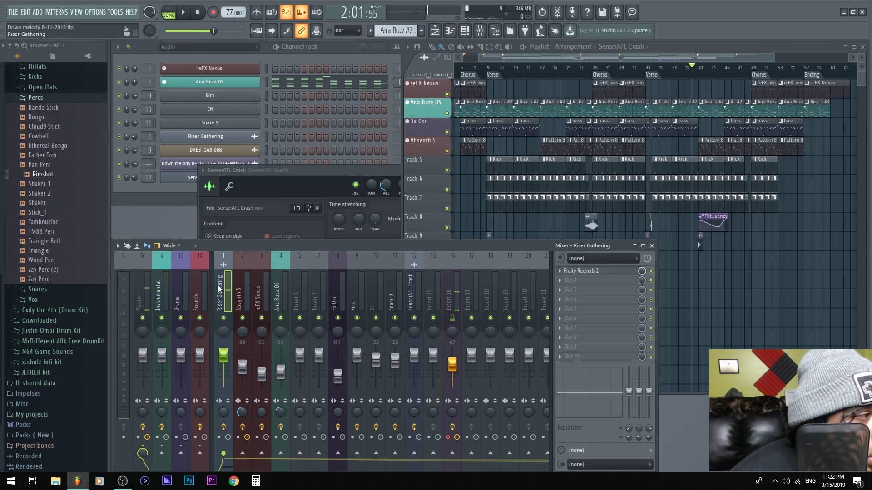
Move the empty mixer track Insert 18 to the front of the inserts, ahead of Riser Gathering
{"action": "left_click", "coordinate": [472, 295]}
{"action": "key", "text": "alt+Left"}
{"action": "key", "text": "alt+Left"}
{"action": "key", "text": "alt+Left"}
{"action": "key", "text": "alt+Left"}
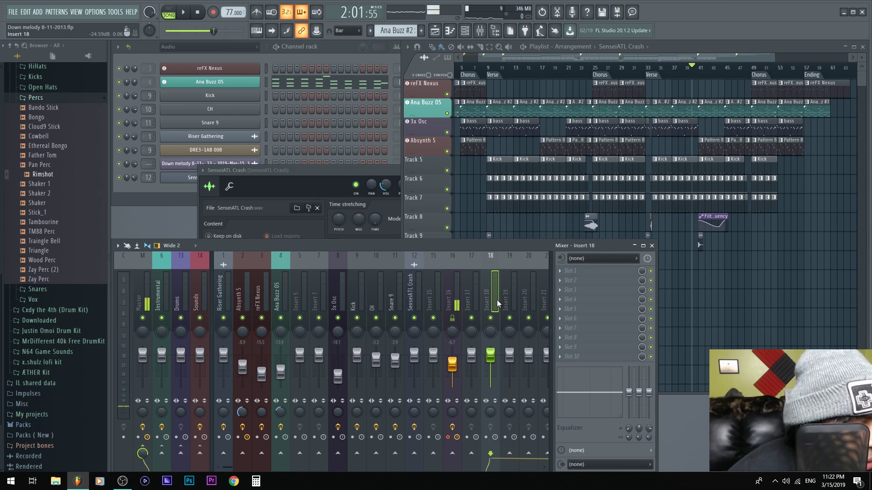
{"action": "key", "text": "alt+Left"}
{"action": "key", "text": "alt+Left"}
{"action": "key", "text": "alt+Left"}
{"action": "key", "text": "alt+Left"}
{"action": "key", "text": "alt+Left"}
{"action": "key", "text": "alt+Left"}
{"action": "key", "text": "alt+Left"}
{"action": "key", "text": "alt+Left"}
{"action": "key", "text": "alt+Left"}
{"action": "key", "text": "alt+Left"}
{"action": "key", "text": "alt+Left"}
{"action": "key", "text": "alt+Left"}
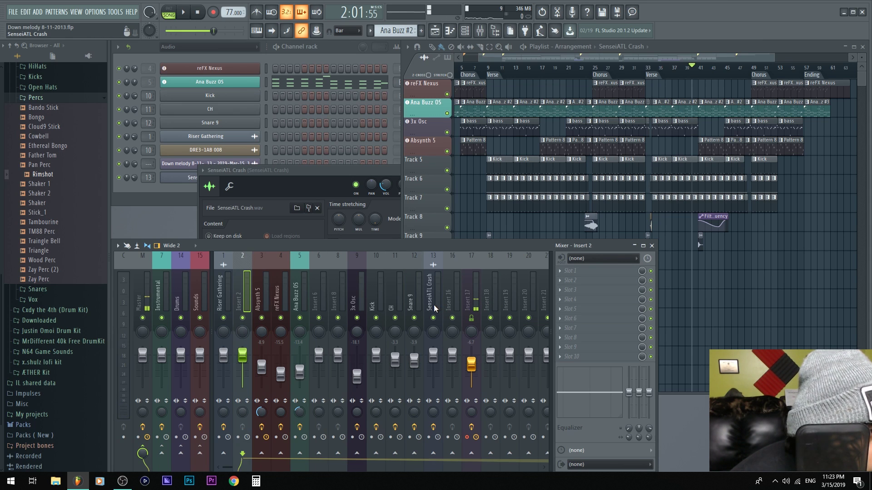
Move a second empty mixer track from position 18 to the first insert position
{"action": "left_click", "coordinate": [491, 295]}
{"action": "key", "text": "alt+Left"}
{"action": "key", "text": "alt+Left"}
{"action": "key", "text": "alt+Left"}
{"action": "key", "text": "alt+Left"}
{"action": "key", "text": "alt+Left"}
{"action": "key", "text": "alt+Left"}
{"action": "key", "text": "alt+Left"}
{"action": "key", "text": "alt+Left"}
{"action": "key", "text": "alt+Left"}
{"action": "key", "text": "alt+Left"}
{"action": "key", "text": "alt+Left"}
{"action": "key", "text": "alt+Left"}
{"action": "key", "text": "alt+Left"}
{"action": "key", "text": "alt+Left"}
{"action": "key", "text": "alt+Left"}
{"action": "key", "text": "alt+Left"}
{"action": "key", "text": "alt+Left"}
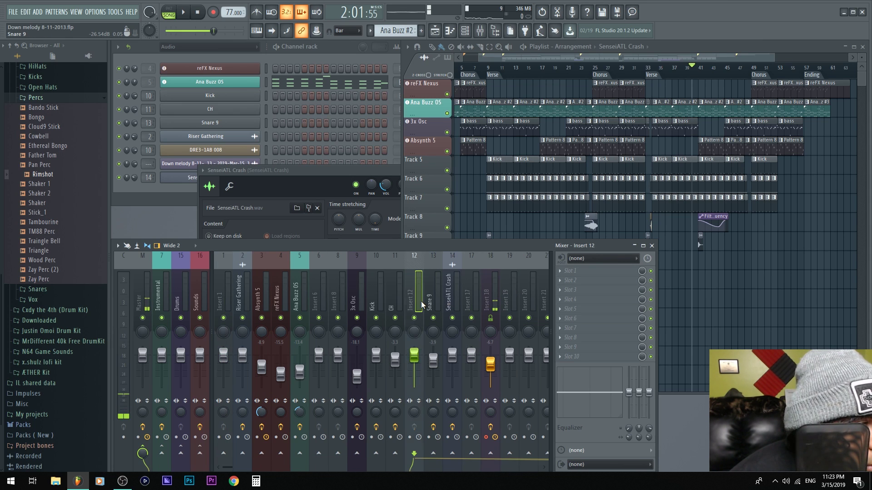
Preview the Triangle sample, then collapse the Percs folder and #Nerf Cloud9 DrumKit Vol.1
{"action": "left_click_drag", "start_coordinate": [43, 231], "coordinate": [54, 254]}
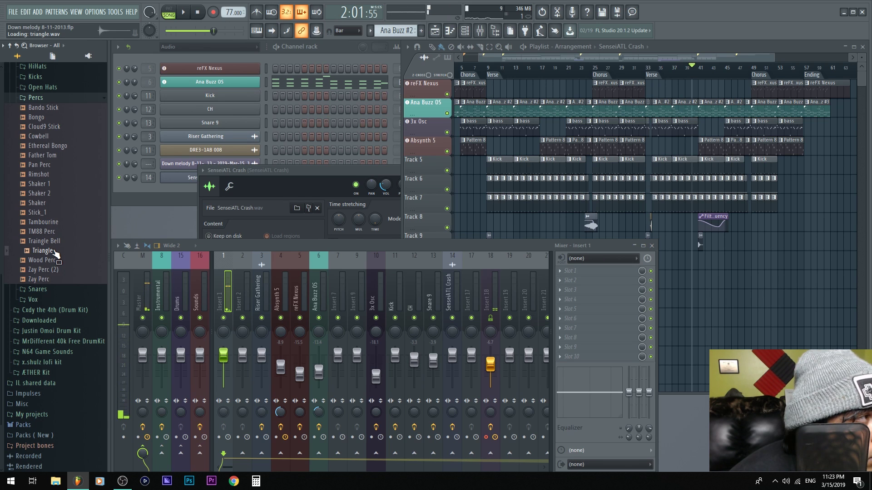
{"action": "left_click", "coordinate": [51, 98]}
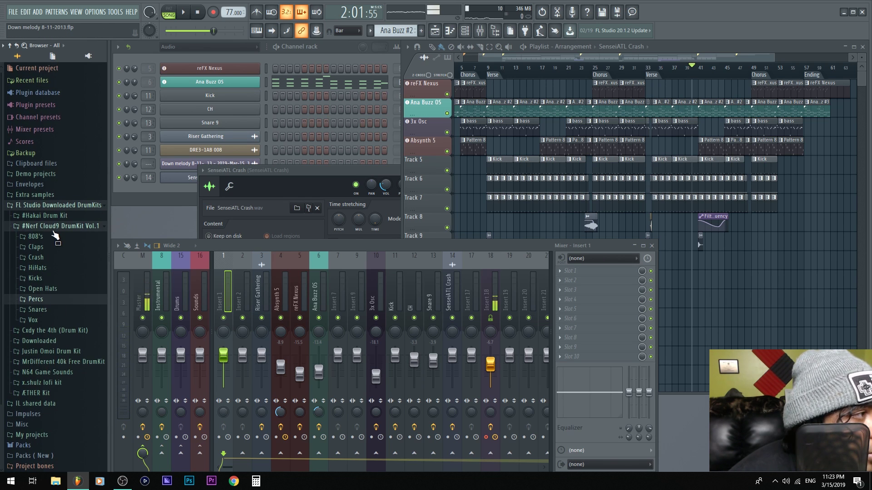
{"action": "left_click", "coordinate": [55, 232]}
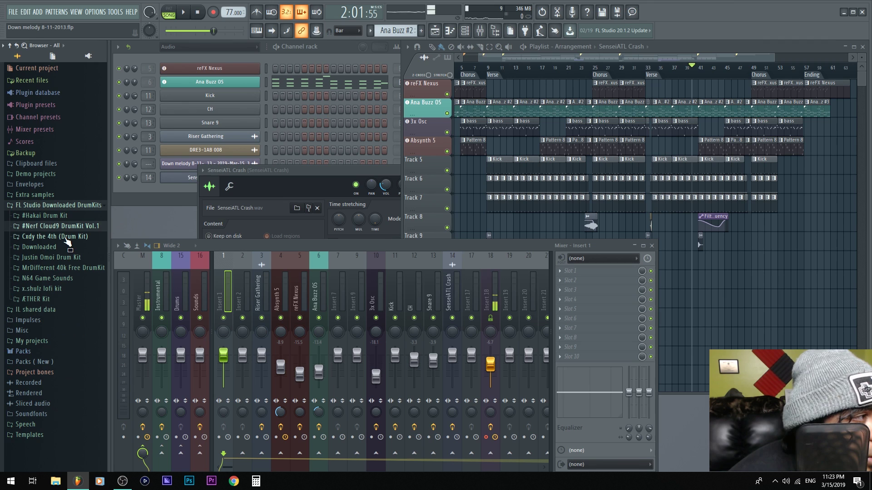
Open the Percs folder of the Justin Omoi Drum Kit and browse to its tambourine and triangle samples
{"action": "left_click", "coordinate": [63, 257]}
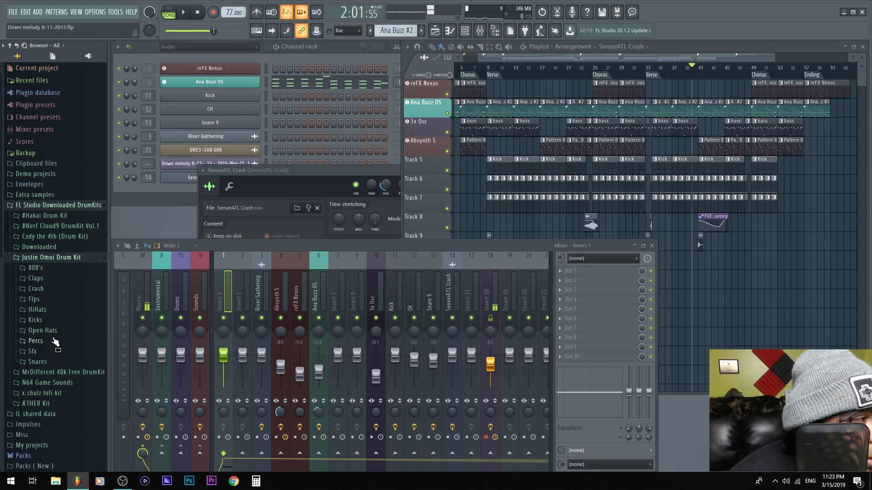
{"action": "left_click", "coordinate": [55, 341]}
{"action": "scroll", "coordinate": [59, 272], "scroll_direction": "down", "scroll_amount": 10}
{"action": "scroll", "coordinate": [62, 266], "scroll_direction": "up", "scroll_amount": 1}
Preview the triangle samples and add Triangle Ding as a new channel in the channel rack
{"action": "left_click", "coordinate": [75, 215]}
{"action": "scroll", "coordinate": [77, 225], "scroll_direction": "down", "scroll_amount": 5}
{"action": "left_click", "coordinate": [74, 232]}
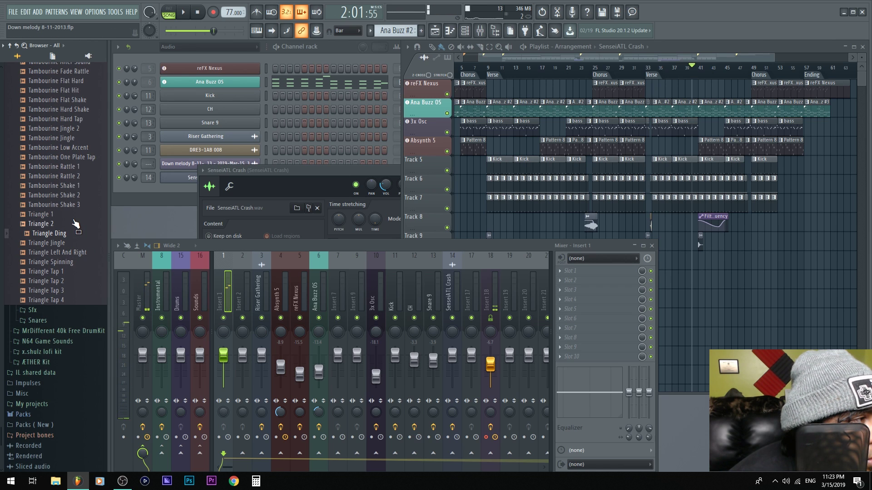
{"action": "left_click", "coordinate": [73, 224]}
{"action": "left_click", "coordinate": [68, 233]}
{"action": "left_click_drag", "start_coordinate": [68, 233], "coordinate": [190, 189]}
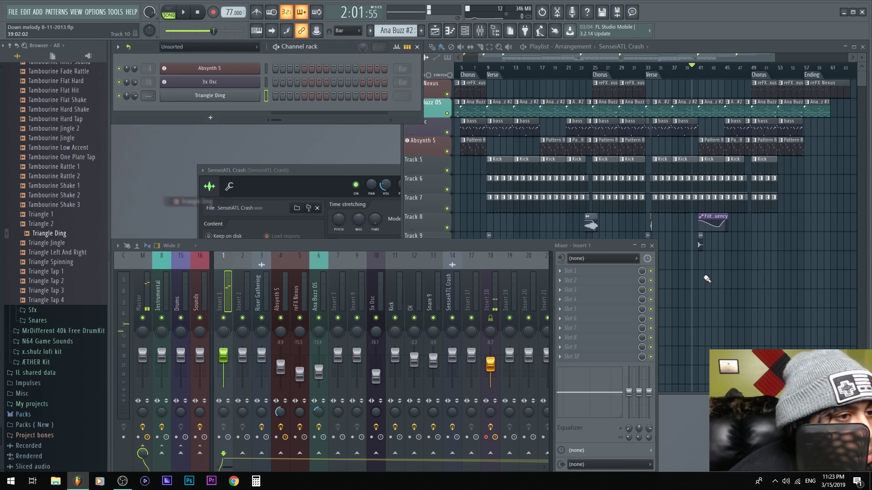
Keep the snap at Bar, switch to Pattern 10 and place it on Track 10 at bar 41
{"action": "left_click", "coordinate": [664, 265]}
{"action": "left_click", "coordinate": [350, 30]}
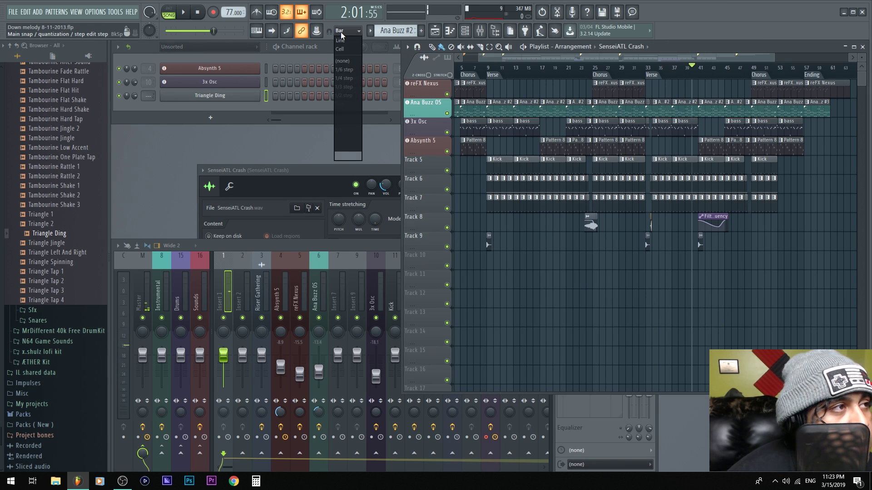
{"action": "left_click", "coordinate": [346, 157]}
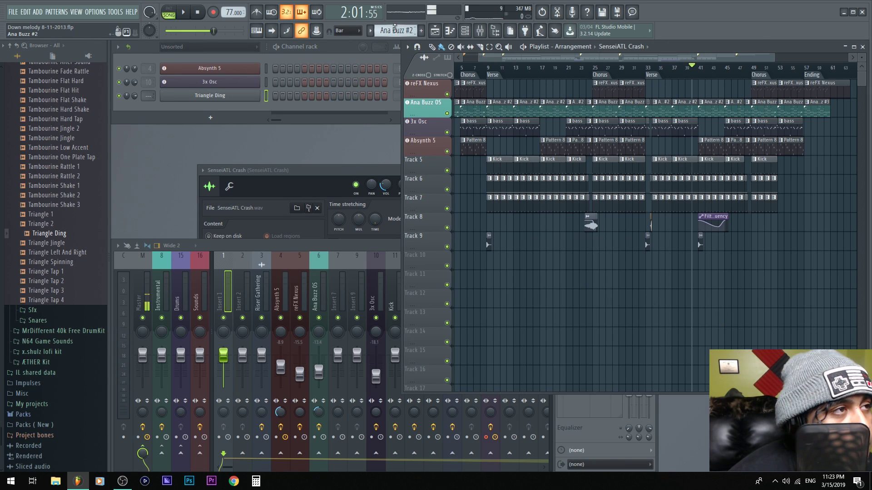
{"action": "scroll", "coordinate": [391, 28], "scroll_direction": "down", "scroll_amount": 1}
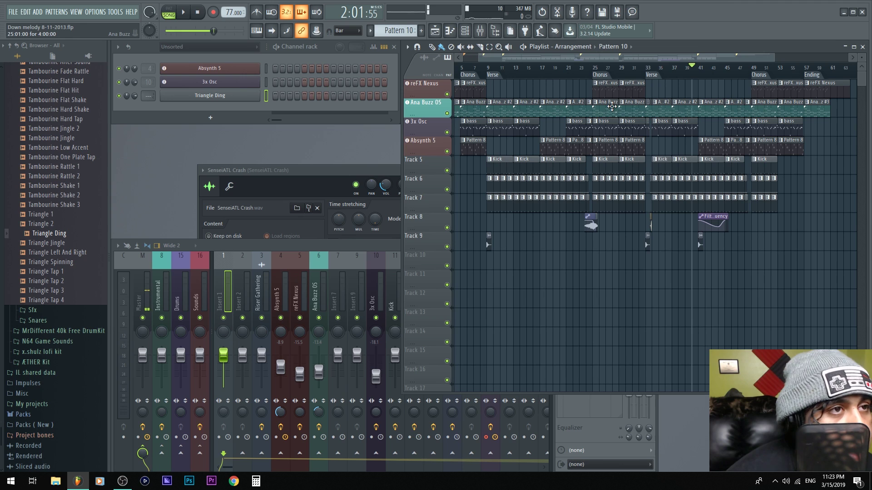
{"action": "scroll", "coordinate": [612, 107], "scroll_direction": "up", "scroll_amount": 3}
{"action": "left_click", "coordinate": [680, 254]}
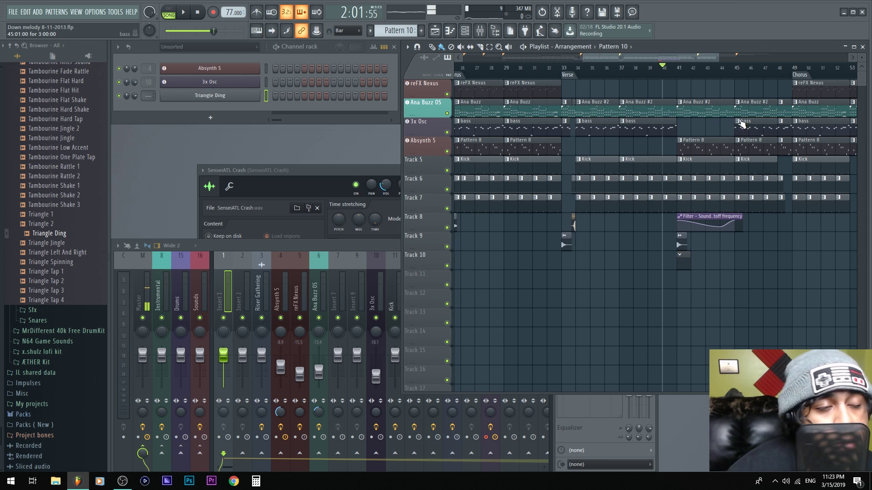
Play from bar 41 and program Triangle Ding hits on steps 3 and 11 of Pattern 10
{"action": "key", "text": "space"}
{"action": "key", "text": "space"}
{"action": "key", "text": "space"}
{"action": "key", "text": "space"}
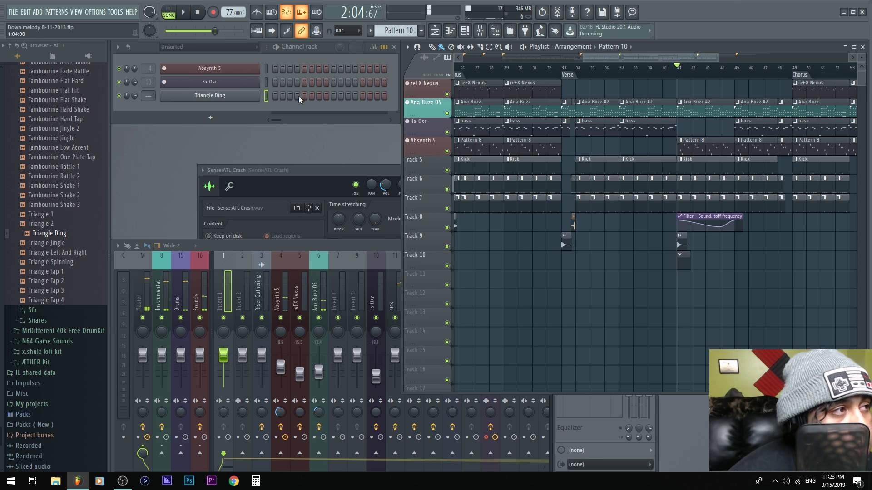
{"action": "key", "text": "space"}
{"action": "key", "text": "space"}
{"action": "key", "text": "space"}
{"action": "left_click", "coordinate": [347, 96]}
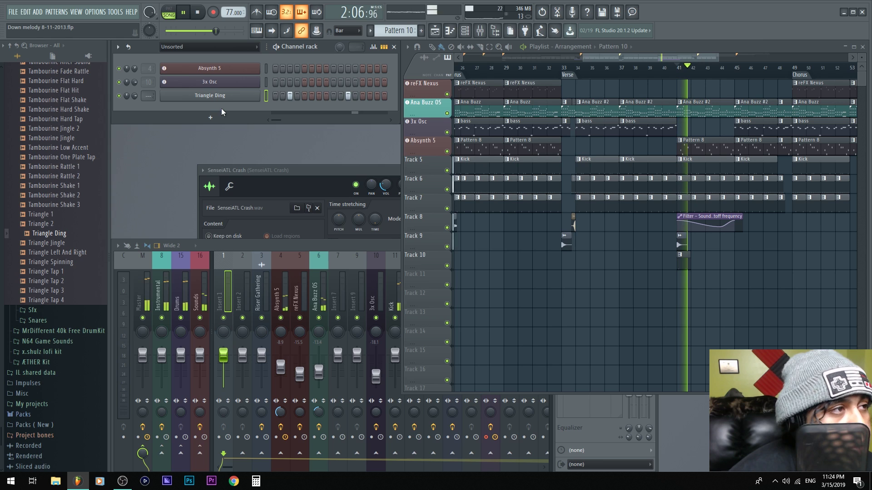
{"action": "key", "text": "space"}
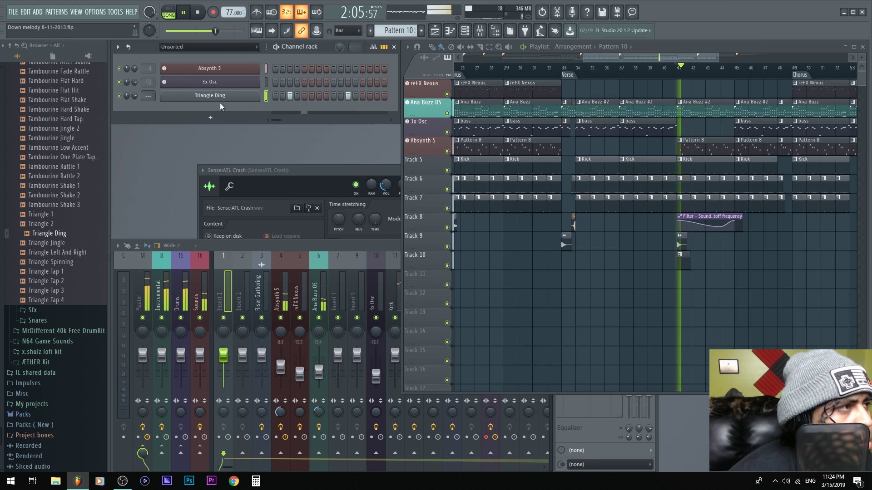
{"action": "key", "text": "space"}
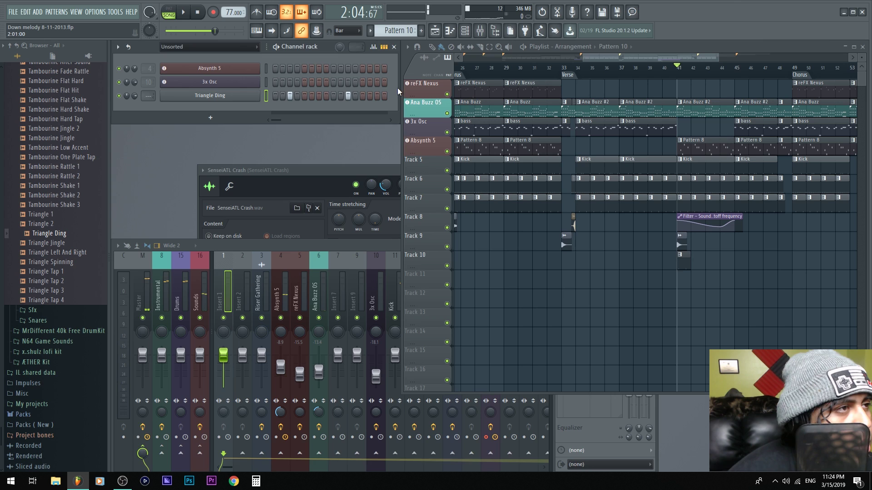
Add Triangle Ding hits on steps 7 and 15 and audition the section from bar 41
{"action": "left_click", "coordinate": [320, 95]}
{"action": "left_click", "coordinate": [377, 95]}
{"action": "key", "text": "space"}
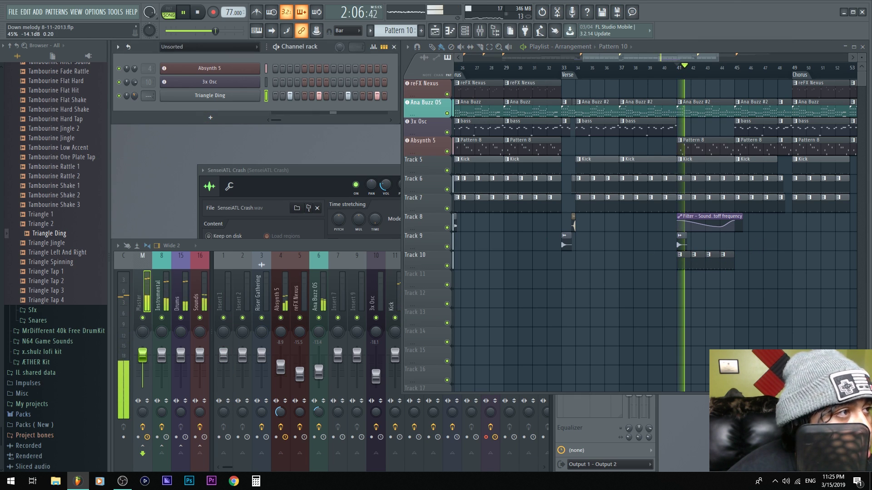
{"action": "key", "text": "space"}
Transpose all four Triangle Ding notes down four semitones in the piano roll and listen to them
{"action": "right_click", "coordinate": [245, 96]}
{"action": "left_click", "coordinate": [269, 94]}
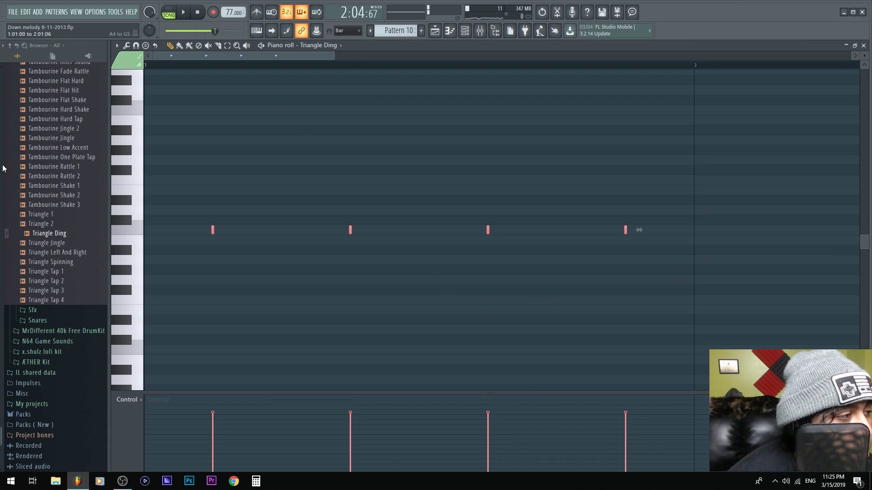
{"action": "key", "text": "Down"}
{"action": "key", "text": "space"}
{"action": "key", "text": "Down"}
{"action": "key", "text": "Down"}
{"action": "key", "text": "Down"}
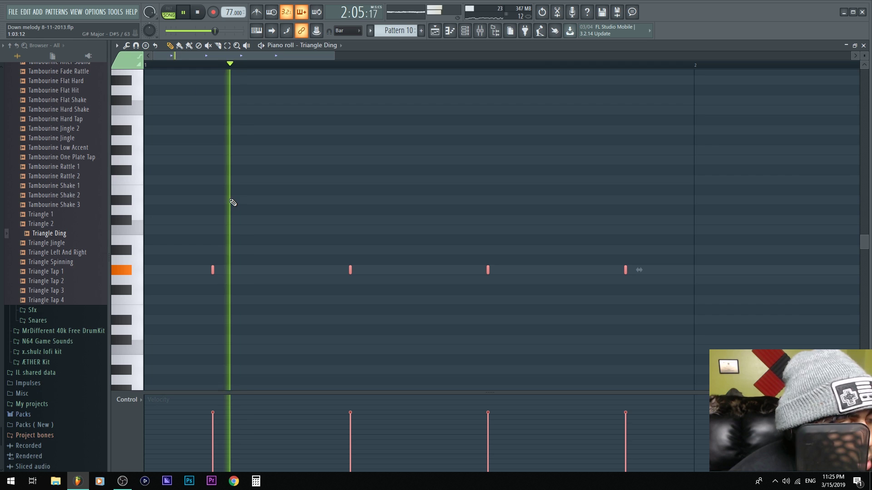
{"action": "key", "text": "space"}
{"action": "key", "text": "space"}
Lower the last two Triangle Ding notes by two semitones and play the result
{"action": "left_click_drag", "start_coordinate": [671, 305], "coordinate": [473, 217]}
{"action": "key", "text": "space"}
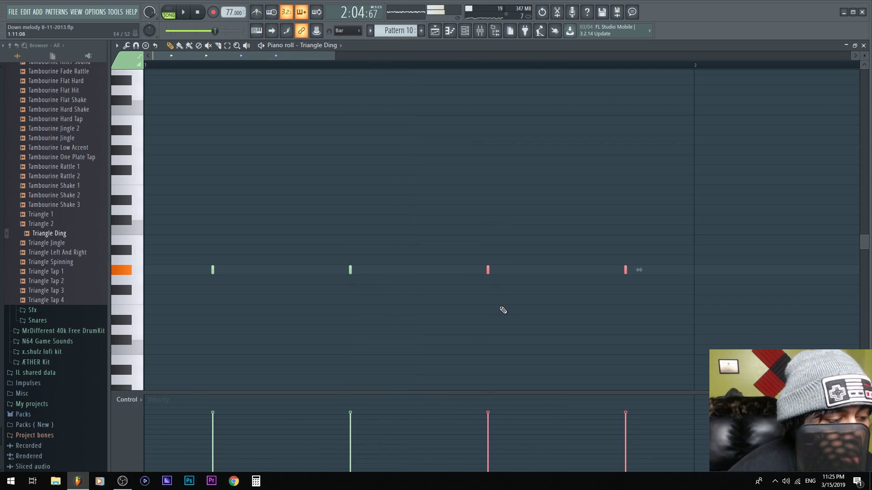
{"action": "key", "text": "Down"}
{"action": "key", "text": "Down"}
{"action": "key", "text": "space"}
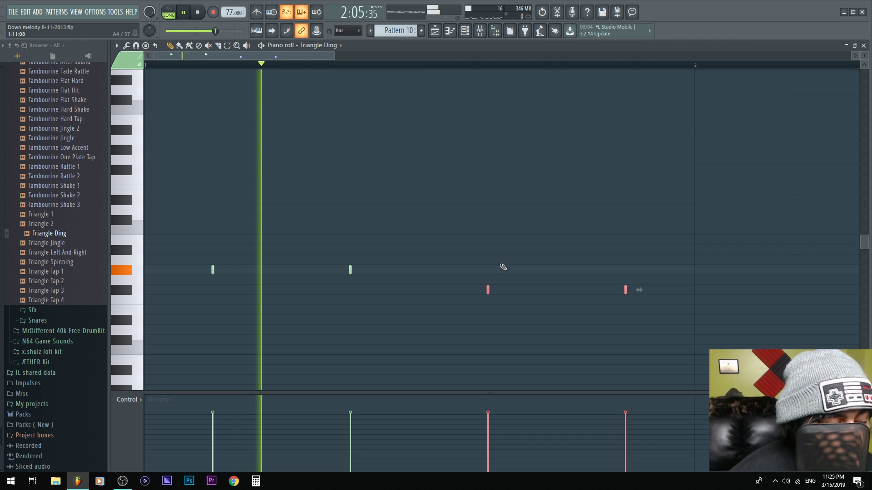
{"action": "key", "text": "space"}
Lower only the last Triangle Ding note by two more semitones, listen to it and close the piano roll
{"action": "left_click_drag", "start_coordinate": [651, 304], "coordinate": [607, 278]}
{"action": "key", "text": "space"}
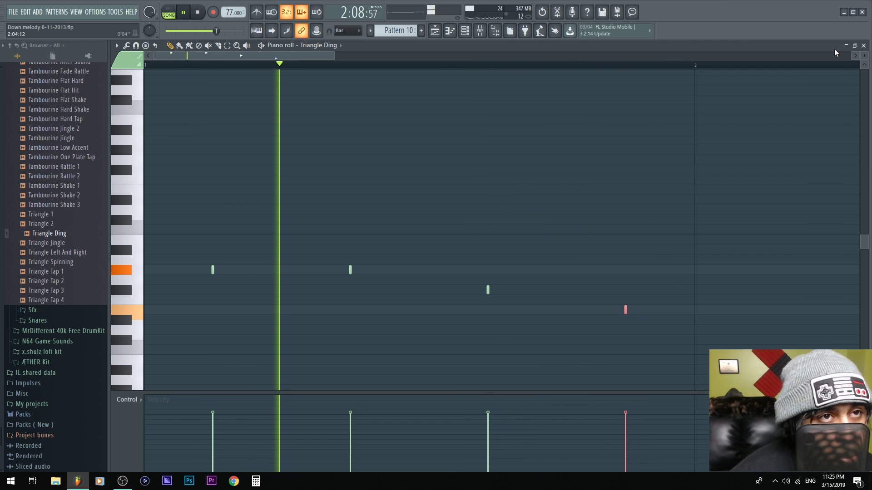
{"action": "left_click", "coordinate": [864, 45]}
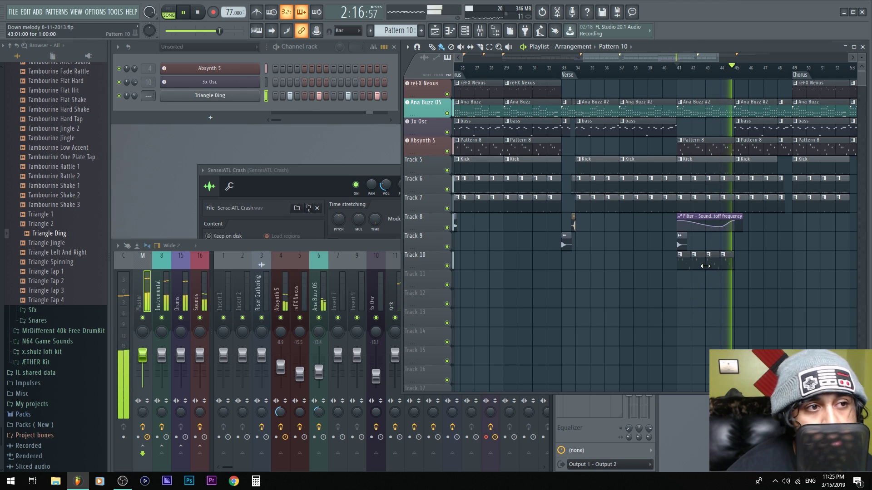
{"action": "key", "text": "space"}
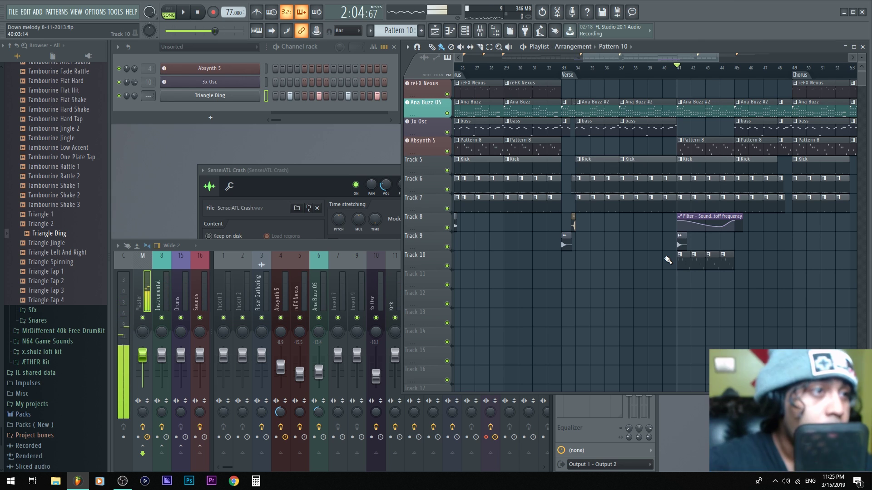
Review the transitions across the arrangement and set the playback position to the Verse at bar 33
{"action": "scroll", "coordinate": [654, 247], "scroll_direction": "down", "scroll_amount": 3}
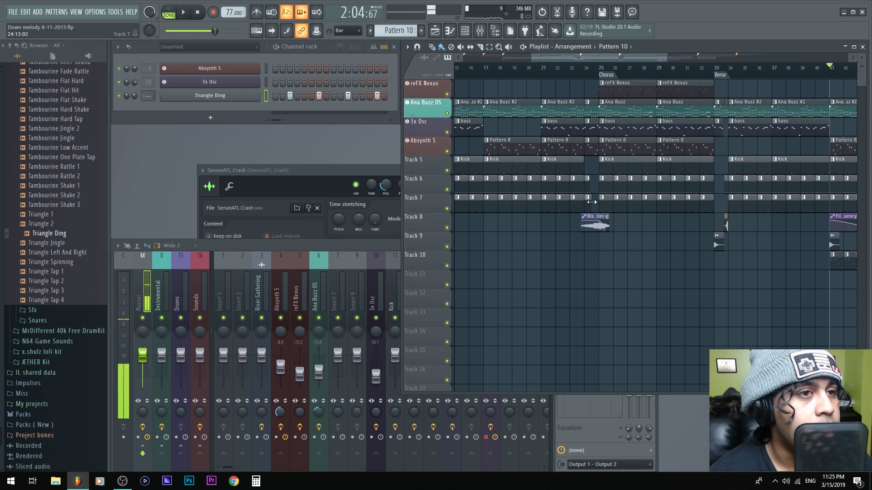
{"action": "scroll", "coordinate": [604, 272], "scroll_direction": "up", "scroll_amount": 2}
{"action": "scroll", "coordinate": [736, 270], "scroll_direction": "up", "scroll_amount": 1}
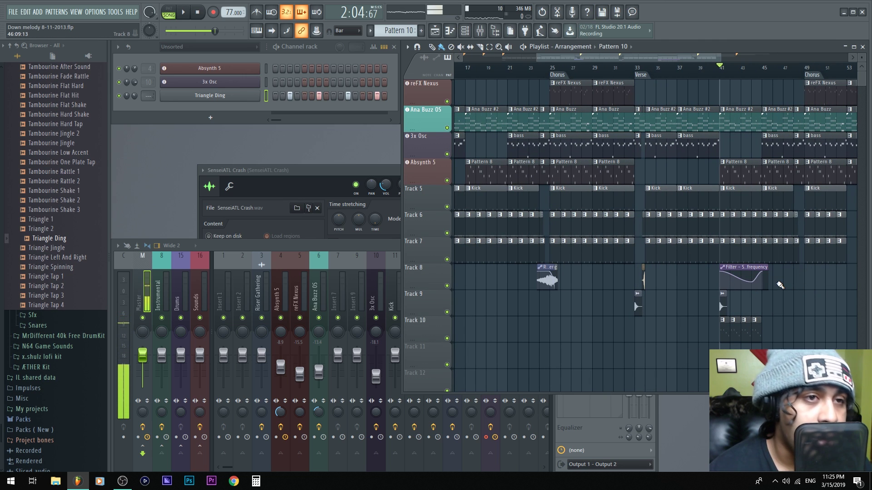
{"action": "scroll", "coordinate": [677, 298], "scroll_direction": "down", "scroll_amount": 2}
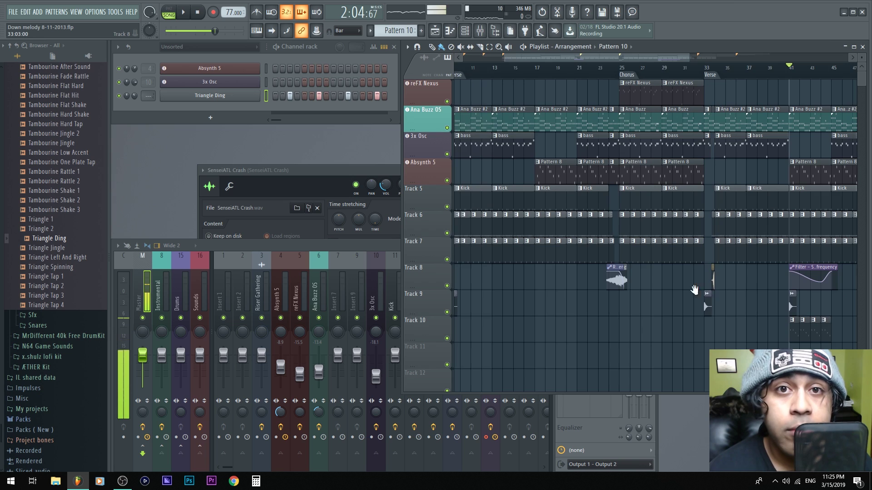
{"action": "scroll", "coordinate": [636, 296], "scroll_direction": "down", "scroll_amount": 1}
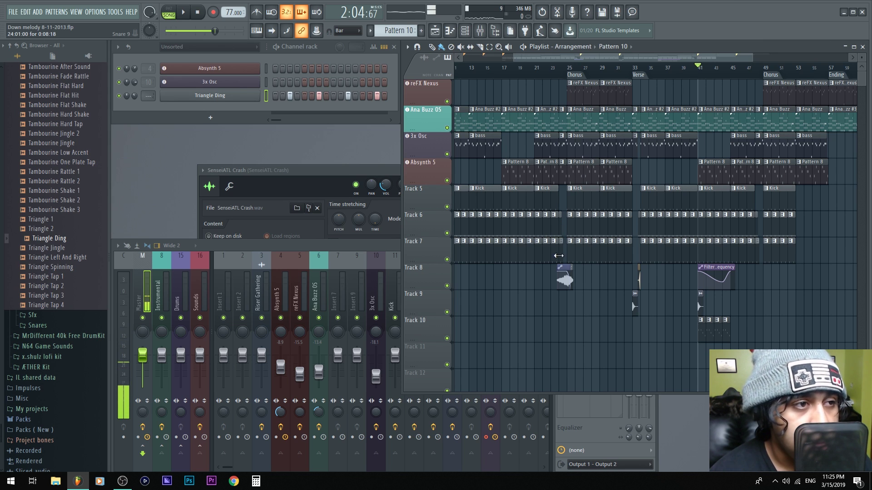
{"action": "scroll", "coordinate": [645, 295], "scroll_direction": "up", "scroll_amount": 3}
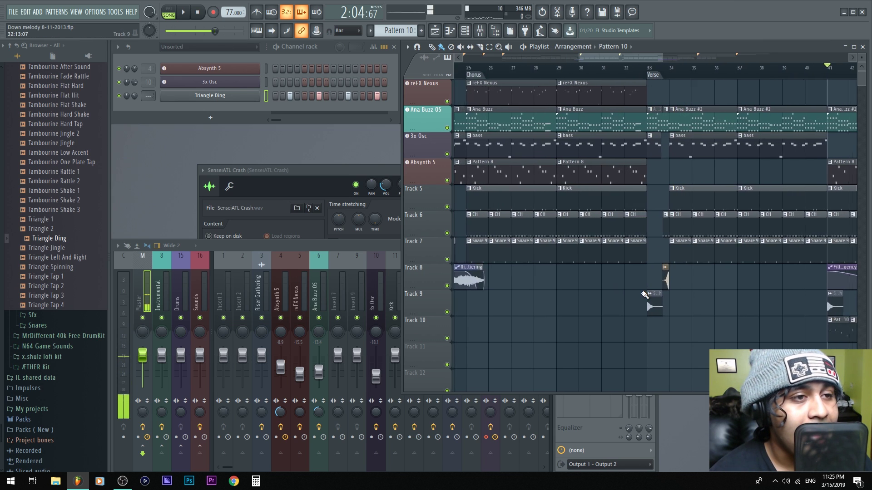
{"action": "scroll", "coordinate": [645, 295], "scroll_direction": "up", "scroll_amount": 3}
{"action": "left_click", "coordinate": [661, 74]}
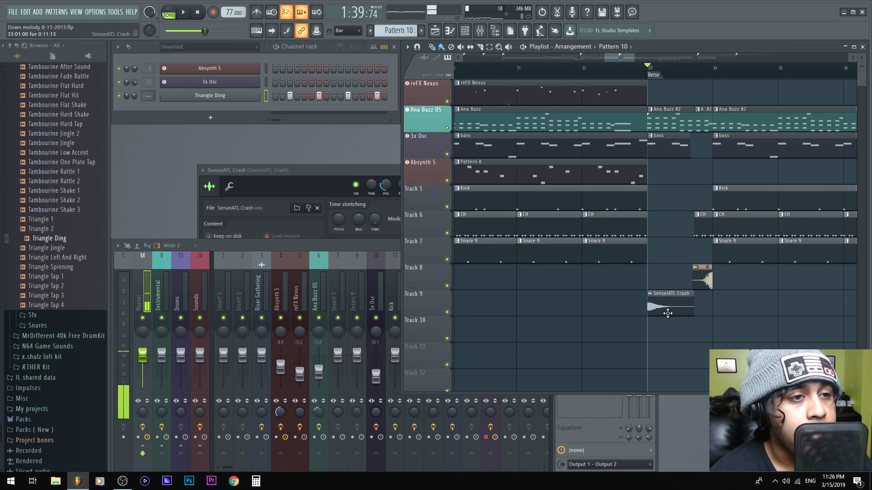
Examine the filter, crash and triangle clips at bar 41 and play the section from there
{"action": "scroll", "coordinate": [668, 314], "scroll_direction": "down", "scroll_amount": 5}
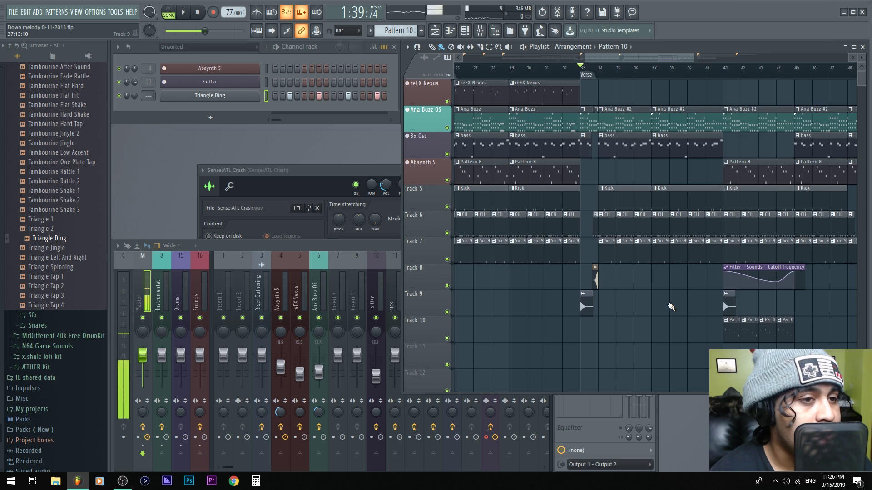
{"action": "scroll", "coordinate": [598, 233], "scroll_direction": "up", "scroll_amount": 5}
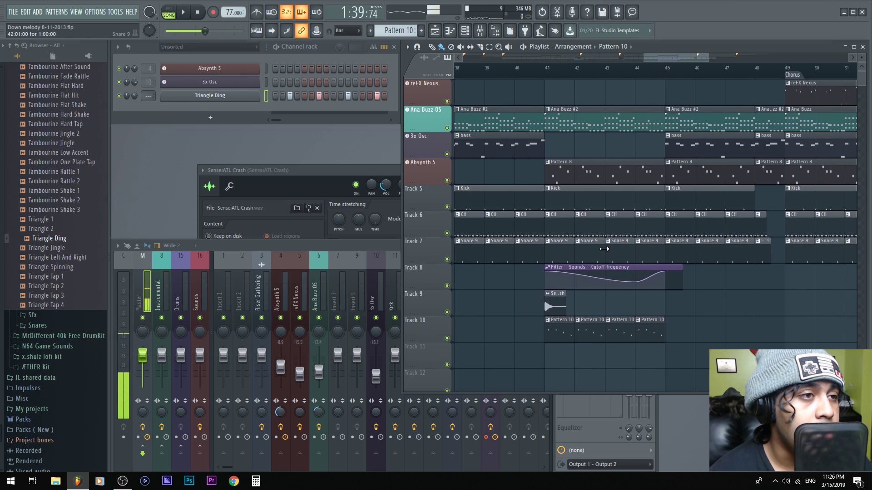
{"action": "scroll", "coordinate": [593, 238], "scroll_direction": "up", "scroll_amount": 2}
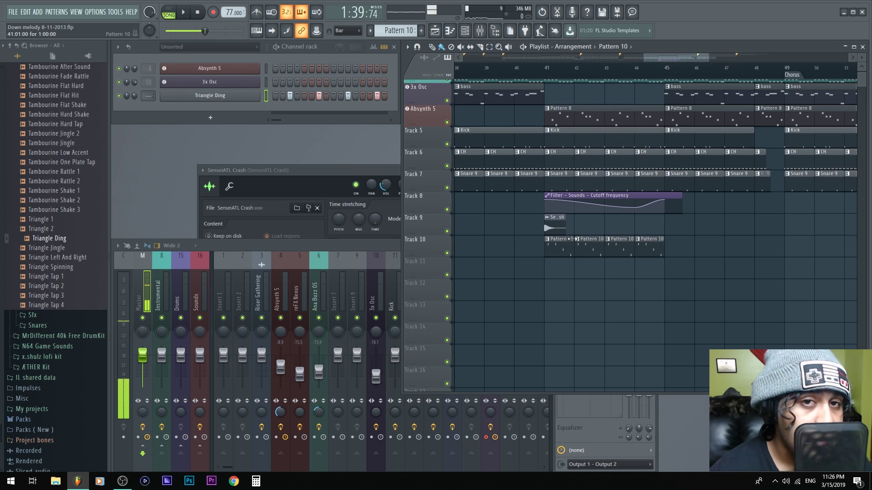
{"action": "left_click", "coordinate": [555, 74]}
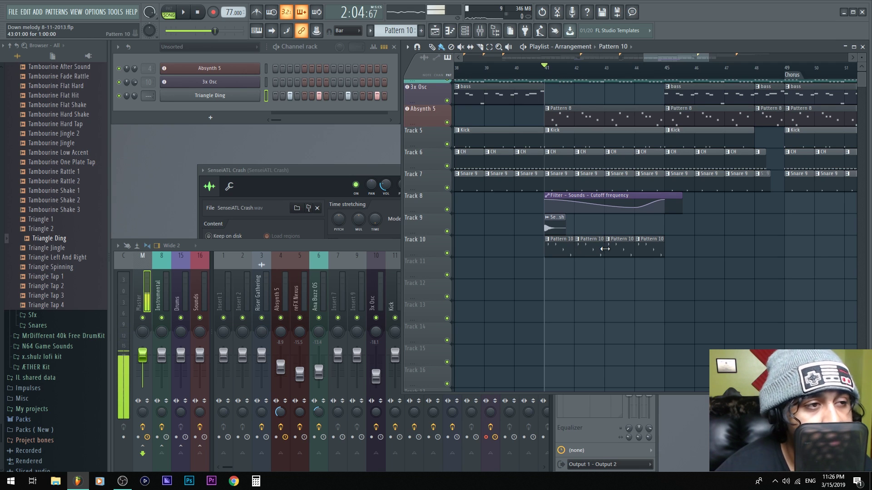
{"action": "scroll", "coordinate": [554, 325], "scroll_direction": "up", "scroll_amount": 2}
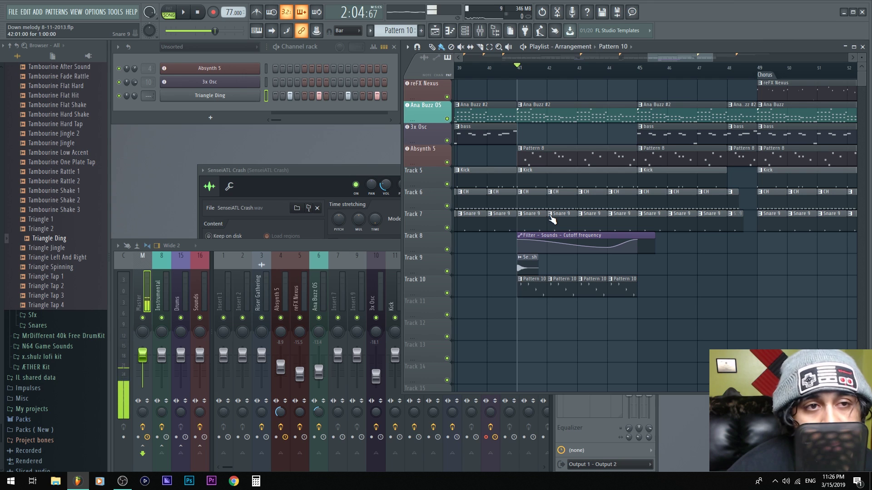
{"action": "key", "text": "space"}
{"action": "key", "text": "space"}
Route the Triangle Ding channel to its own mixer track and move that track to insert 16, behind SenseiATL Crash
{"action": "left_click", "coordinate": [173, 100]}
{"action": "key", "text": "ctrl+l"}
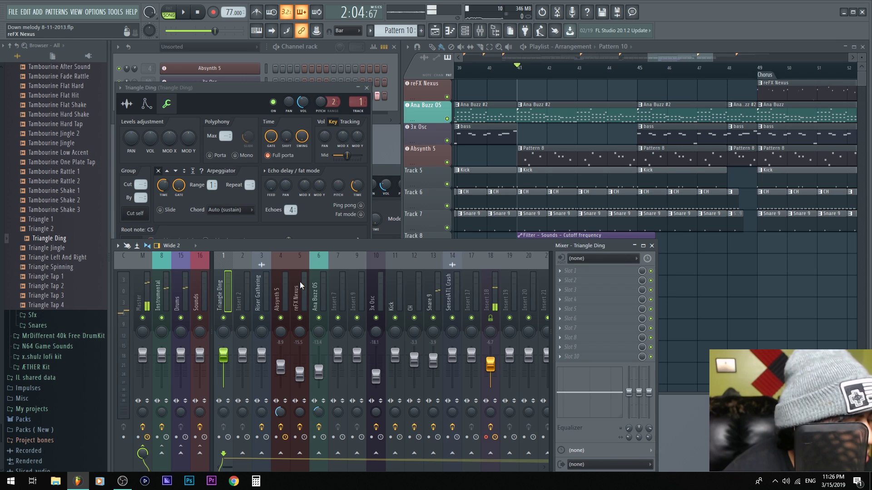
{"action": "key", "text": "alt+Right"}
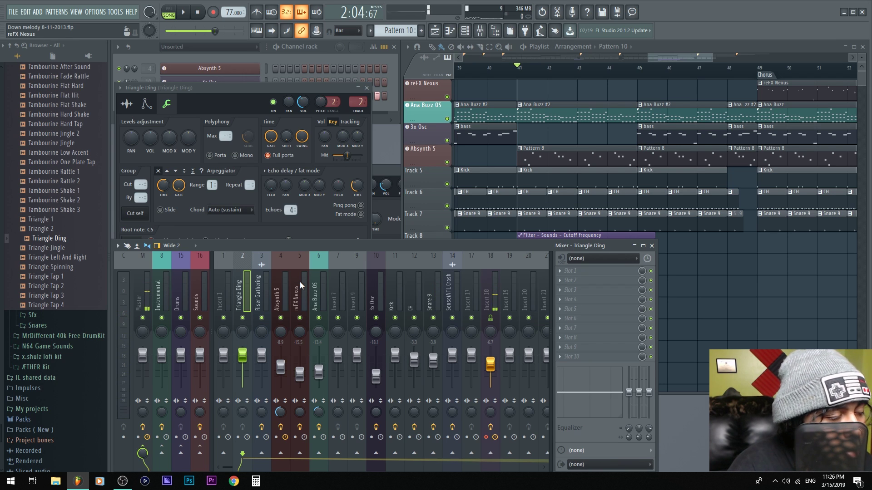
{"action": "key", "text": "alt+Right"}
{"action": "key", "text": "alt+Right"}
{"action": "key", "text": "alt+Right"}
{"action": "key", "text": "alt+Right"}
{"action": "key", "text": "alt+Right"}
{"action": "key", "text": "alt+Right"}
{"action": "key", "text": "alt+Right"}
{"action": "key", "text": "alt+Right"}
{"action": "key", "text": "alt+Right"}
{"action": "key", "text": "alt+Right"}
{"action": "key", "text": "alt+Right"}
{"action": "key", "text": "alt+Right"}
{"action": "key", "text": "alt+Right"}
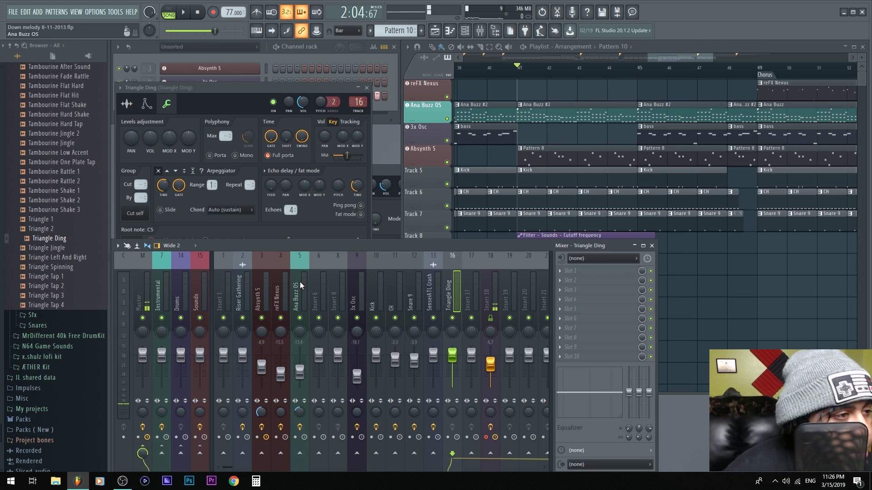
Add Fruity Reeverb 2 to the Triangle Ding mixer track and lower its dry level while the section plays
{"action": "key", "text": "space"}
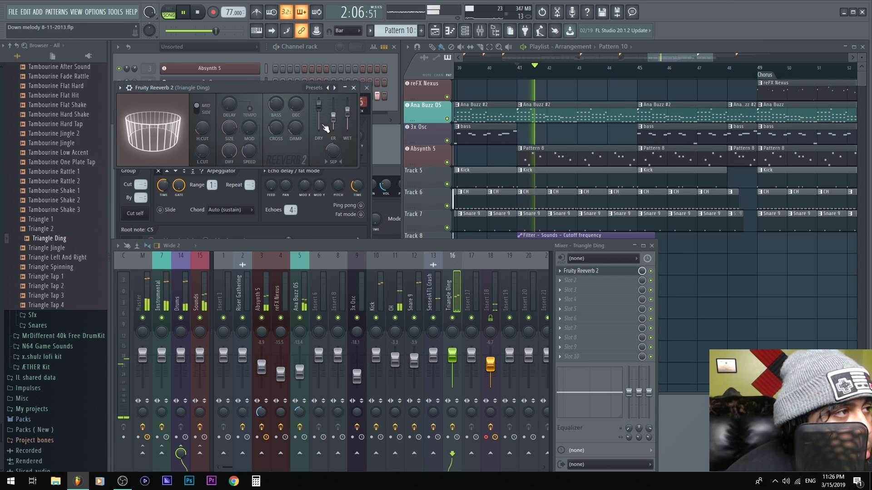
{"action": "left_click_drag", "start_coordinate": [318, 106], "coordinate": [349, 113]}
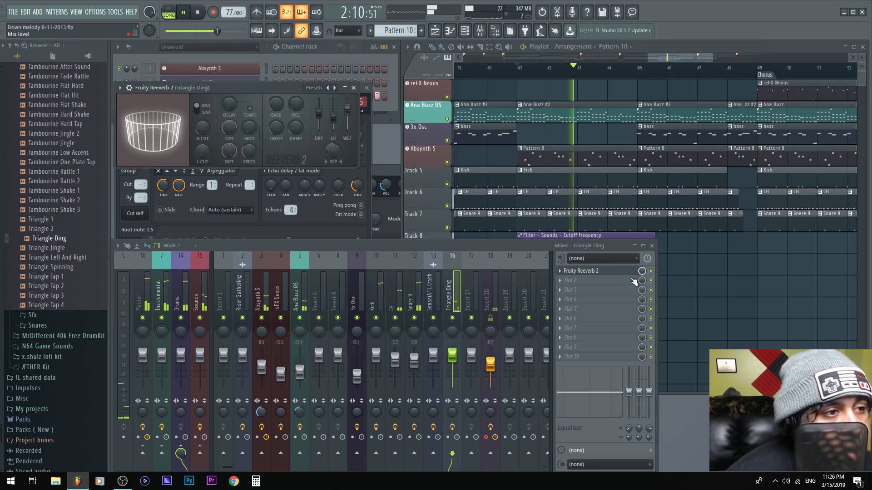